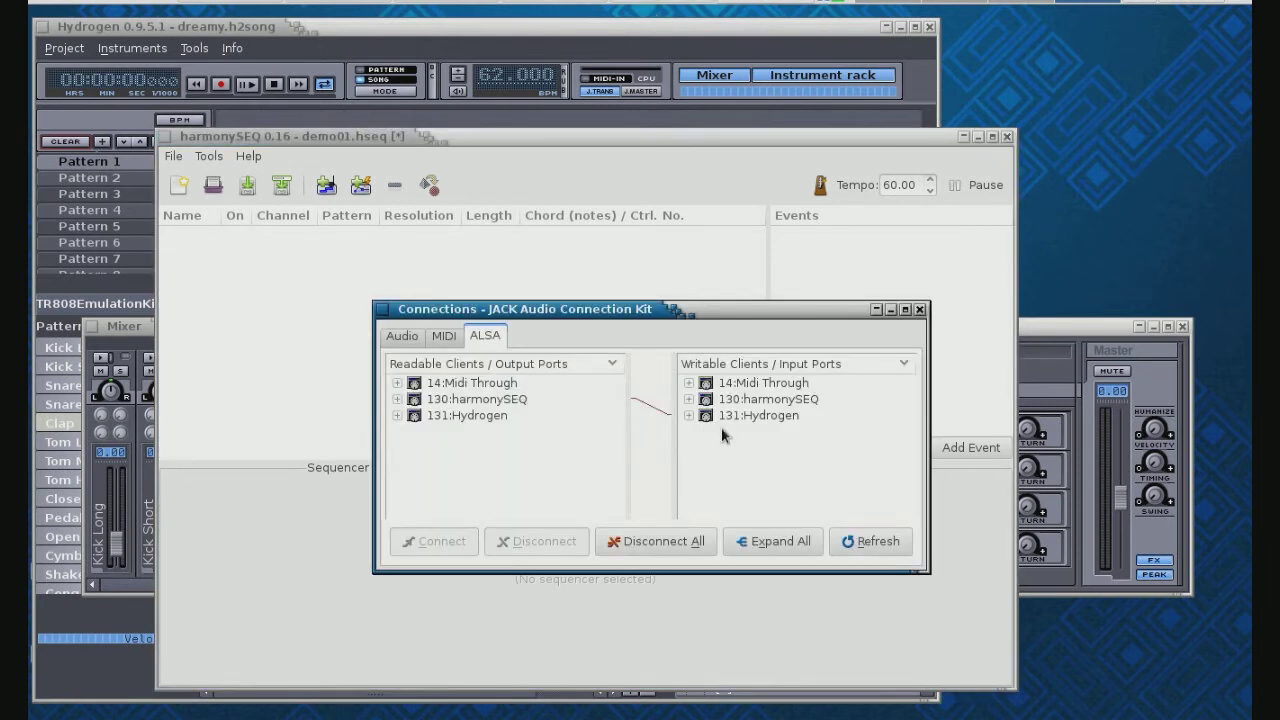
Examine the audio connections in the JACK connections window and dismiss the window
{"action": "left_click", "coordinate": [404, 338]}
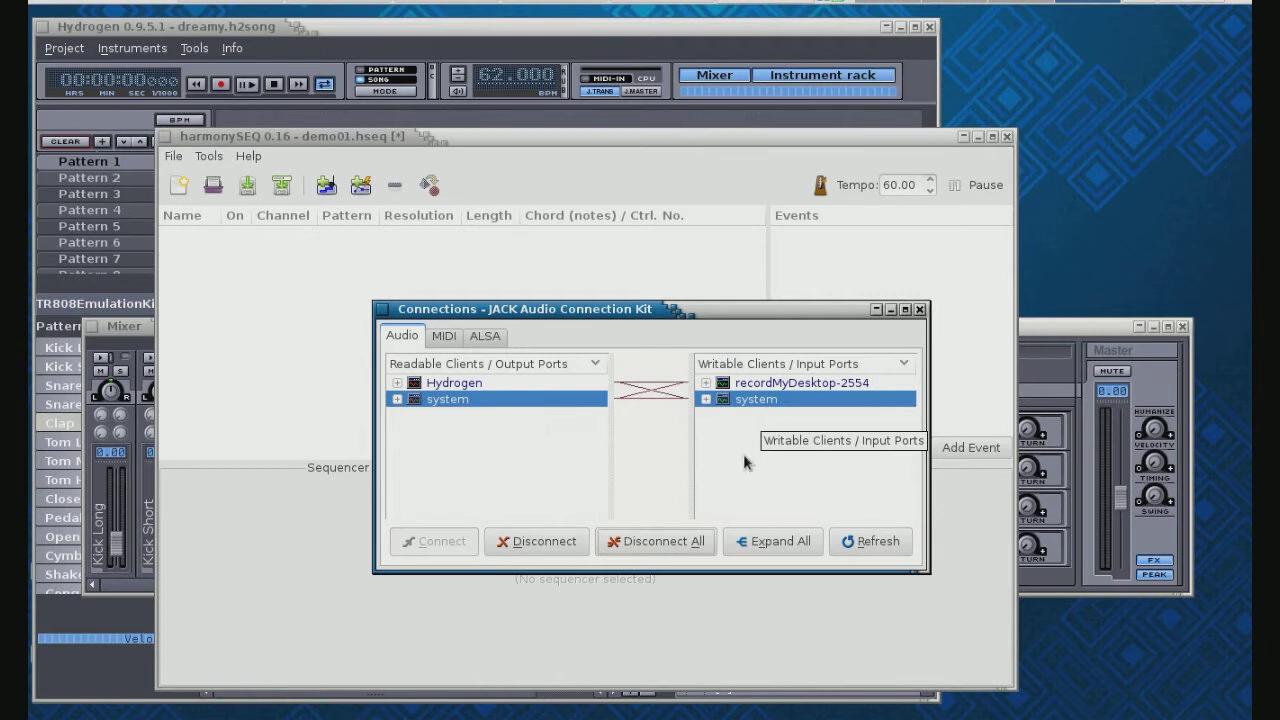
{"action": "left_click", "coordinate": [889, 310]}
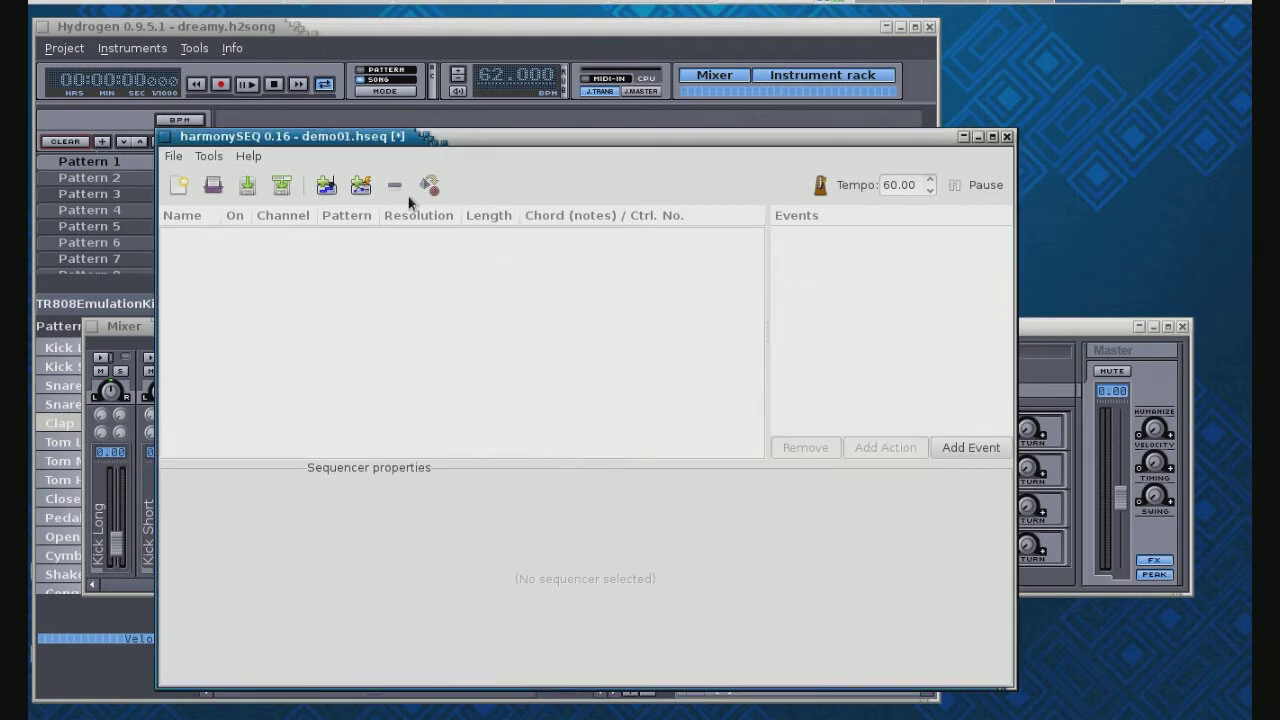
Switch to Hydrogen and examine its MIDI system preferences and the channels of its mixer
{"action": "left_click", "coordinate": [400, 28]}
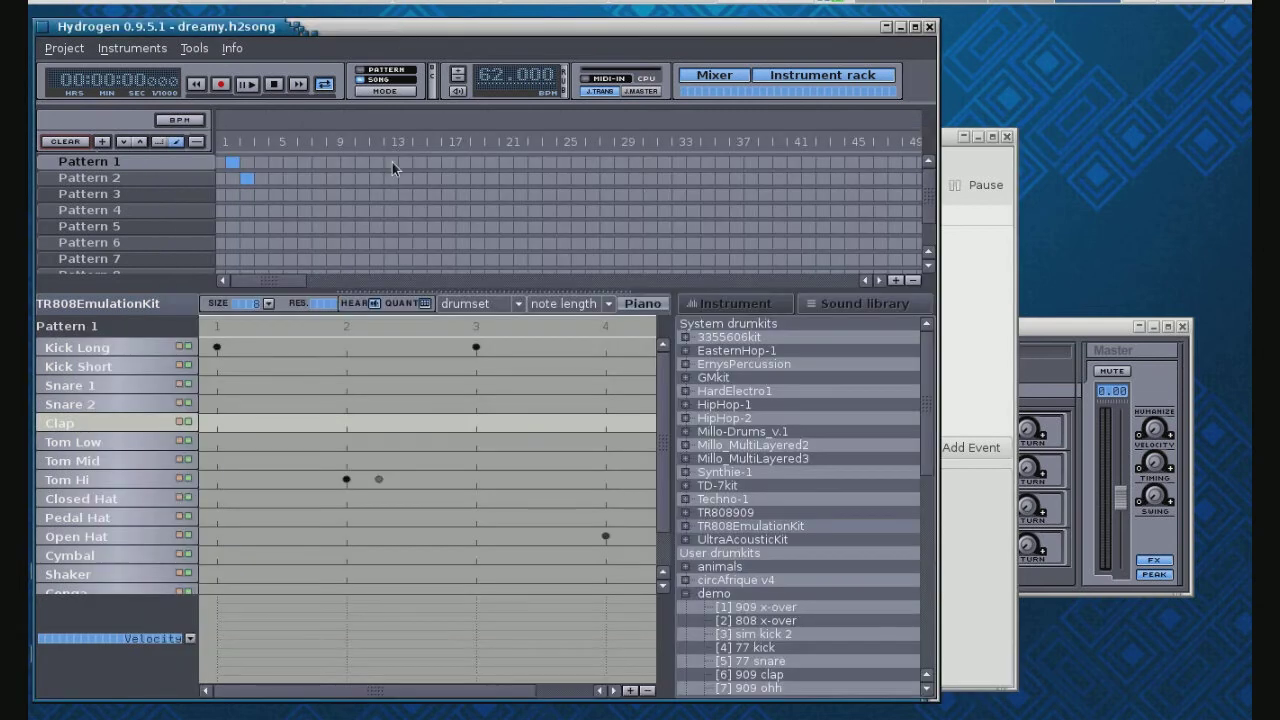
{"action": "left_click", "coordinate": [201, 48]}
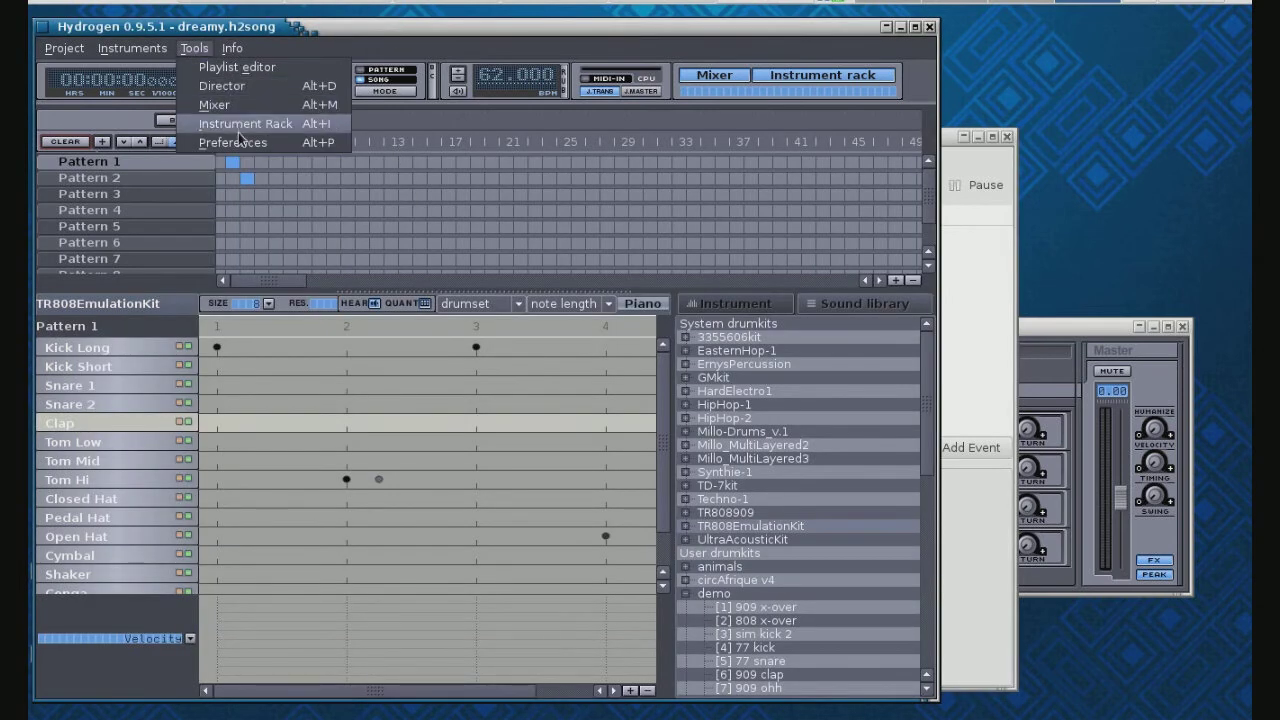
{"action": "left_click", "coordinate": [243, 146]}
{"action": "left_click", "coordinate": [455, 189]}
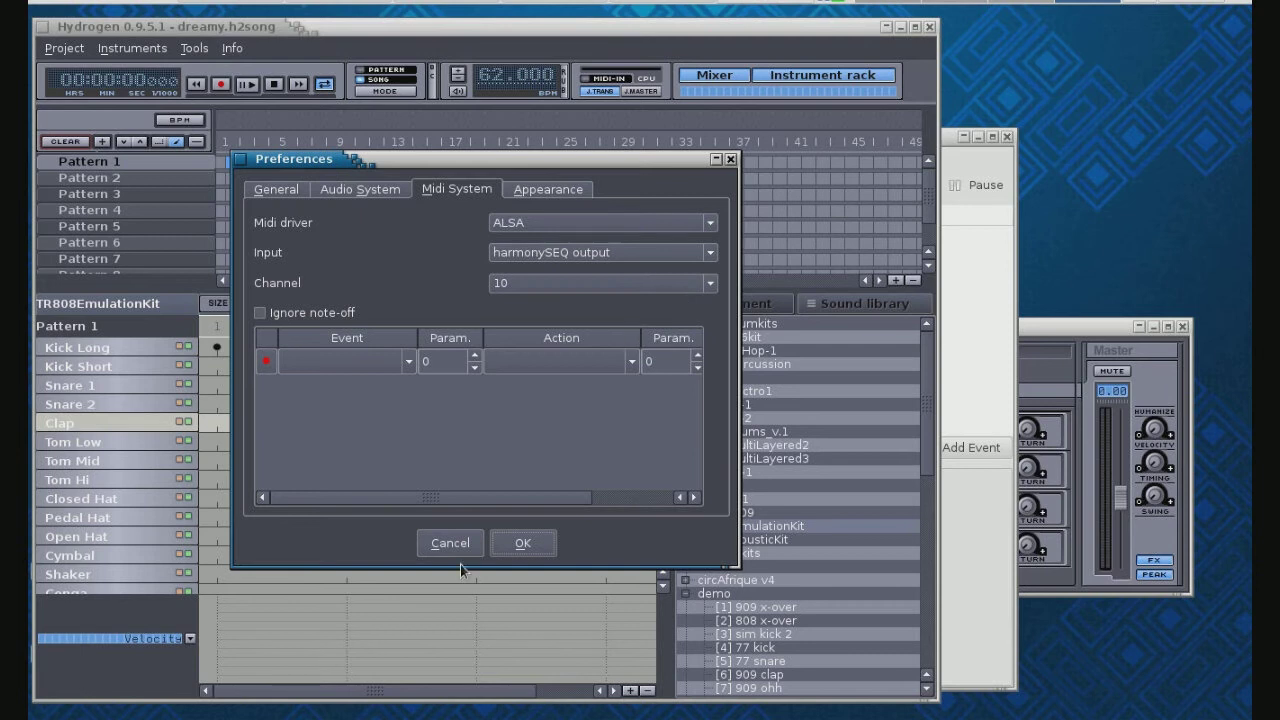
{"action": "left_click", "coordinate": [501, 553]}
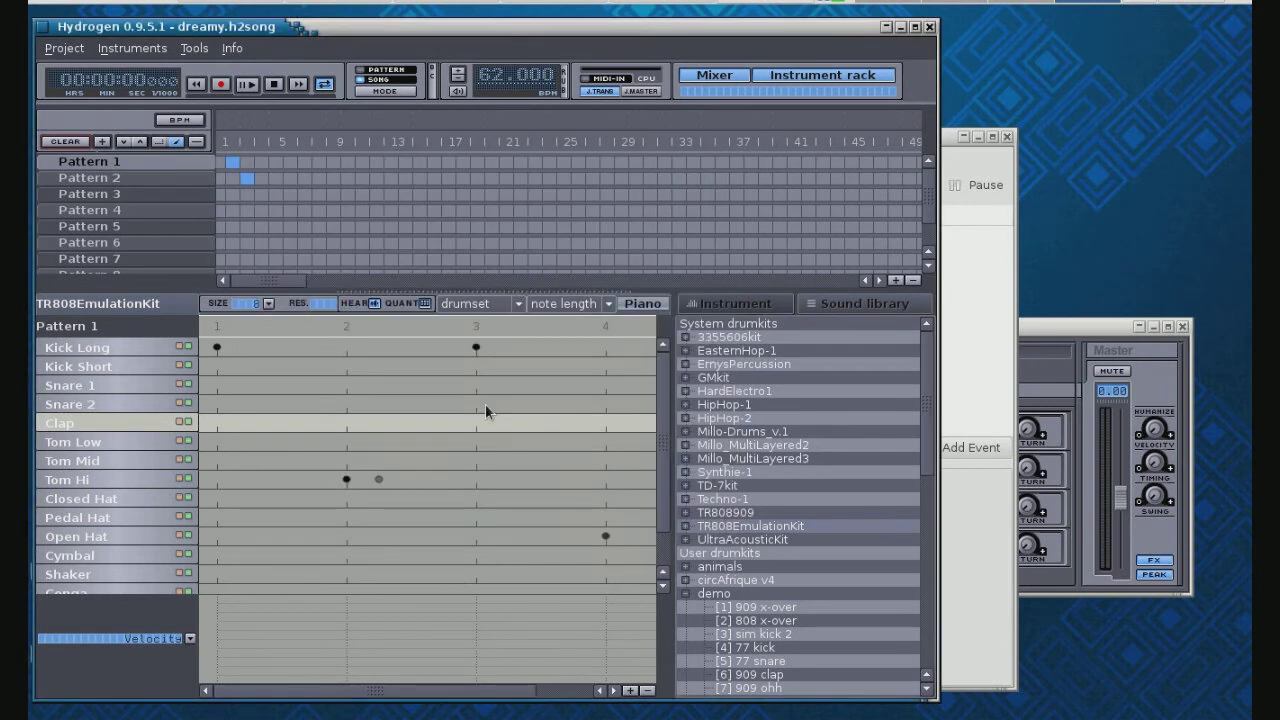
{"action": "left_click", "coordinate": [1047, 340]}
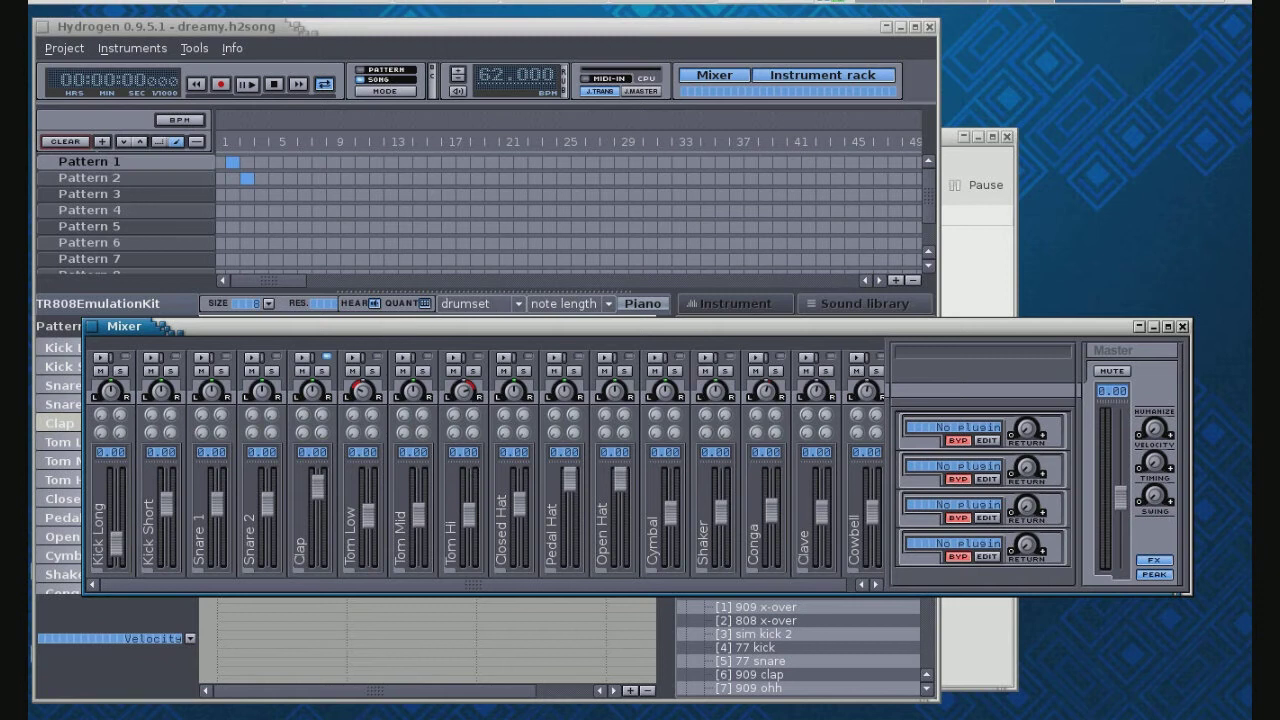
Switch to harmonySEQ, add a note sequencer and set its MIDI channel to 10
{"action": "left_click", "coordinate": [256, 1]}
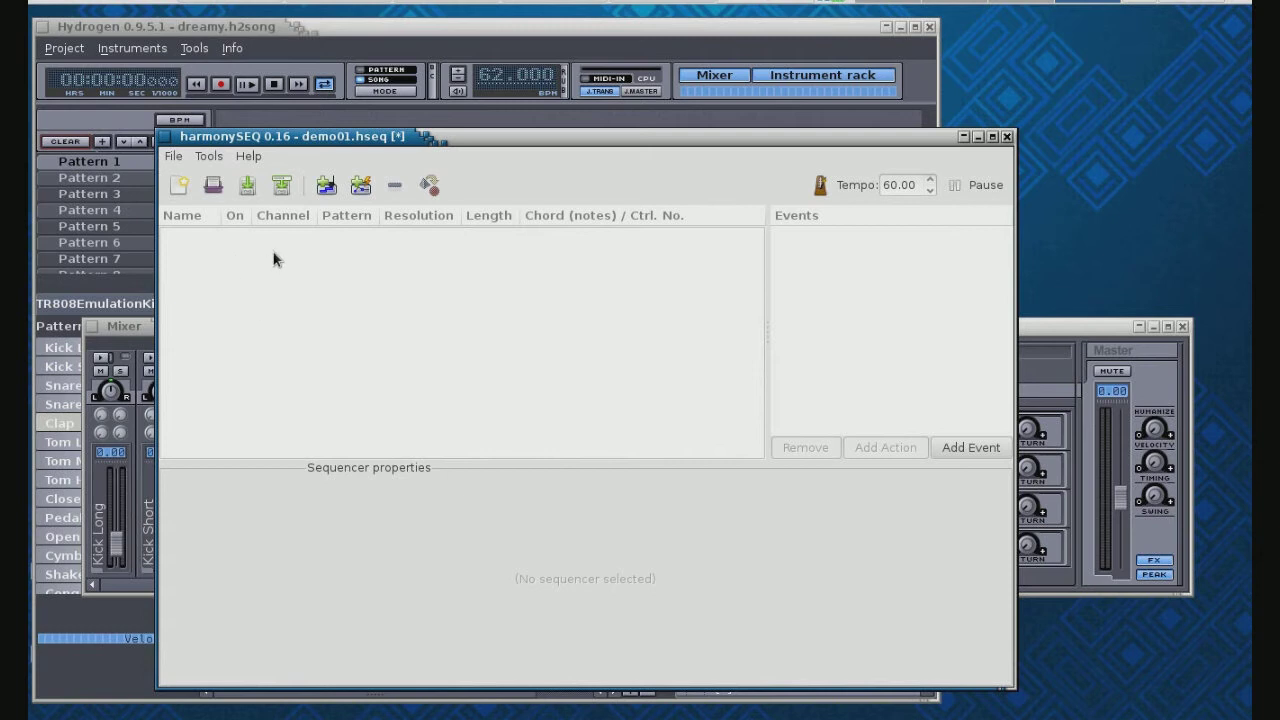
{"action": "left_click", "coordinate": [325, 188]}
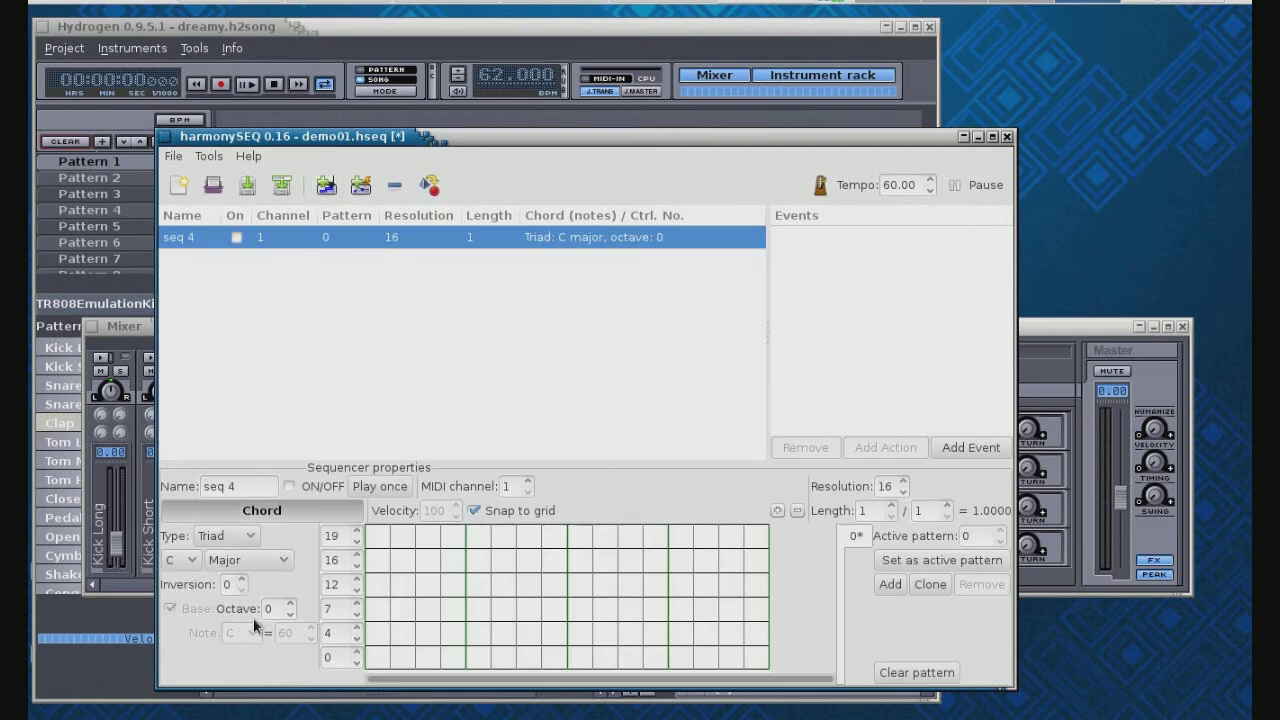
{"action": "left_click", "coordinate": [528, 481]}
{"action": "left_click", "coordinate": [528, 481]}
{"action": "left_click", "coordinate": [528, 482]}
{"action": "left_click", "coordinate": [528, 482]}
{"action": "left_click", "coordinate": [528, 482]}
{"action": "left_click", "coordinate": [528, 482]}
{"action": "left_click", "coordinate": [528, 482]}
{"action": "left_click", "coordinate": [528, 482]}
{"action": "left_click", "coordinate": [527, 481]}
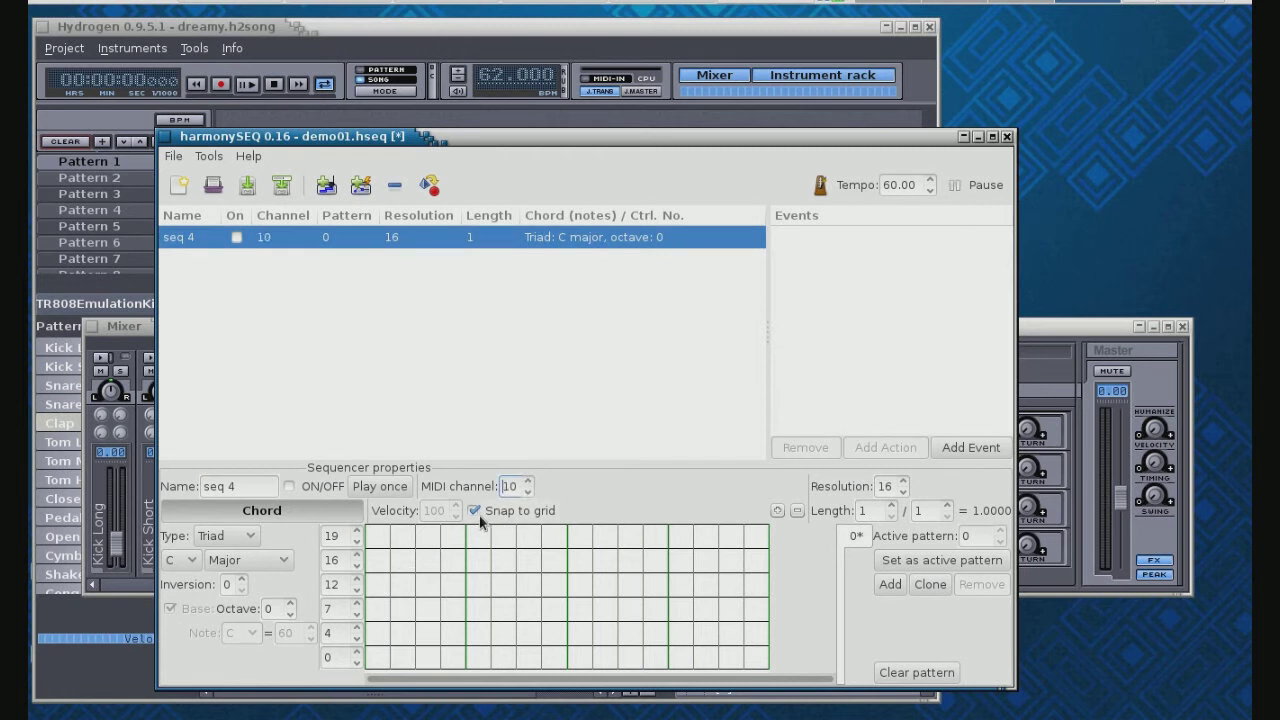
Rename the new sequencer as H808-01
{"action": "left_click_drag", "start_coordinate": [262, 486], "coordinate": [145, 490]}
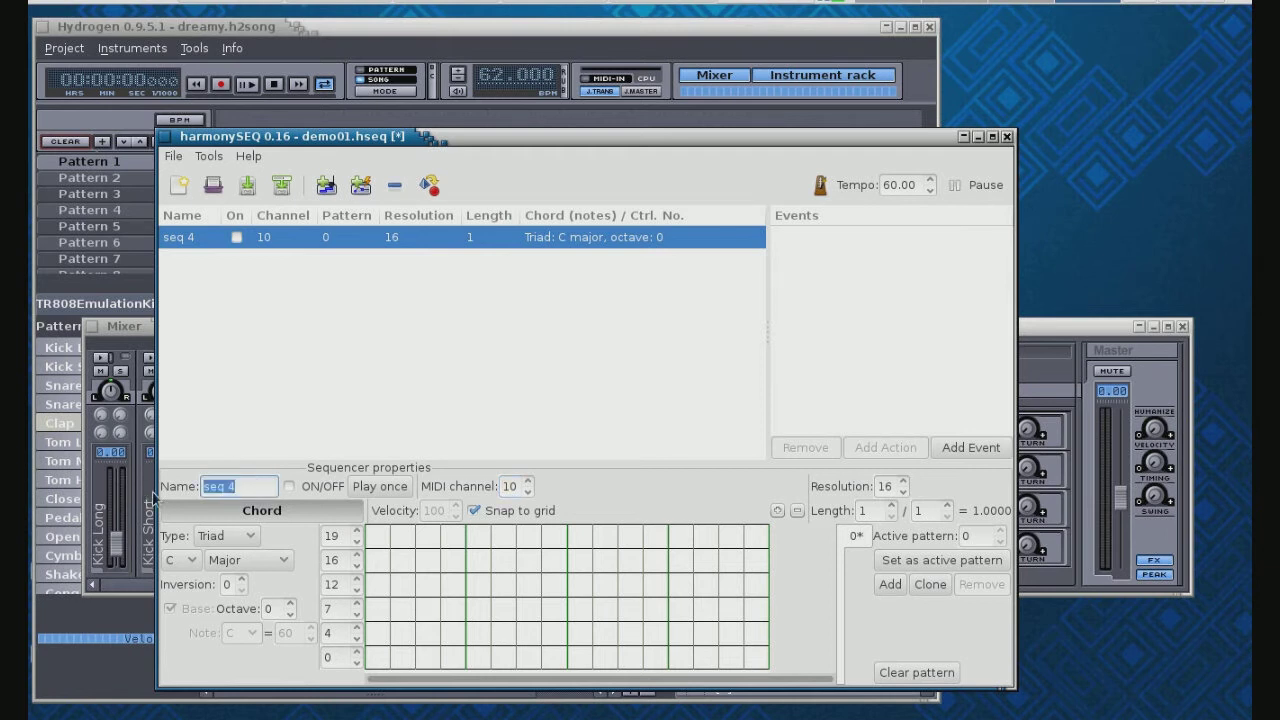
{"action": "type", "text": "H808-01"}
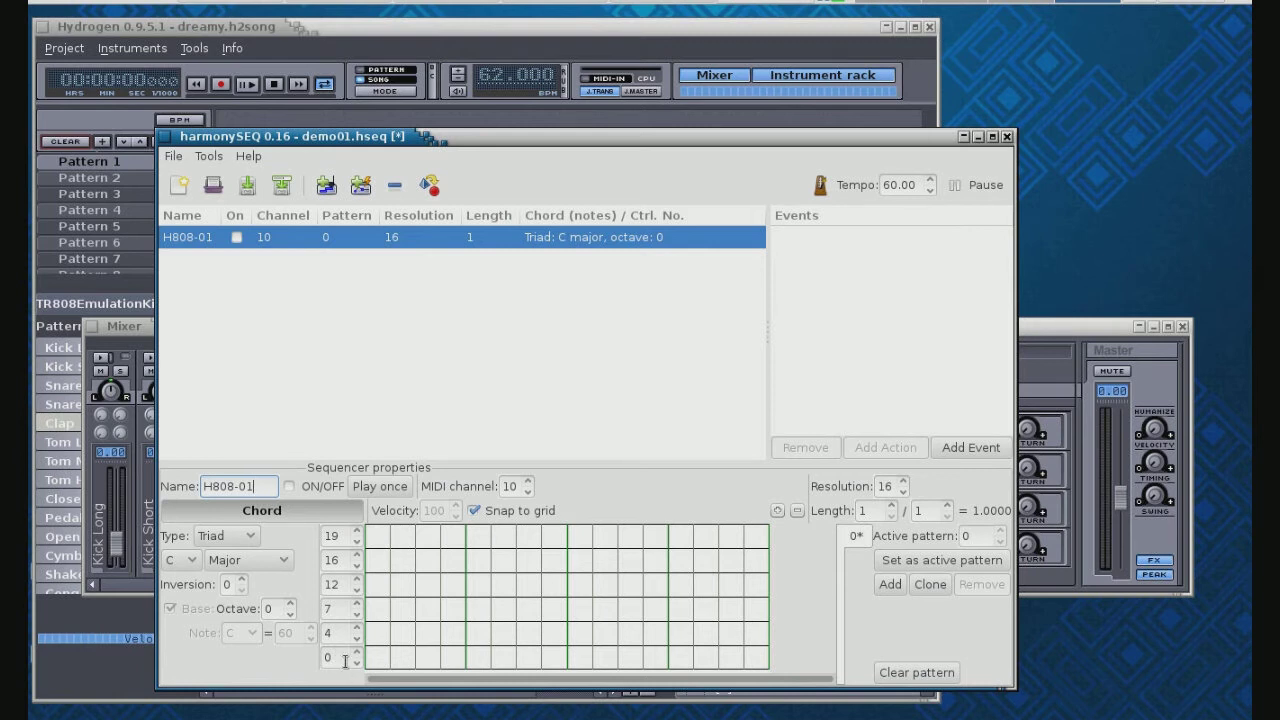
Move the harmonySEQ window aside, look over the drum channels in Hydrogen's mixer and return to harmonySEQ
{"action": "left_click_drag", "start_coordinate": [388, 138], "coordinate": [630, 124]}
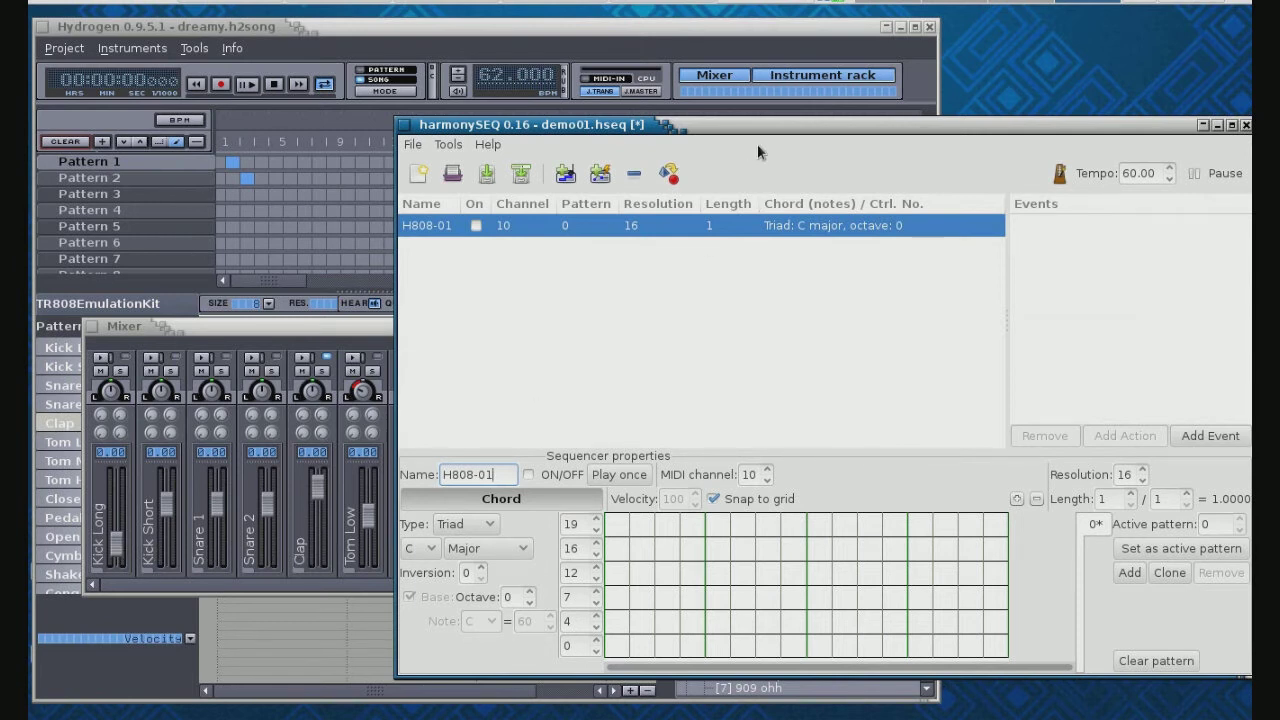
{"action": "left_click_drag", "start_coordinate": [767, 127], "coordinate": [602, 130]}
{"action": "left_click", "coordinate": [200, 330]}
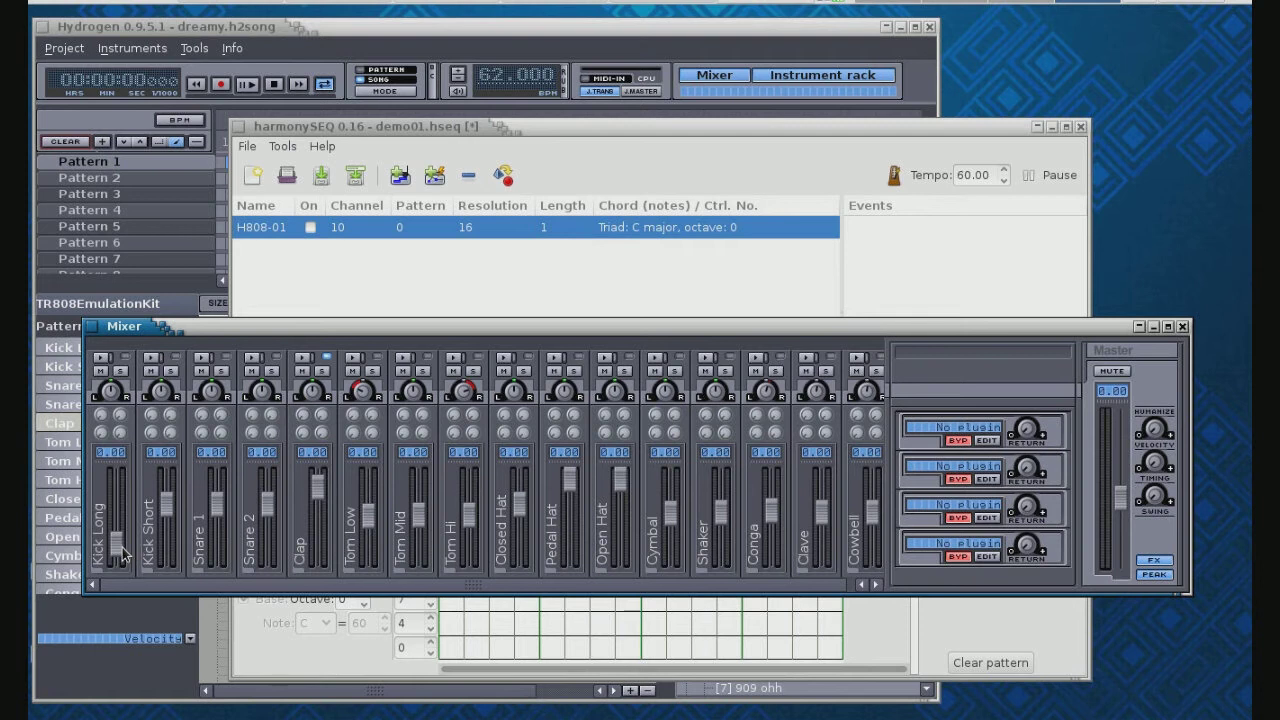
{"action": "left_click", "coordinate": [599, 131]}
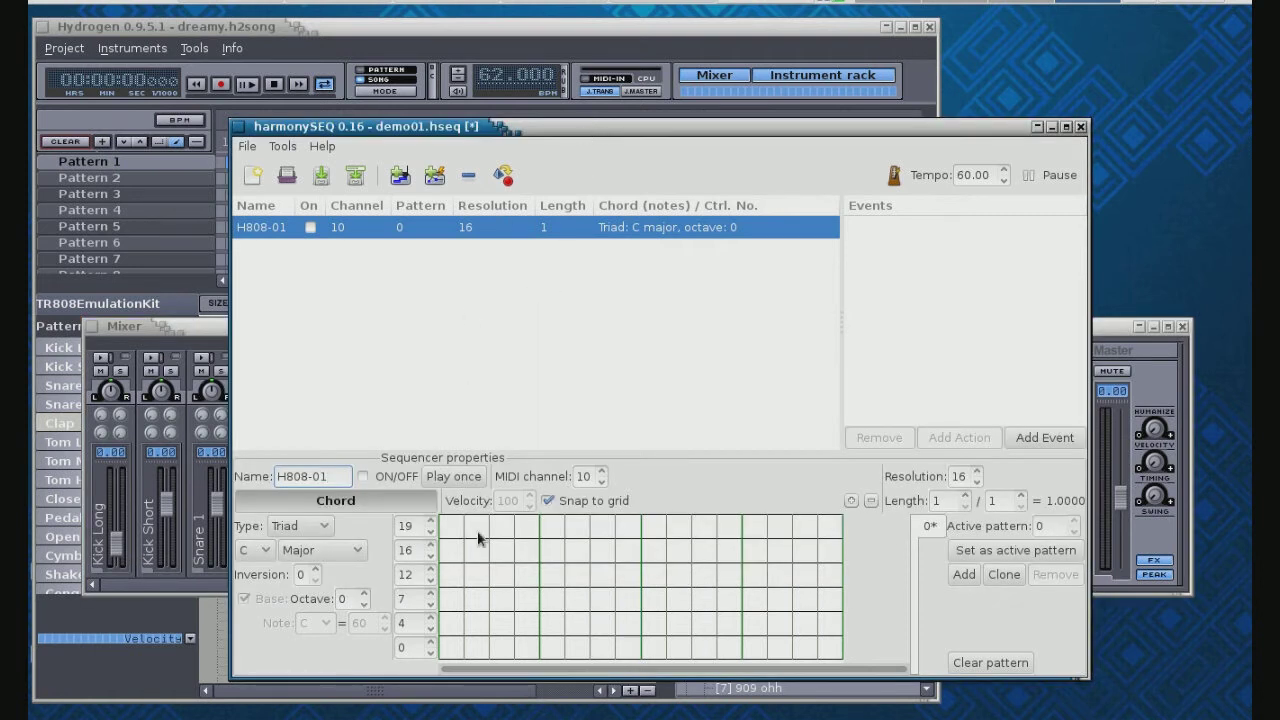
Place four notes in the lowest row of the H808-01 pattern, one at each beat, and turn the sequencer on
{"action": "left_click", "coordinate": [450, 648]}
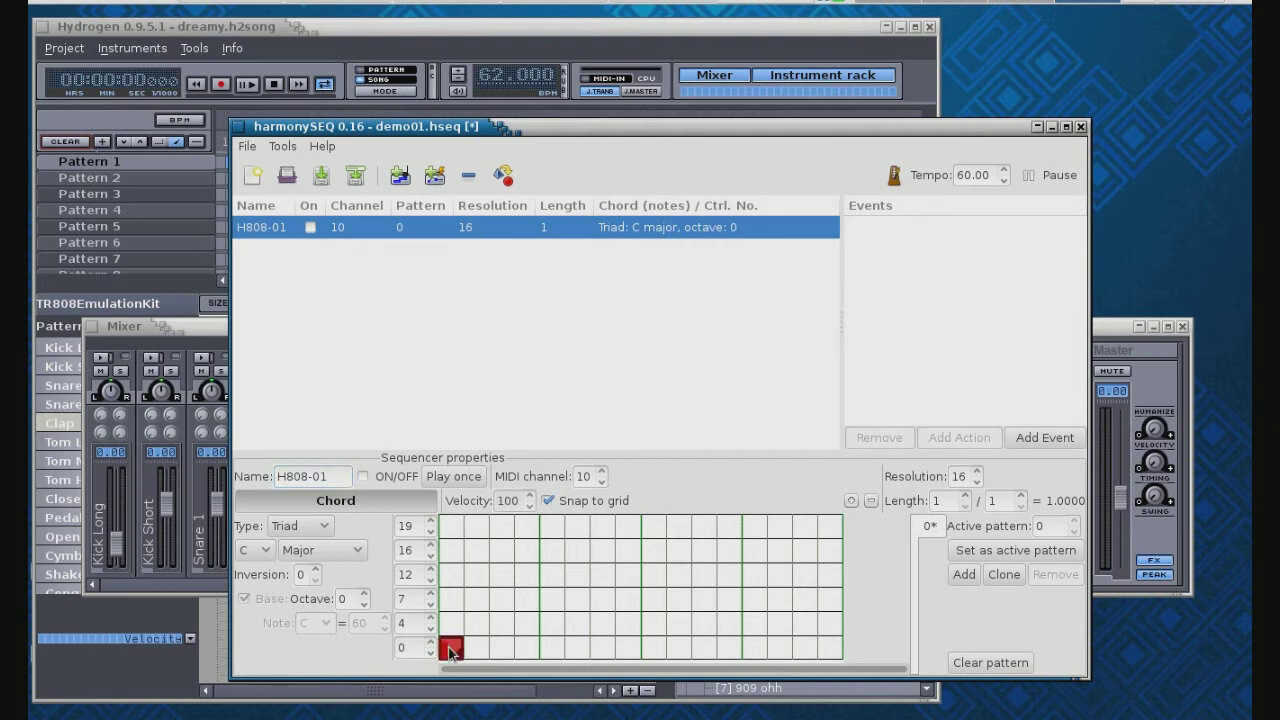
{"action": "left_click", "coordinate": [553, 648]}
{"action": "left_click", "coordinate": [653, 648]}
{"action": "left_click", "coordinate": [755, 648]}
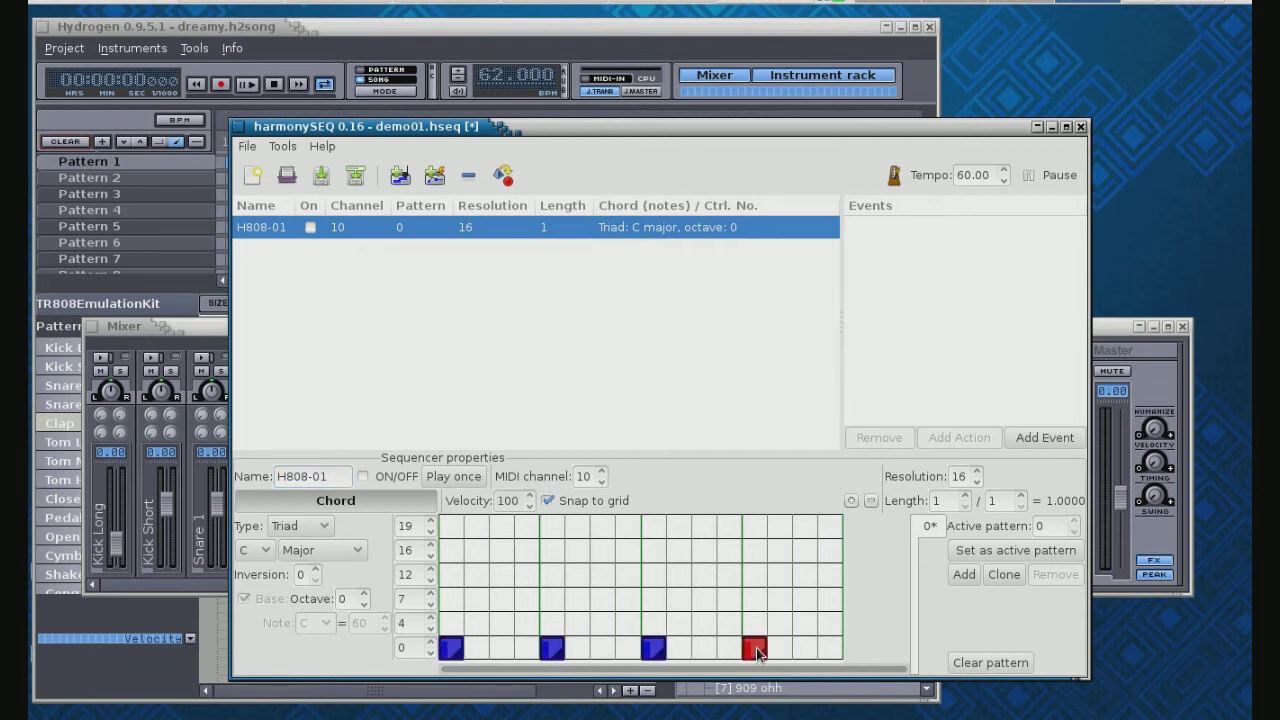
{"action": "left_click", "coordinate": [310, 229]}
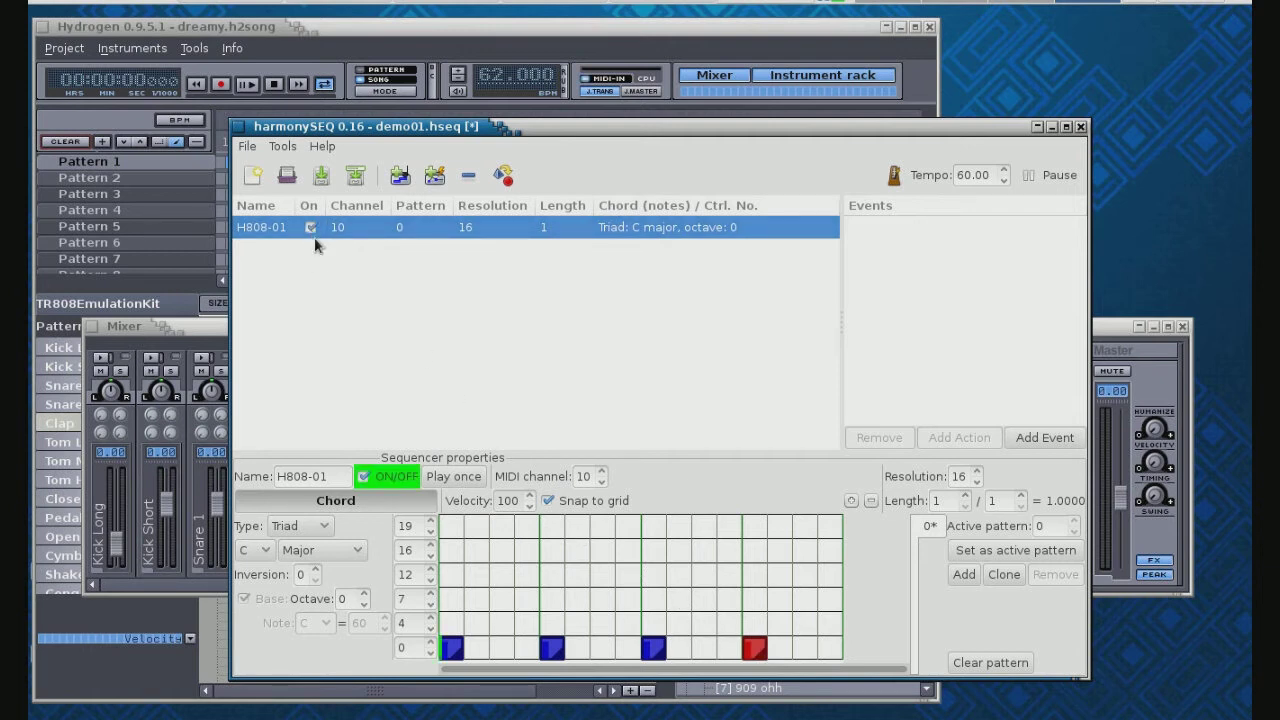
In Hydrogen's mixer, set the Kick Long channel volume to about 0.70 and lower the master volume slightly
{"action": "left_click", "coordinate": [167, 328]}
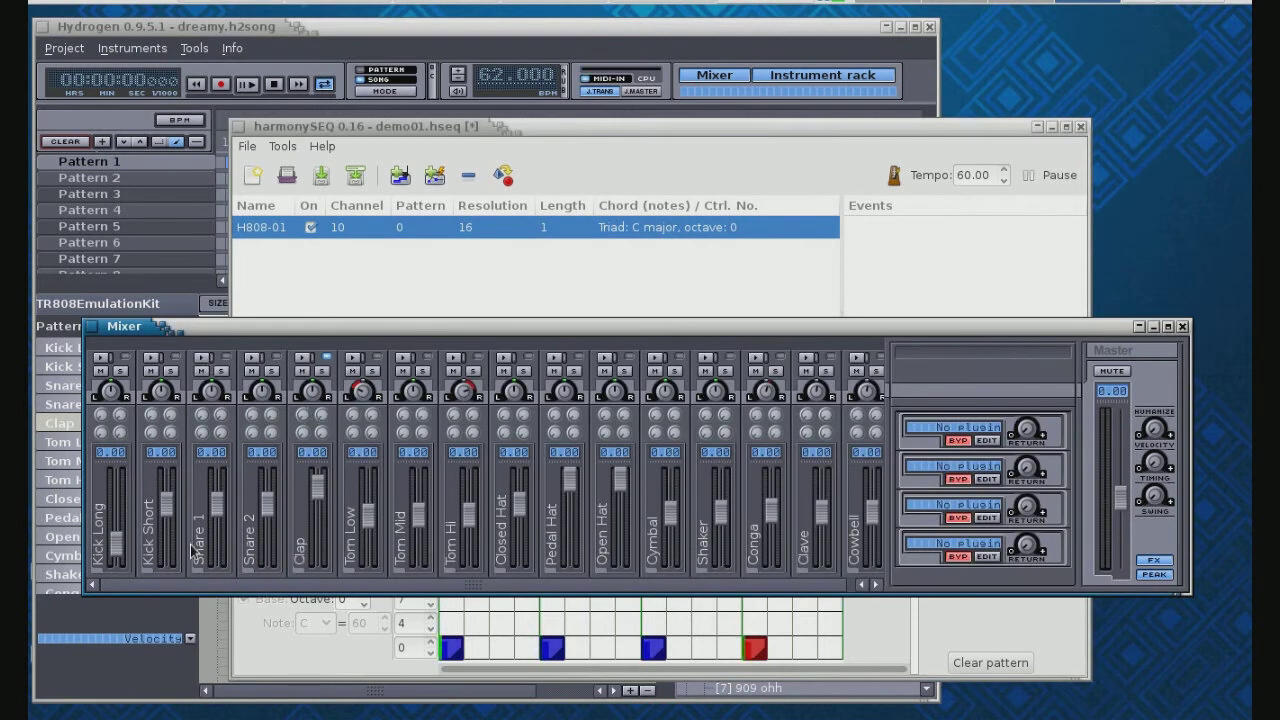
{"action": "left_click_drag", "start_coordinate": [116, 545], "coordinate": [115, 484]}
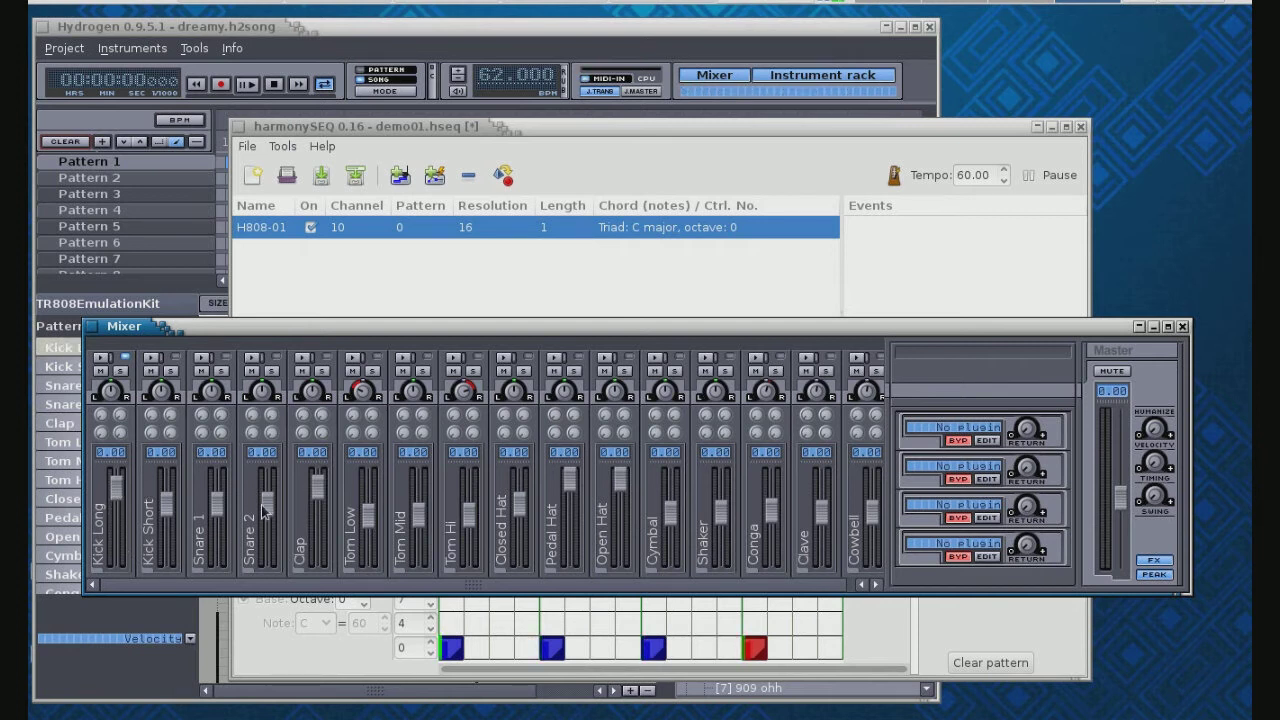
{"action": "mouse_move", "coordinate": [1123, 505]}
{"action": "left_mouse_down"}
{"action": "mouse_move", "coordinate": [1120, 478]}
{"action": "mouse_move", "coordinate": [1123, 513]}
{"action": "left_mouse_up"}
{"action": "left_click_drag", "start_coordinate": [115, 487], "coordinate": [116, 520]}
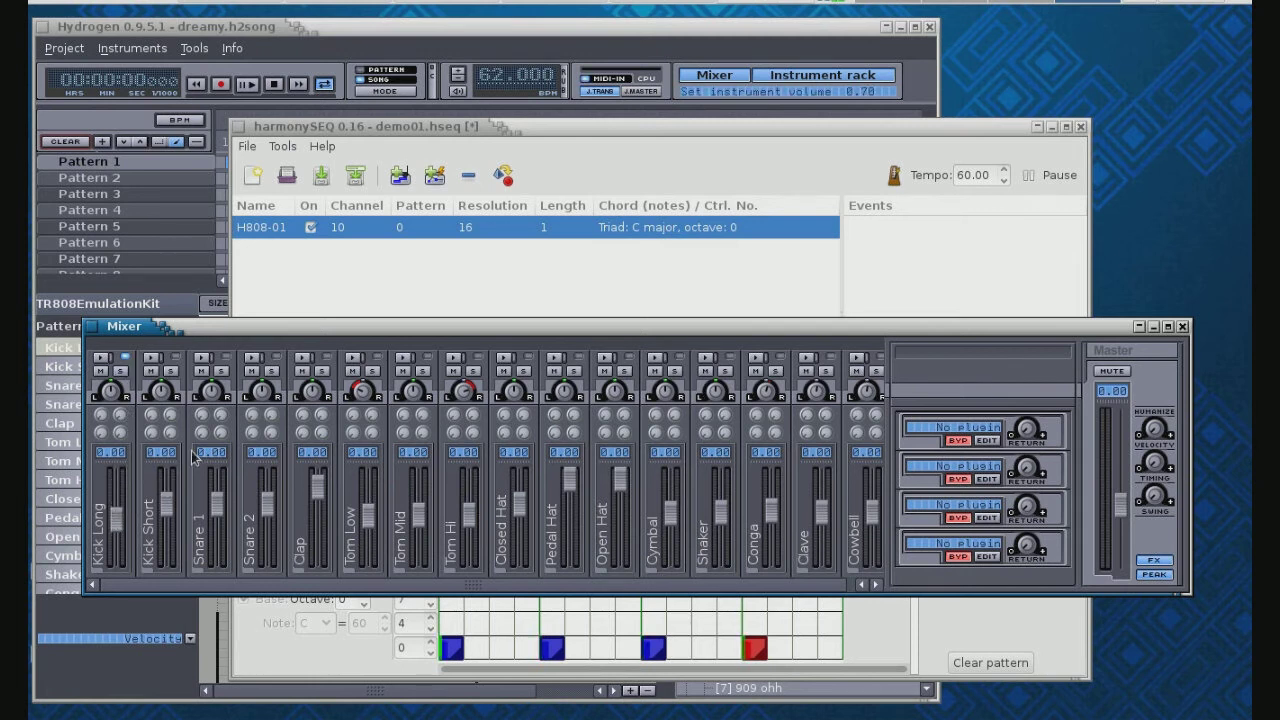
Switch back to harmonySEQ and set the H808-01 sequencer's octave to -2 and its resolution to 32
{"action": "left_click", "coordinate": [565, 130]}
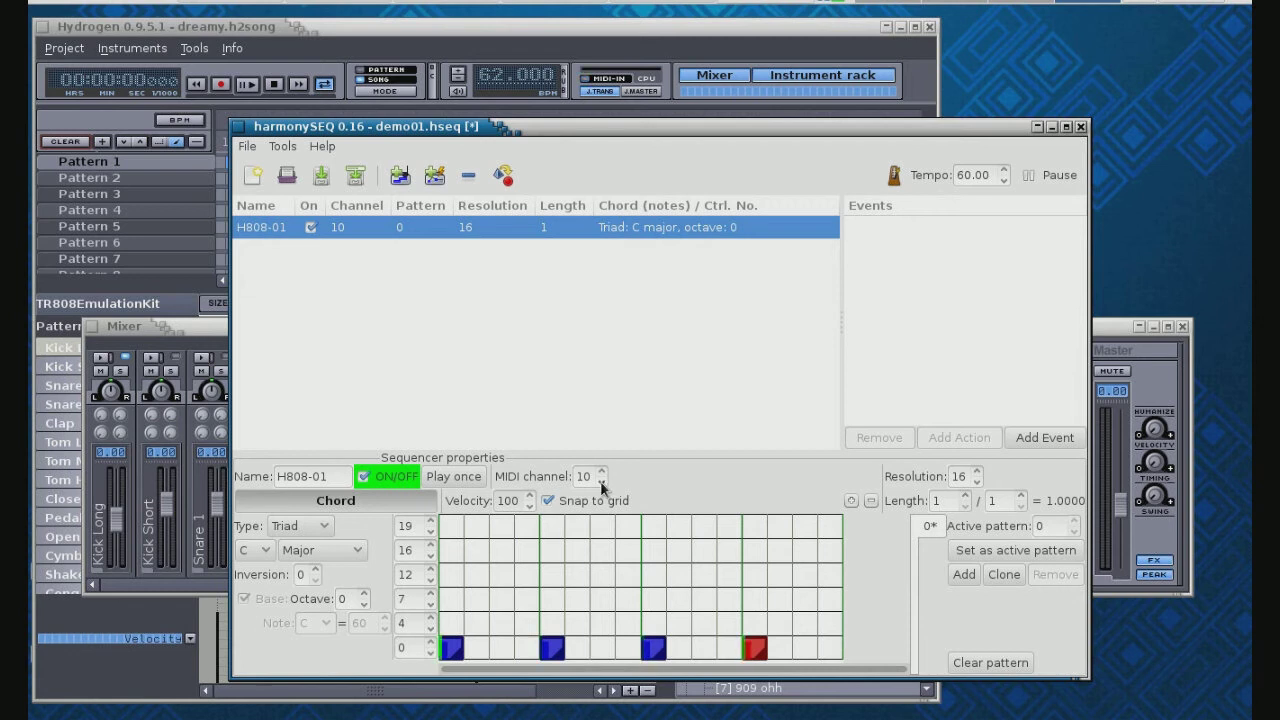
{"action": "left_click", "coordinate": [364, 604]}
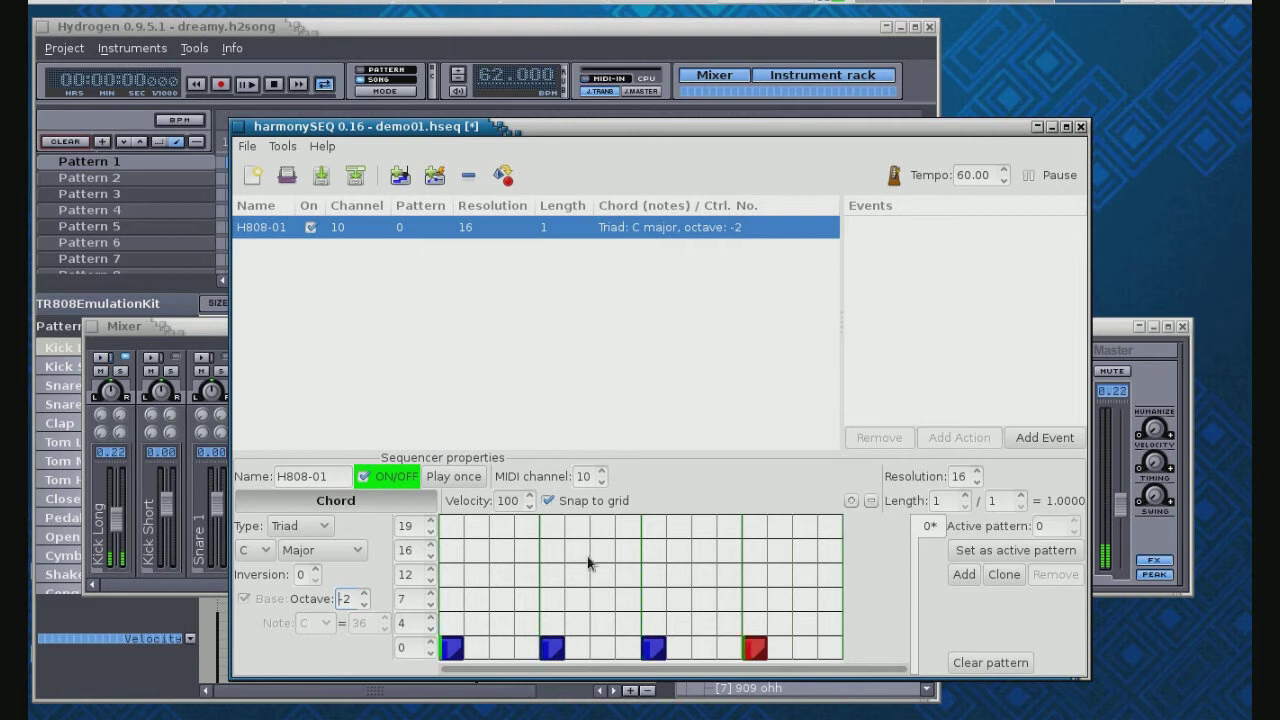
{"action": "left_click", "coordinate": [978, 472]}
{"action": "left_click", "coordinate": [979, 472]}
{"action": "left_click", "coordinate": [979, 472]}
{"action": "left_click", "coordinate": [979, 472]}
{"action": "left_click", "coordinate": [979, 472]}
{"action": "left_click", "coordinate": [979, 472]}
{"action": "left_click", "coordinate": [979, 472]}
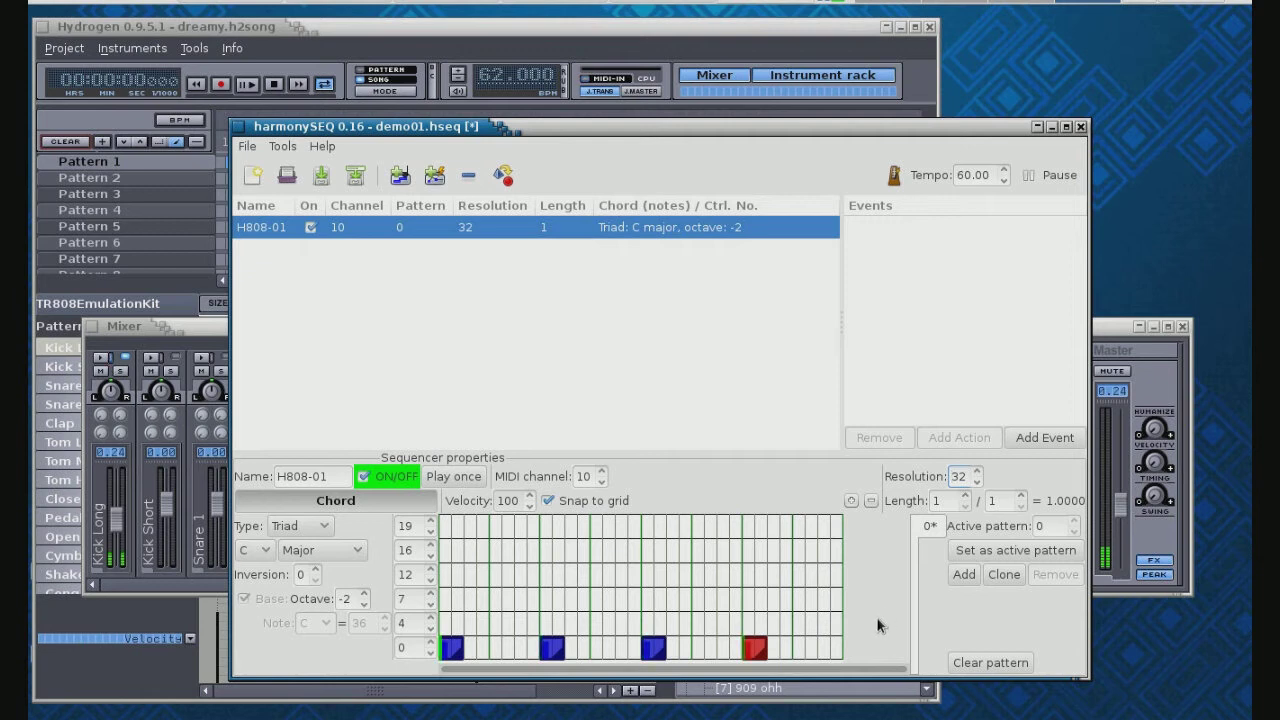
Lengthen the first, second and fourth notes to four grid cells each and replace the third with a two-cell note
{"action": "left_click", "coordinate": [654, 648]}
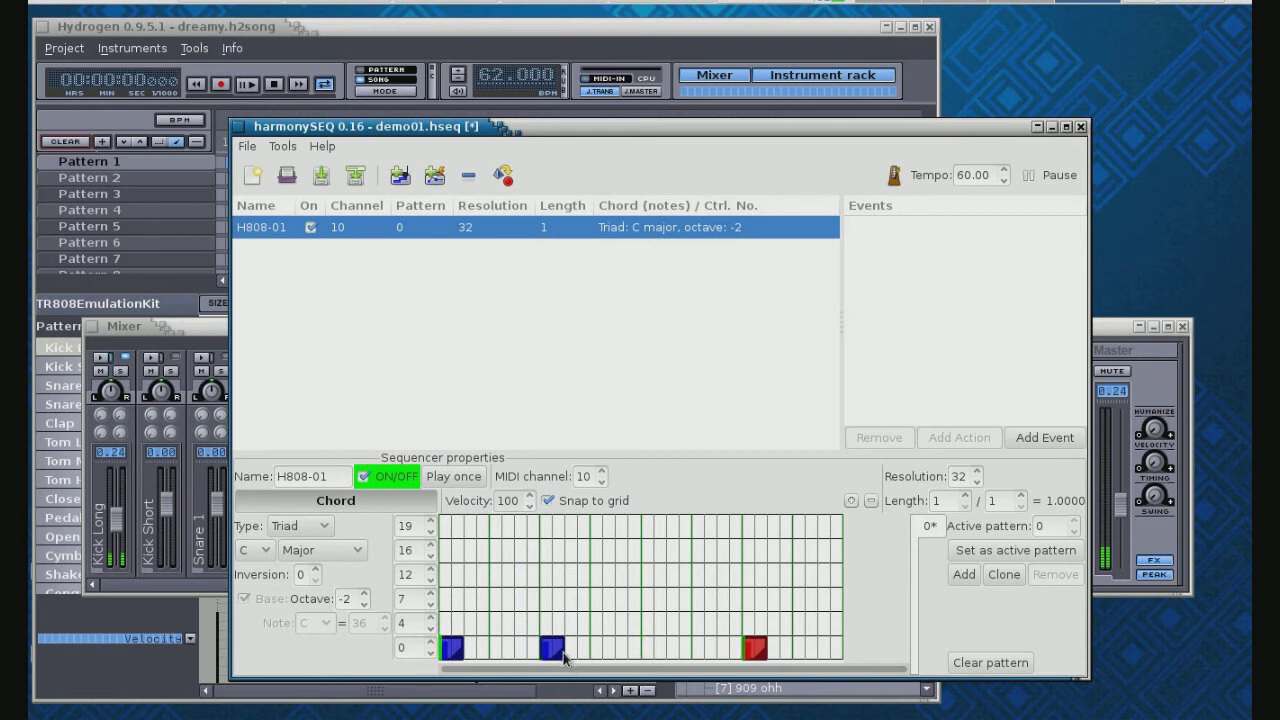
{"action": "left_click_drag", "start_coordinate": [560, 657], "coordinate": [627, 662]}
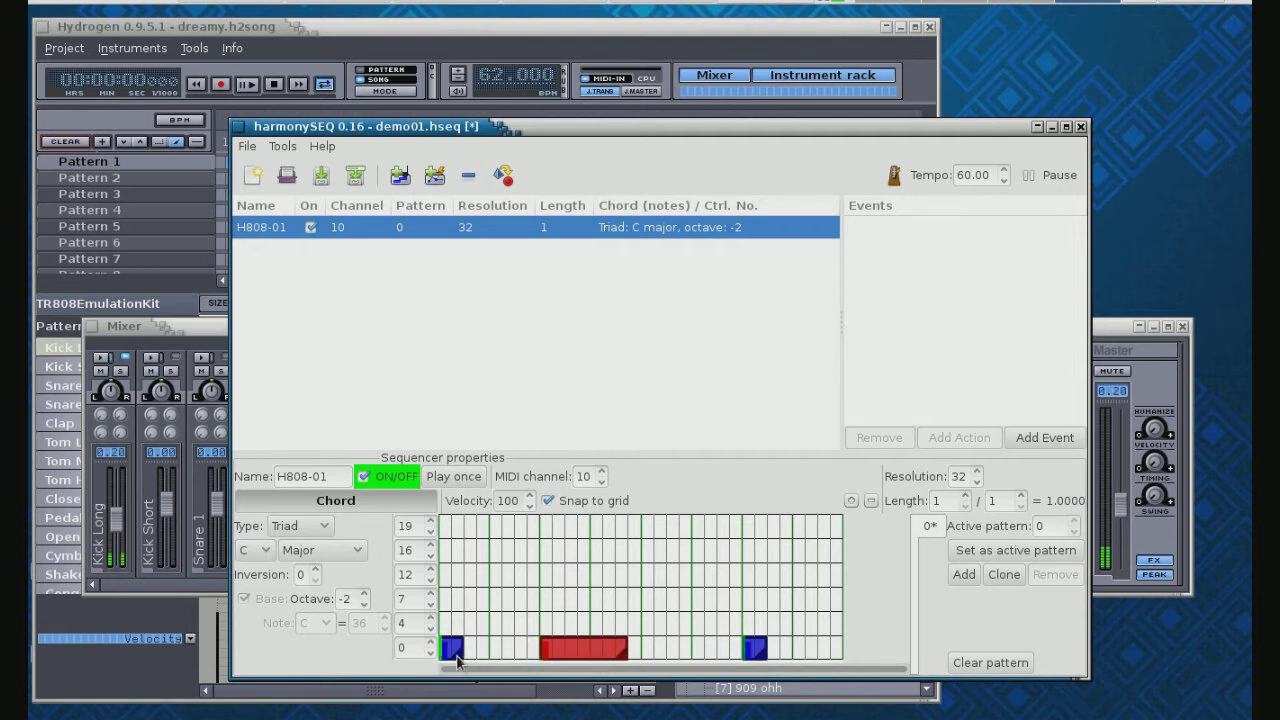
{"action": "left_click_drag", "start_coordinate": [460, 656], "coordinate": [488, 658]}
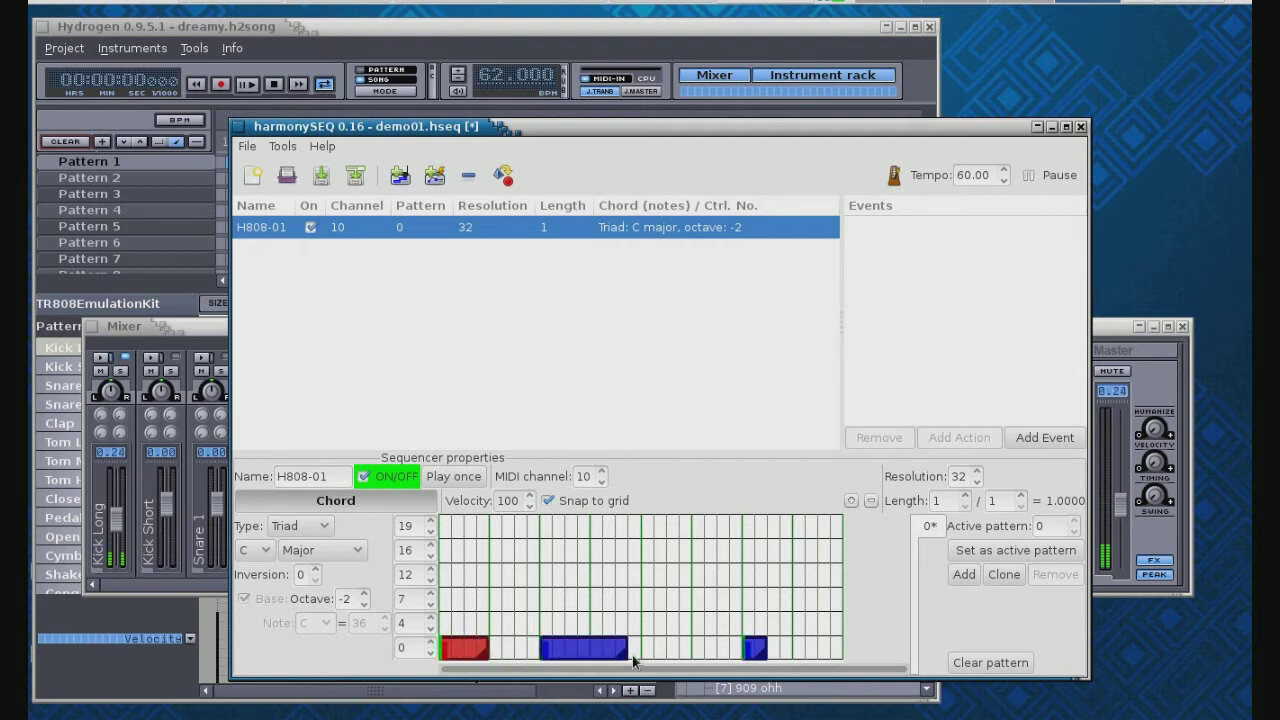
{"action": "left_click_drag", "start_coordinate": [623, 657], "coordinate": [591, 654]}
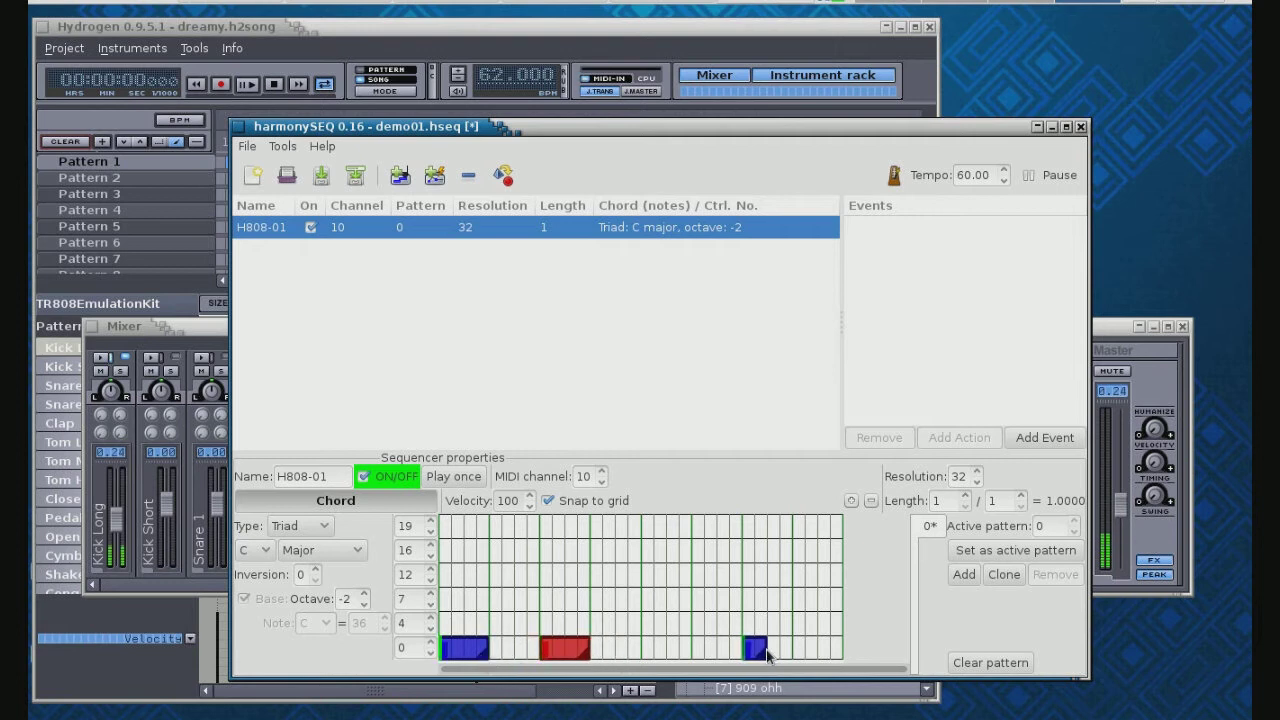
{"action": "left_click_drag", "start_coordinate": [767, 657], "coordinate": [791, 658]}
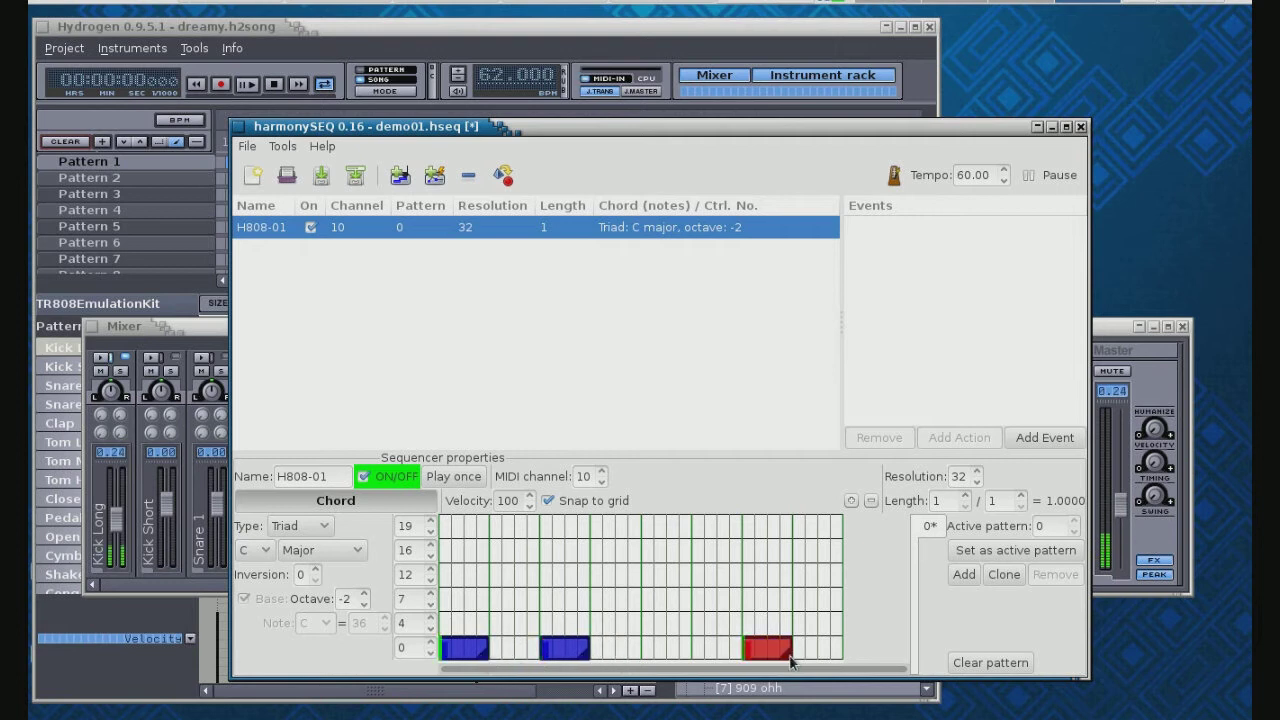
{"action": "left_click", "coordinate": [647, 647]}
{"action": "left_click_drag", "start_coordinate": [651, 656], "coordinate": [660, 660]}
Try lengths of 2 bars and 1/3 bar for the H808-01 sequencer and restore it to 1 bar
{"action": "scroll", "coordinate": [967, 500], "scroll_direction": "up", "scroll_amount": 4}
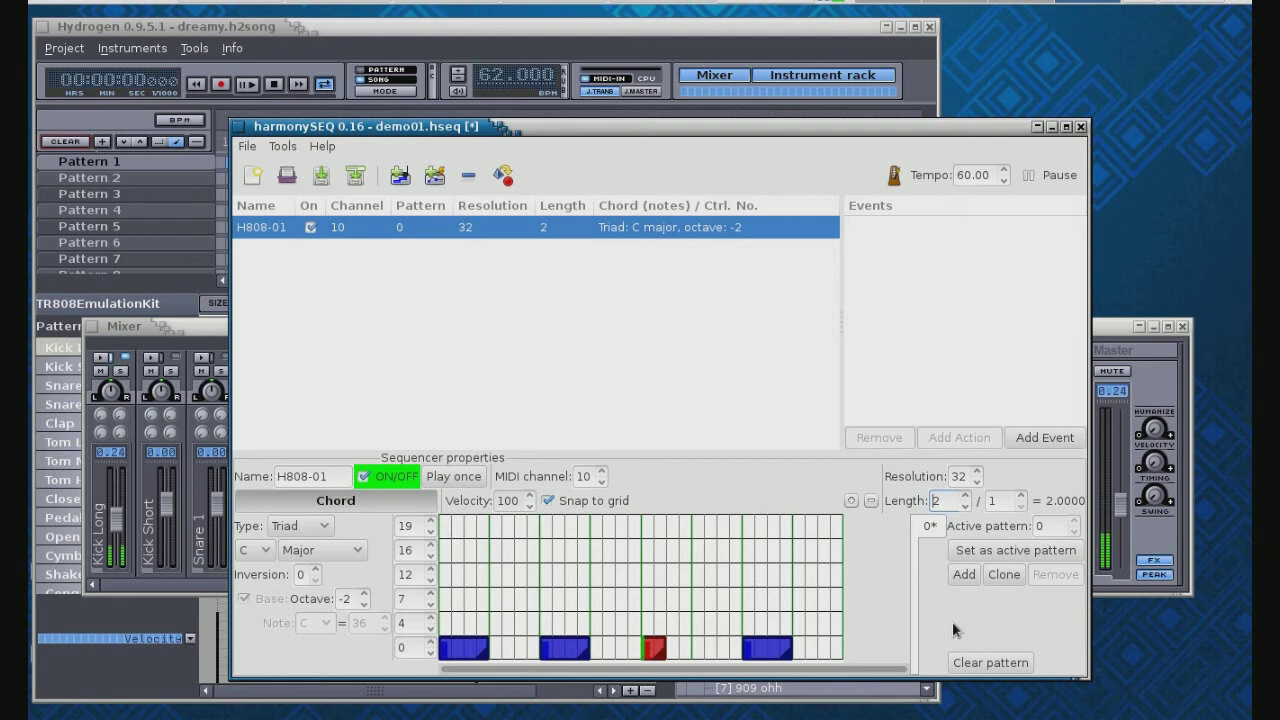
{"action": "left_click", "coordinate": [965, 506]}
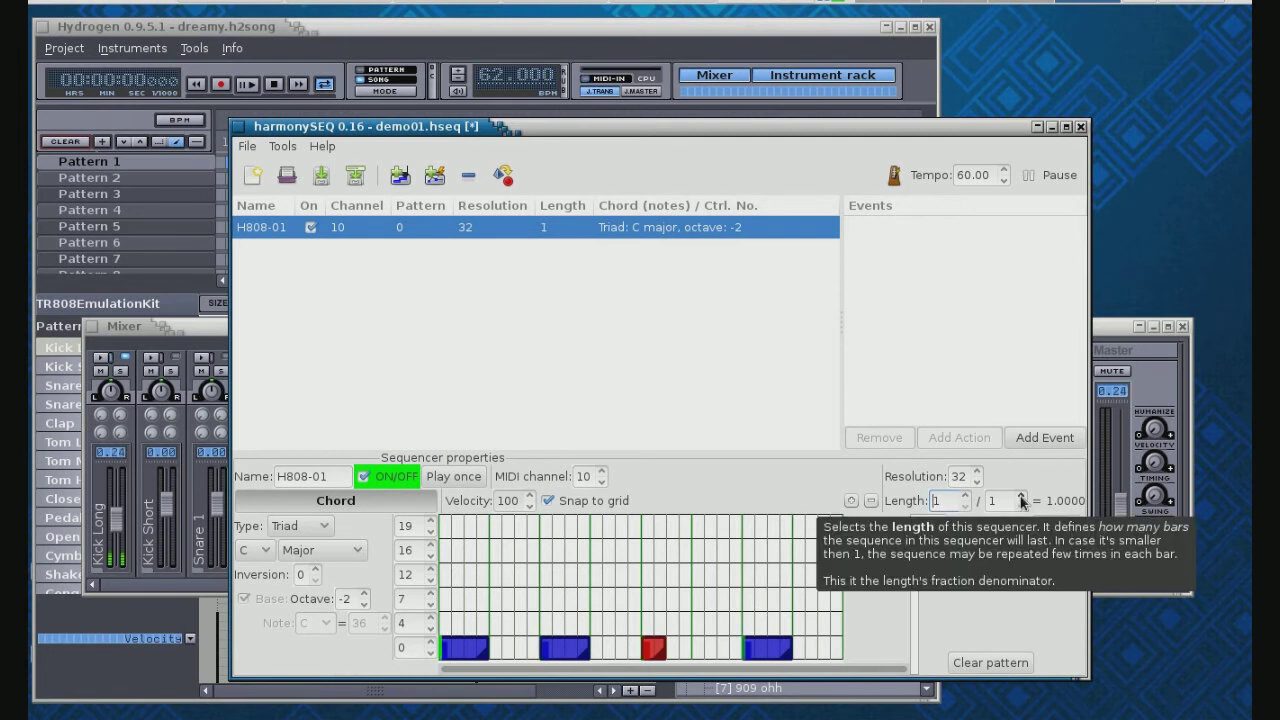
{"action": "double_click", "coordinate": [1021, 498]}
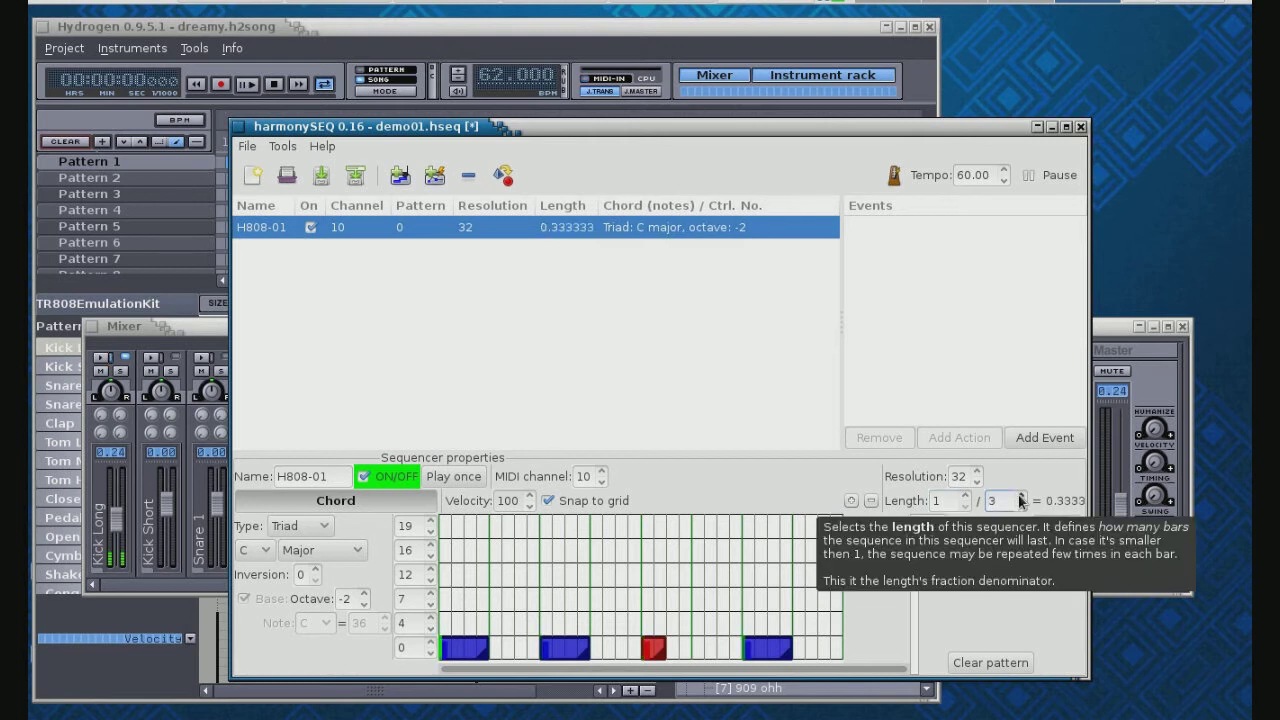
{"action": "double_click", "coordinate": [1020, 504]}
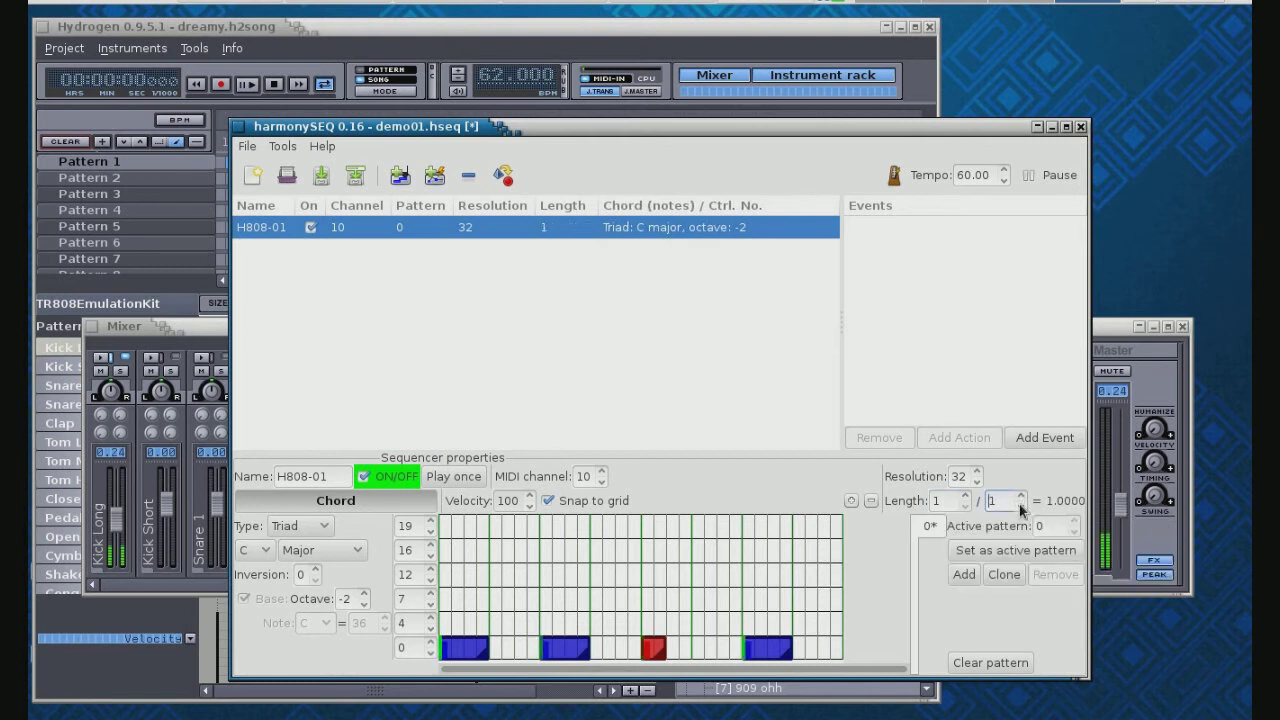
{"action": "triple_click", "coordinate": [965, 494]}
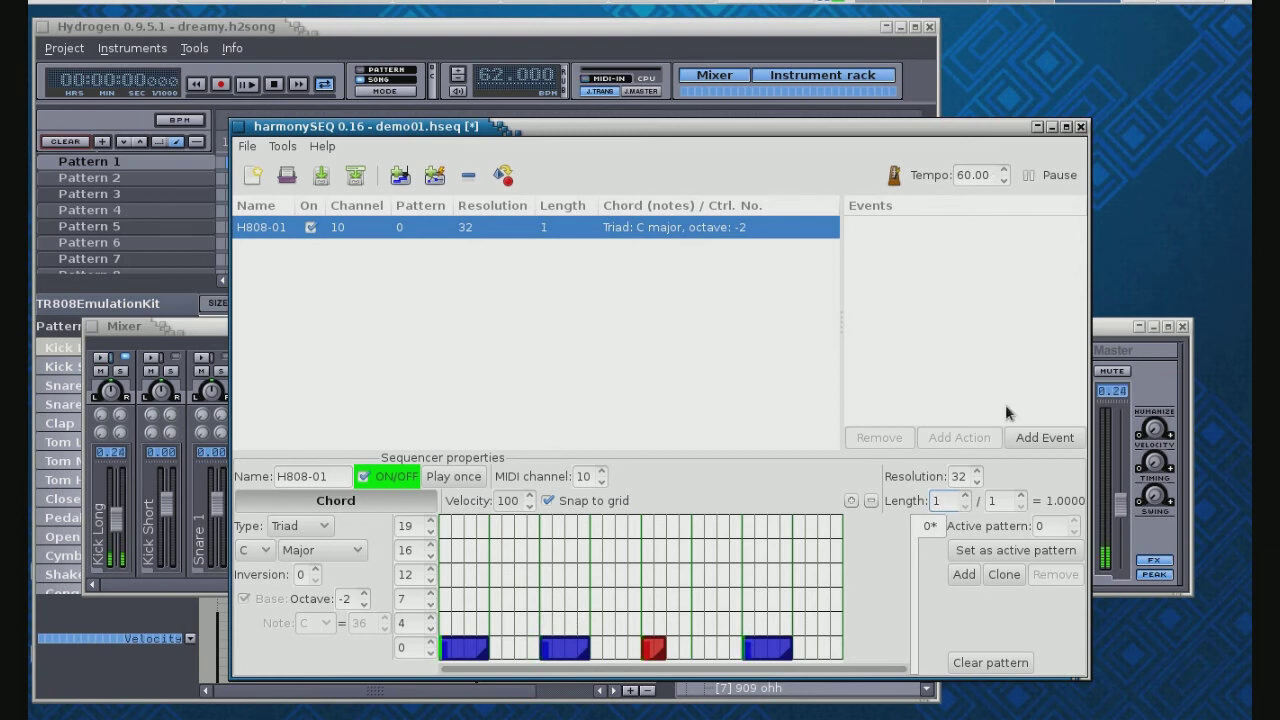
Set the H808-01 sequencer's length to 1/2 bar
{"action": "left_click", "coordinate": [1021, 497]}
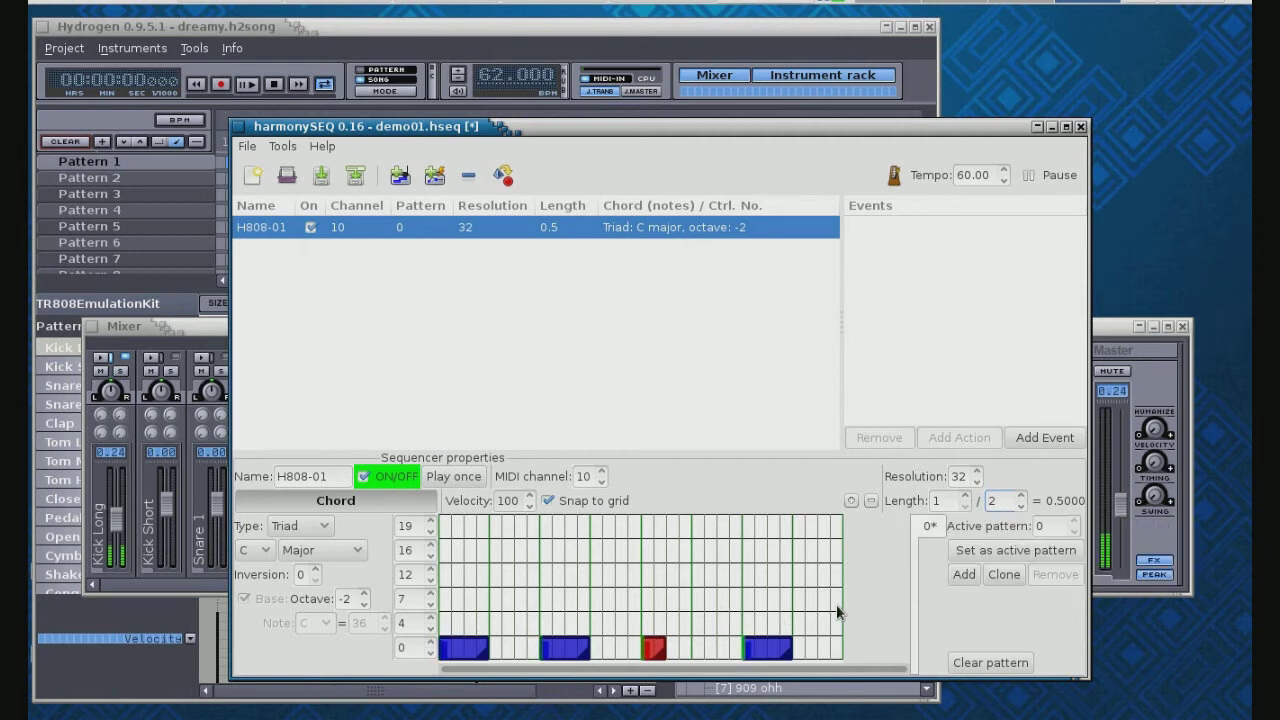
Set the H808-01 sequencer's length to 1 bar and extend its third note to four grid cells
{"action": "left_click", "coordinate": [1021, 505]}
{"action": "left_click_drag", "start_coordinate": [665, 652], "coordinate": [688, 657]}
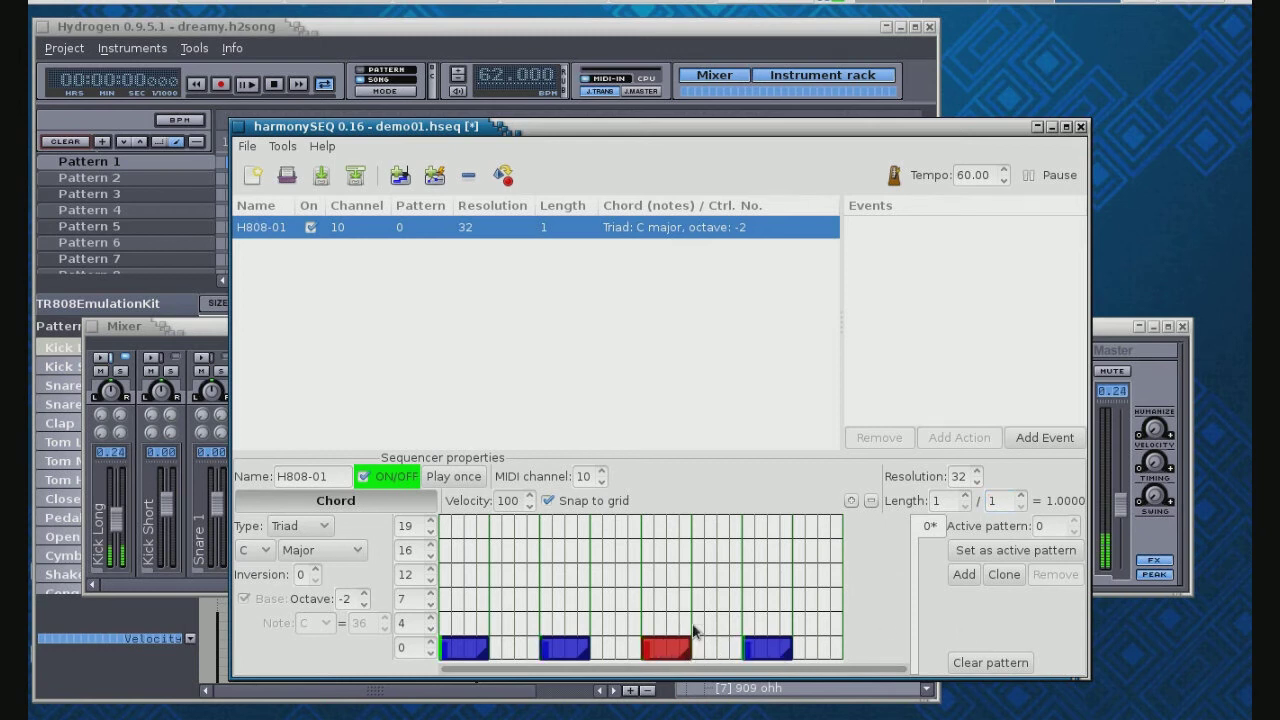
Lower the Clap volume to 0.74 in Hydrogen's mixer and add one-cell notes at cells 7, 15 and 23 of harmonySEQ's note 4 row
{"action": "left_click_drag", "start_coordinate": [635, 128], "coordinate": [745, 126]}
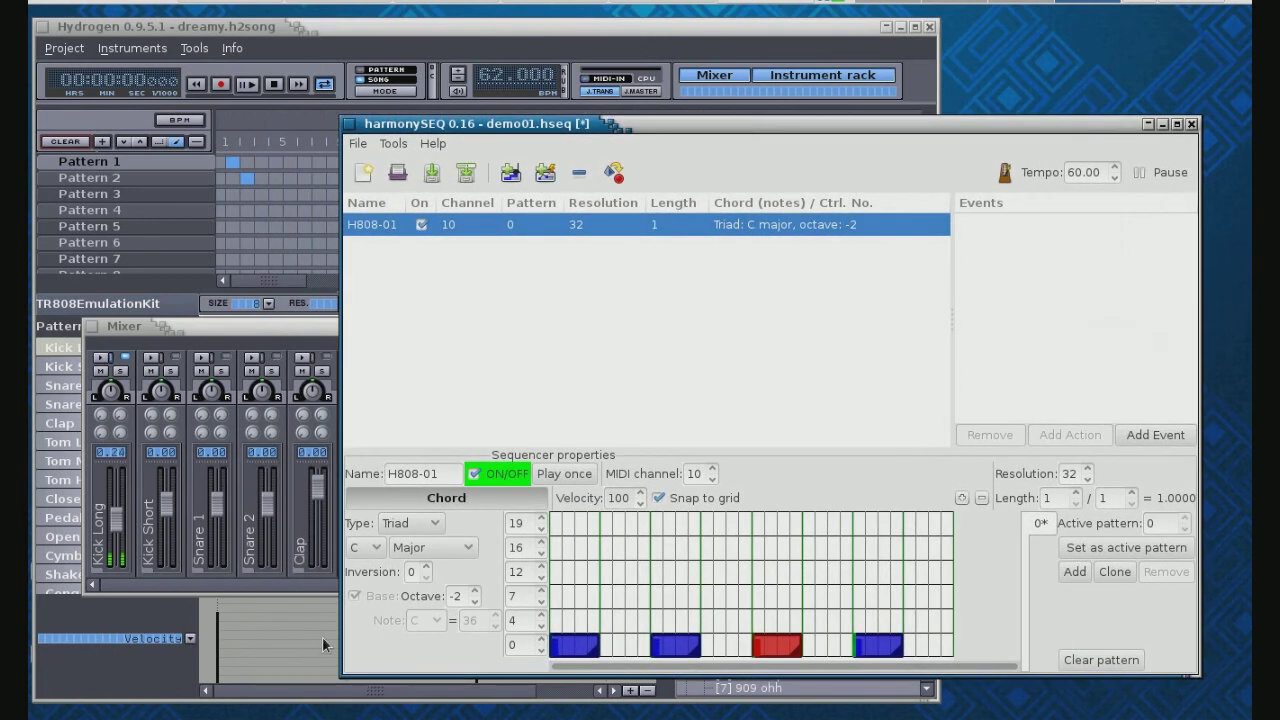
{"action": "left_click_drag", "start_coordinate": [318, 487], "coordinate": [318, 525]}
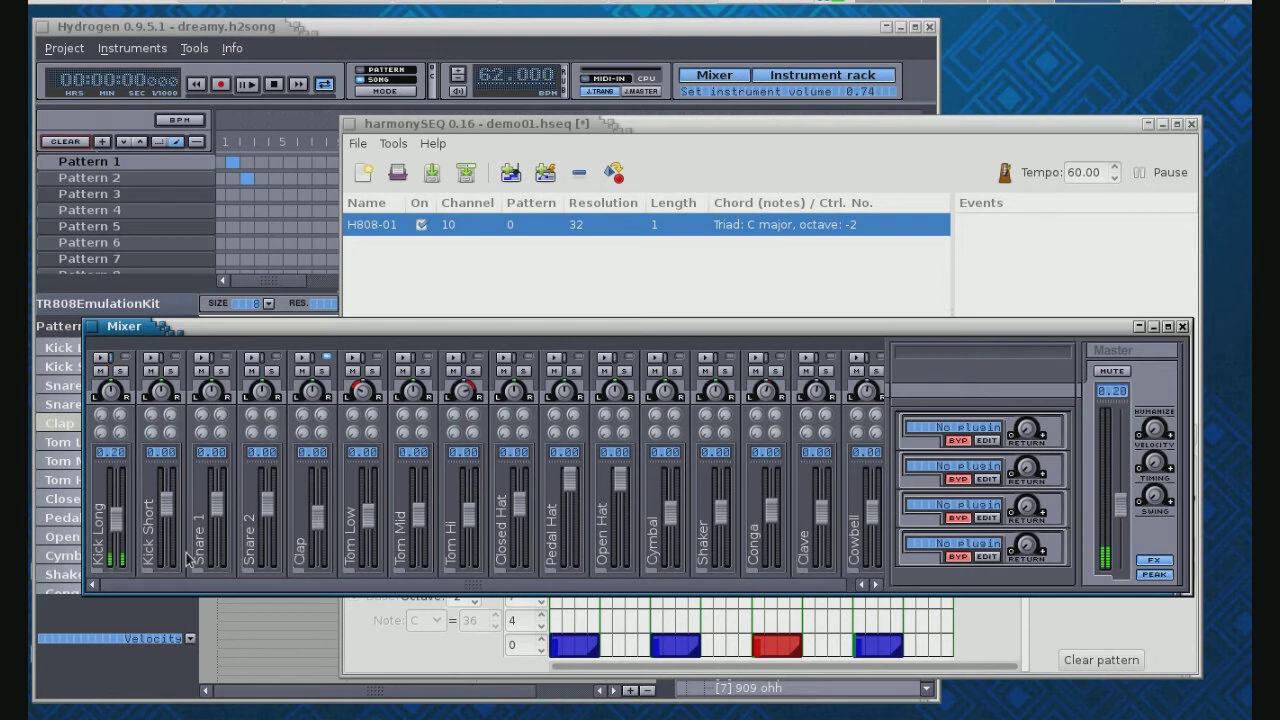
{"action": "left_click", "coordinate": [405, 664]}
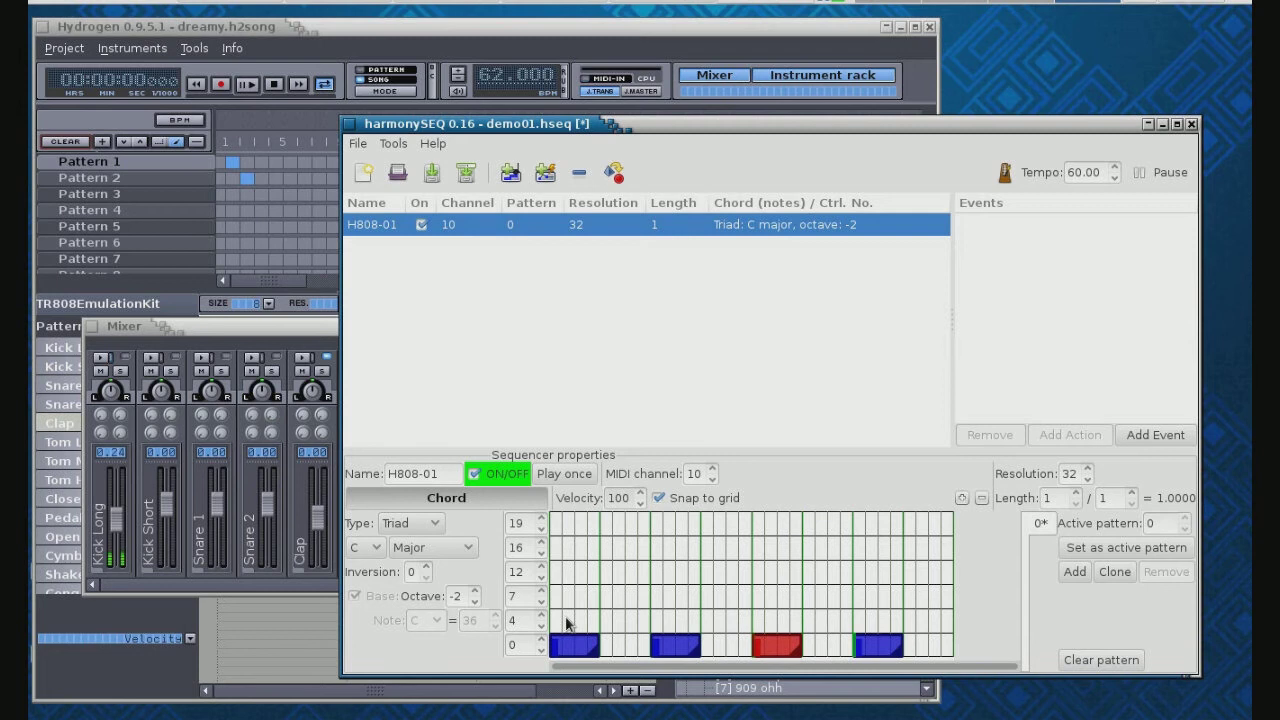
{"action": "left_click", "coordinate": [632, 626]}
{"action": "left_click", "coordinate": [732, 621]}
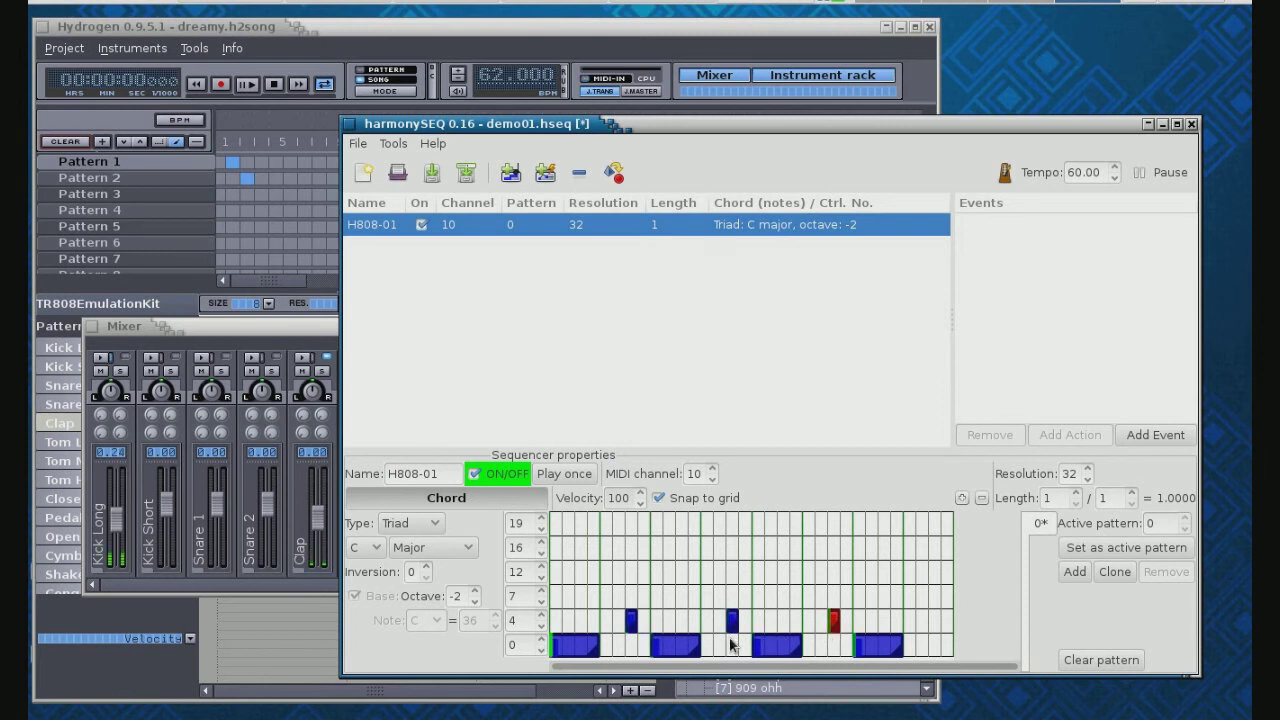
Lower the Pedal Hat and Open Hat volumes almost to minimum in Hydrogen's mixer
{"action": "left_click", "coordinate": [256, 330]}
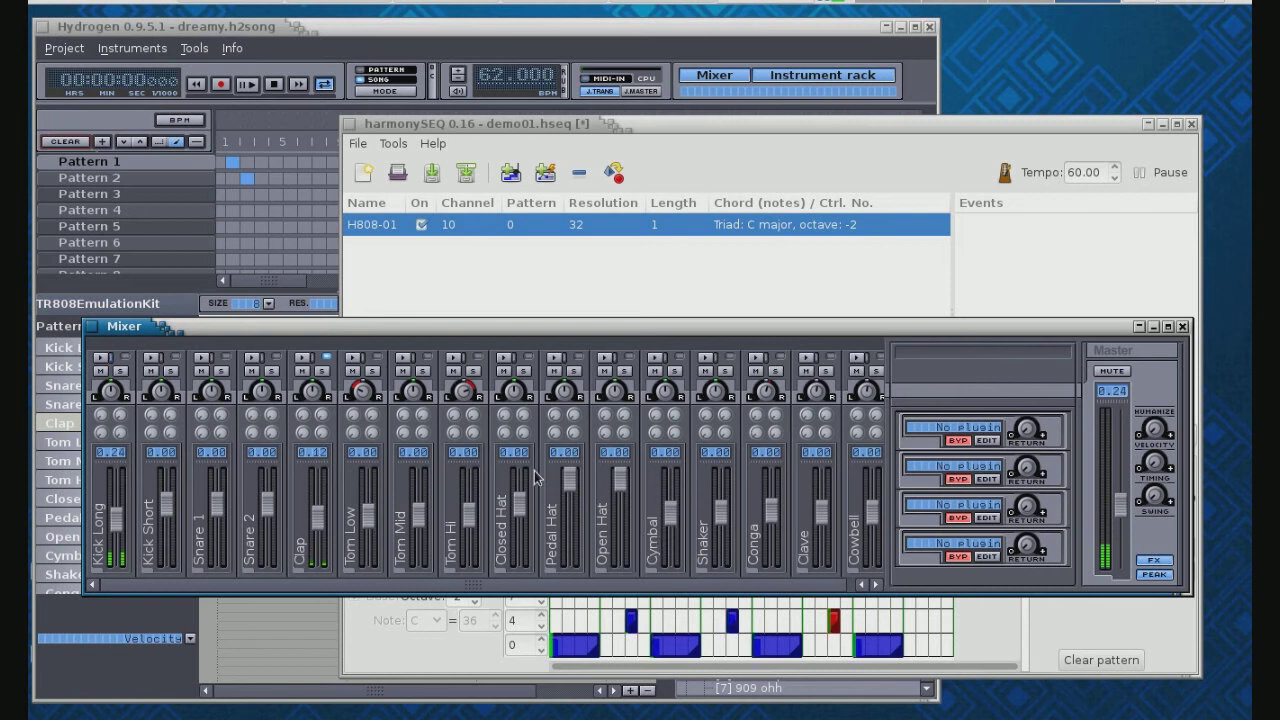
{"action": "left_click_drag", "start_coordinate": [567, 485], "coordinate": [570, 548]}
{"action": "left_click_drag", "start_coordinate": [620, 482], "coordinate": [655, 548]}
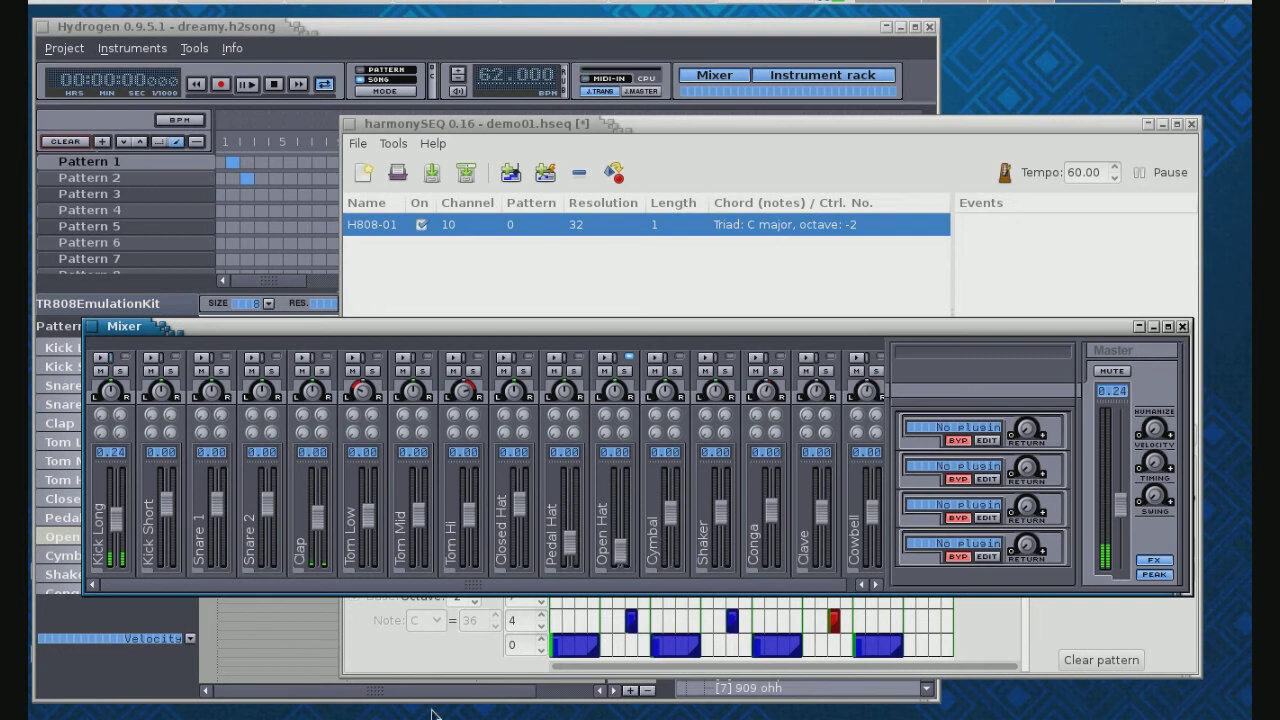
Switch back to harmonySEQ and change the H808-01 chord's third-lowest note to 11
{"action": "left_click", "coordinate": [432, 673]}
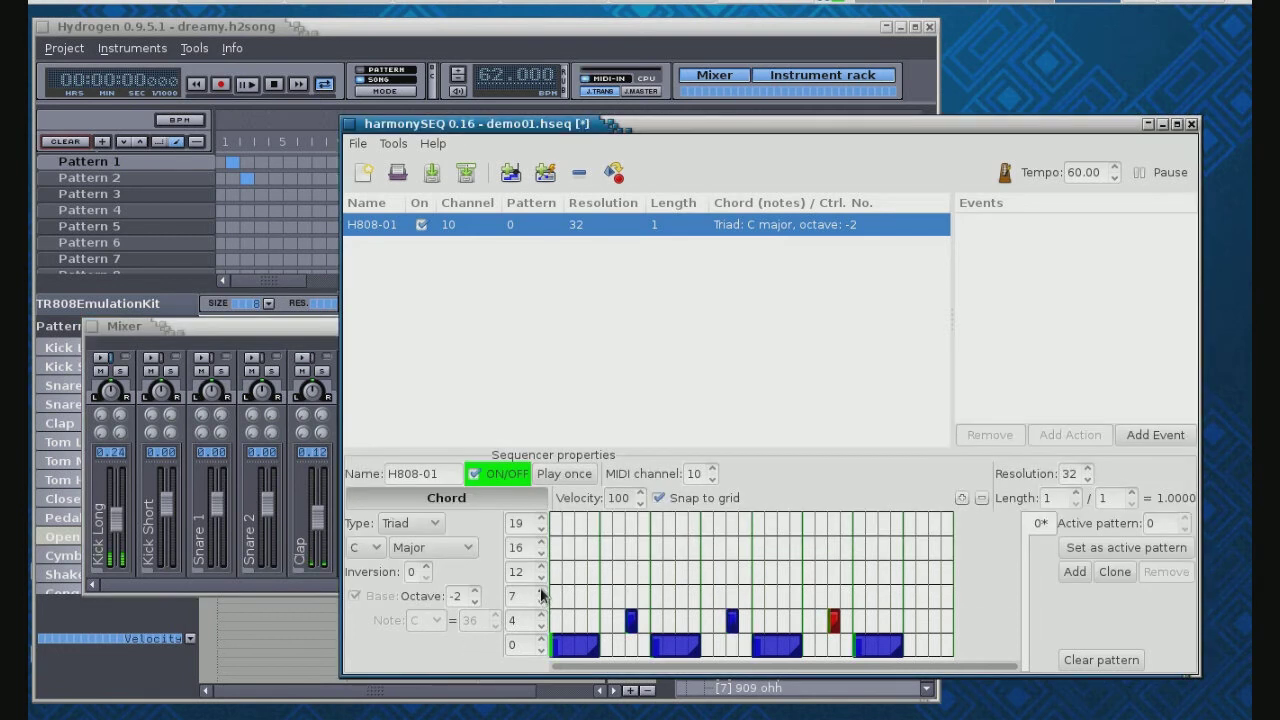
{"action": "left_click", "coordinate": [540, 594]}
{"action": "left_click", "coordinate": [540, 594]}
{"action": "left_click", "coordinate": [540, 594]}
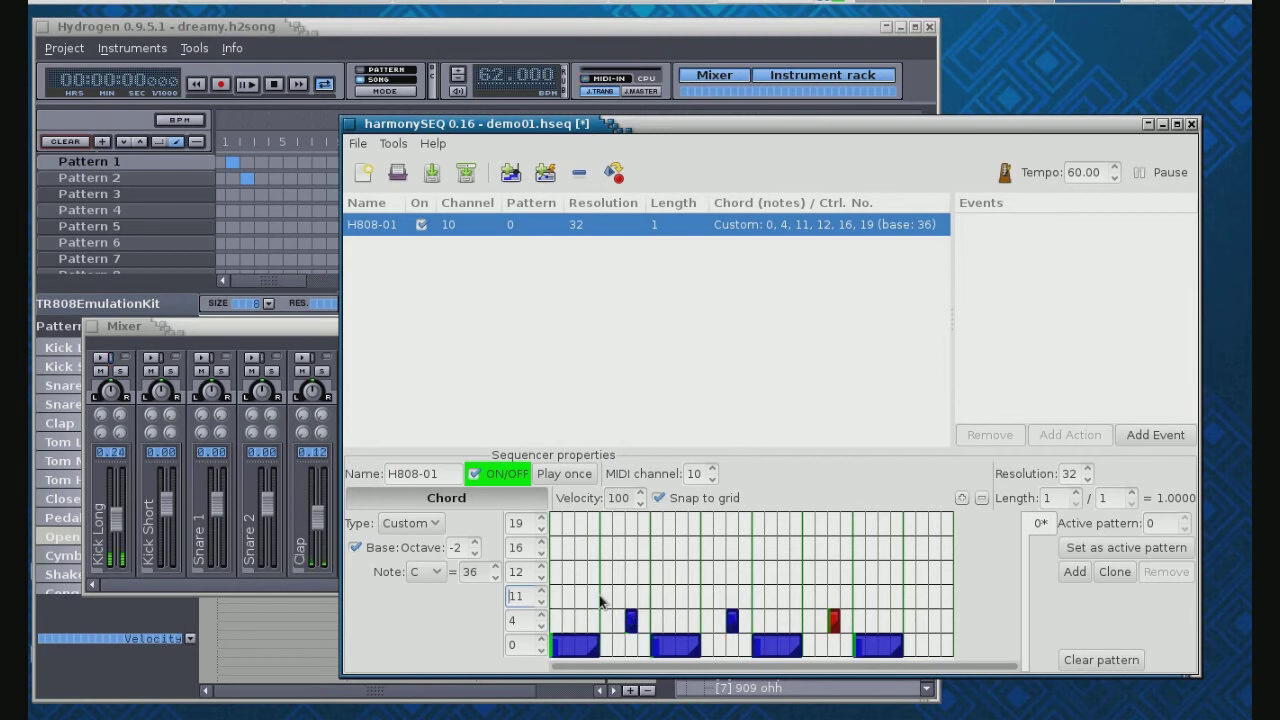
Add seven one-cell notes in the note 11 row, one every four cells from cell 1 to cell 25
{"action": "left_click", "coordinate": [555, 596]}
{"action": "left_click", "coordinate": [606, 596]}
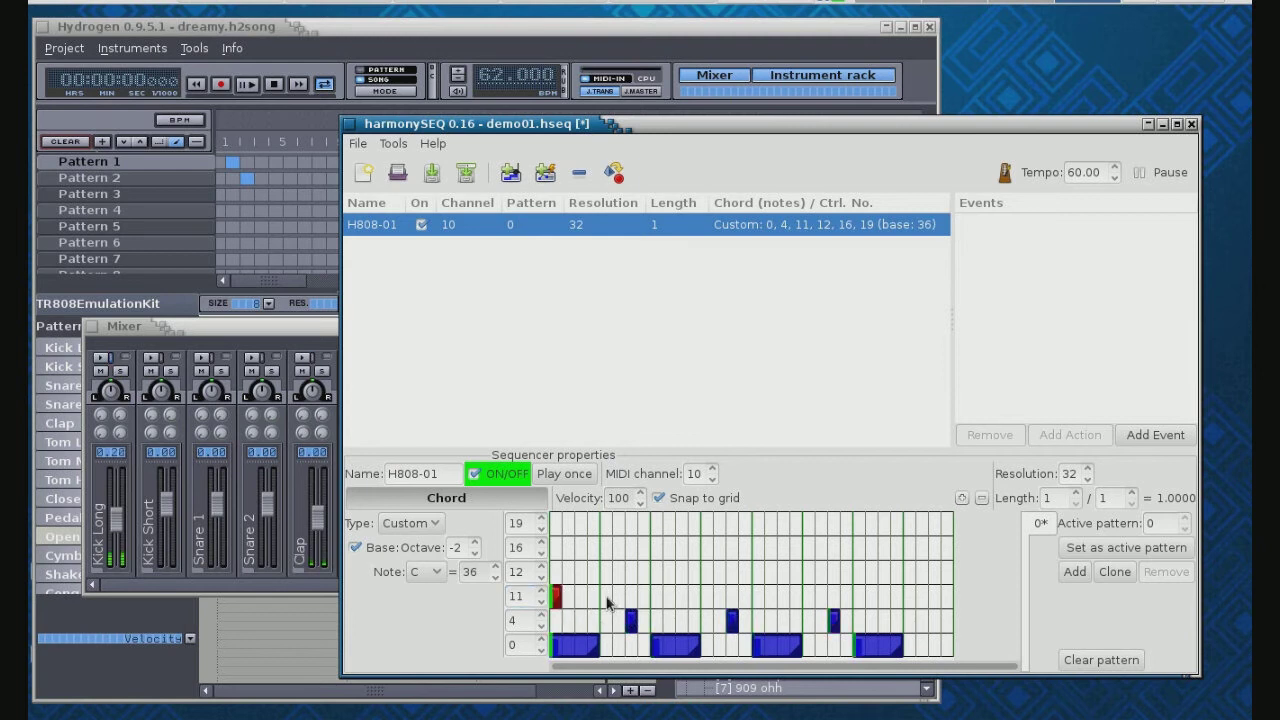
{"action": "left_click", "coordinate": [656, 596]}
{"action": "left_click", "coordinate": [707, 596]}
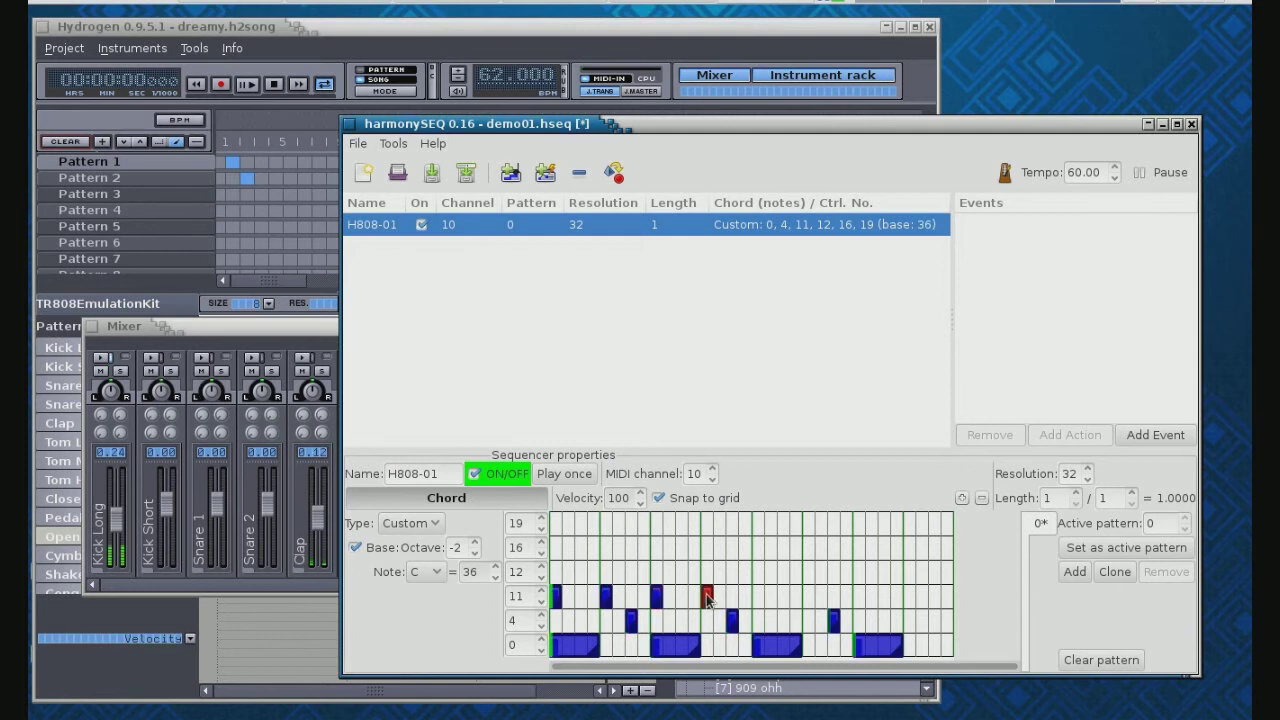
{"action": "left_click", "coordinate": [757, 596]}
{"action": "left_click", "coordinate": [808, 596]}
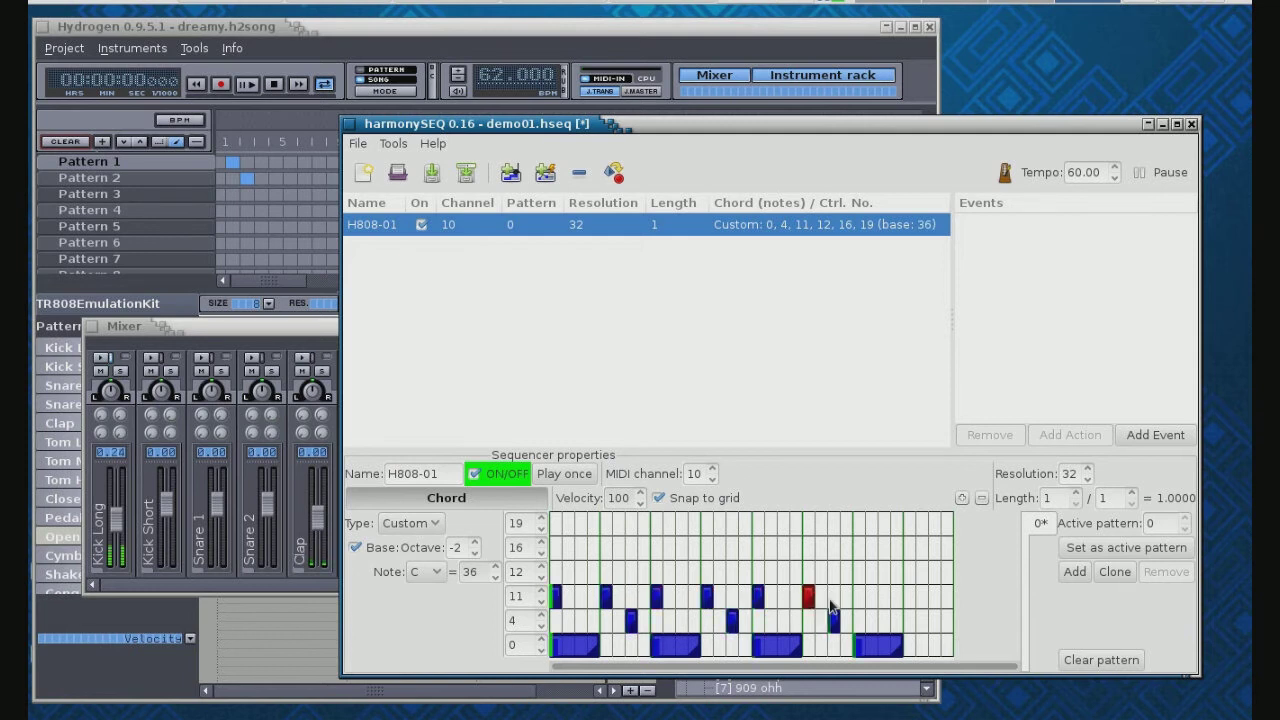
{"action": "left_click", "coordinate": [859, 596]}
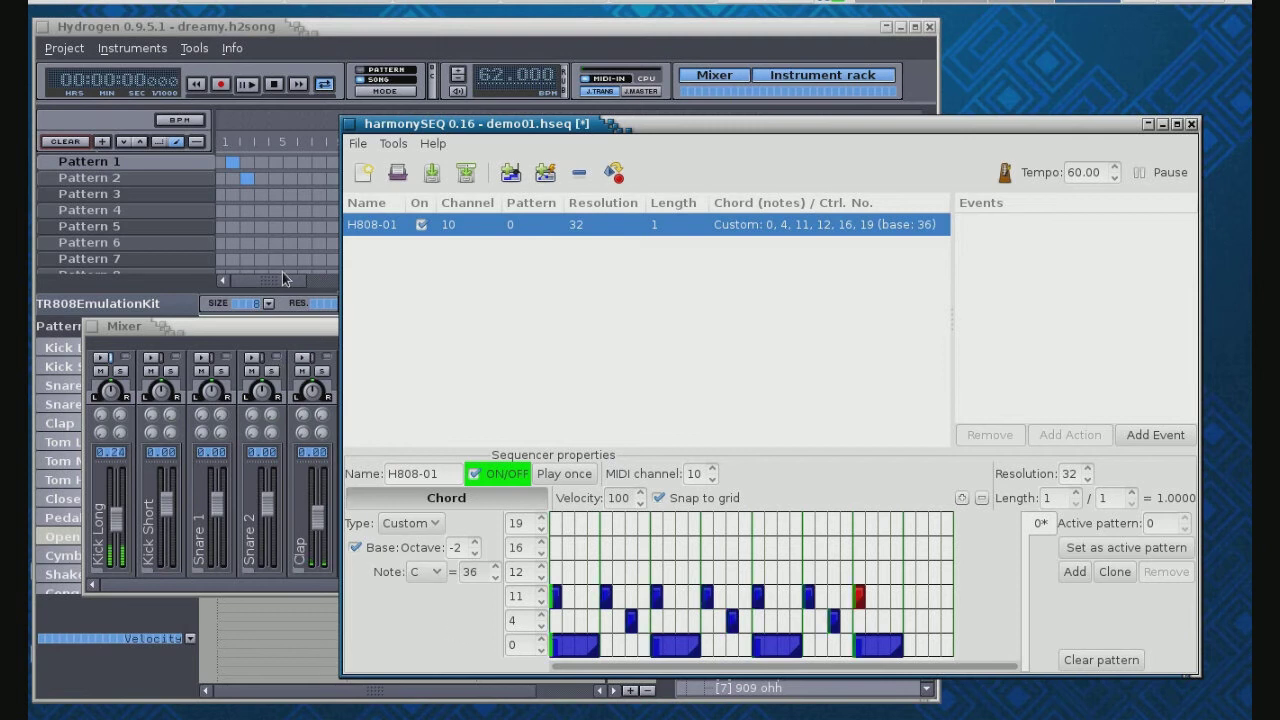
Rebalance Hydrogen's mixer: raise Cymbal to 1.49, lower Clap to 0.47, lower Kick Long slightly below 0.63 and raise the master volume
{"action": "left_click", "coordinate": [298, 337]}
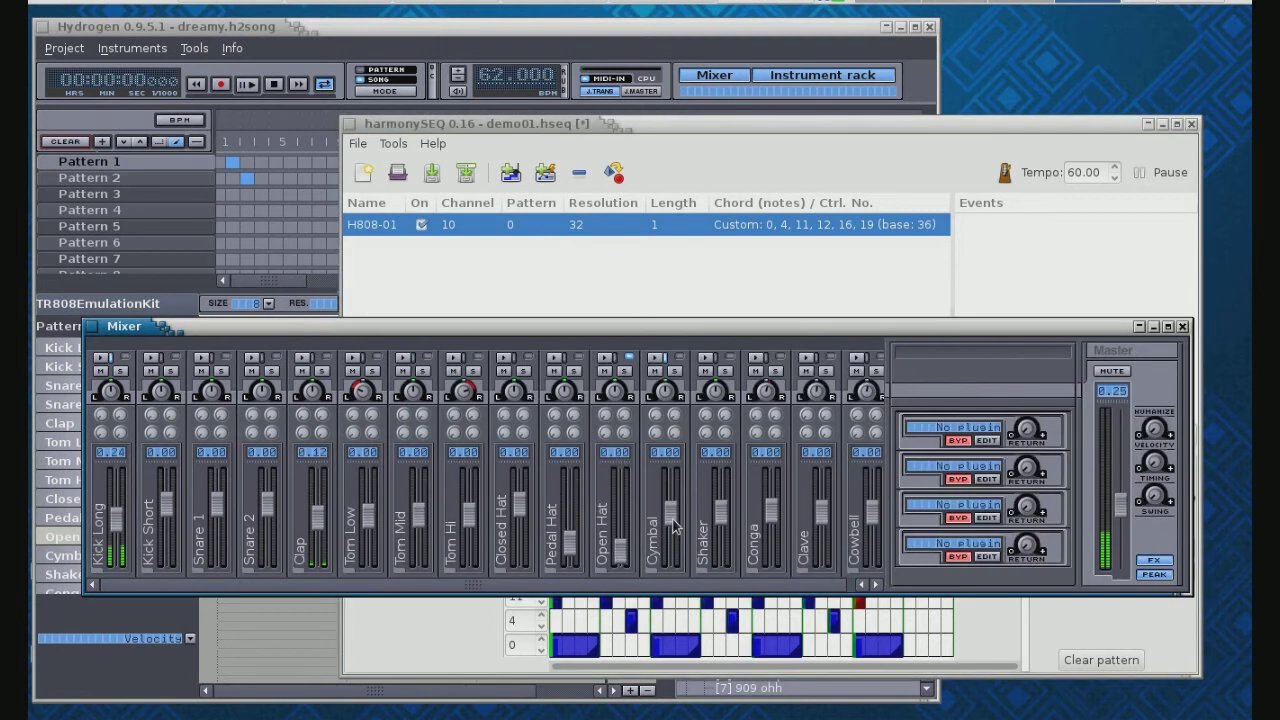
{"action": "left_click_drag", "start_coordinate": [676, 524], "coordinate": [676, 474]}
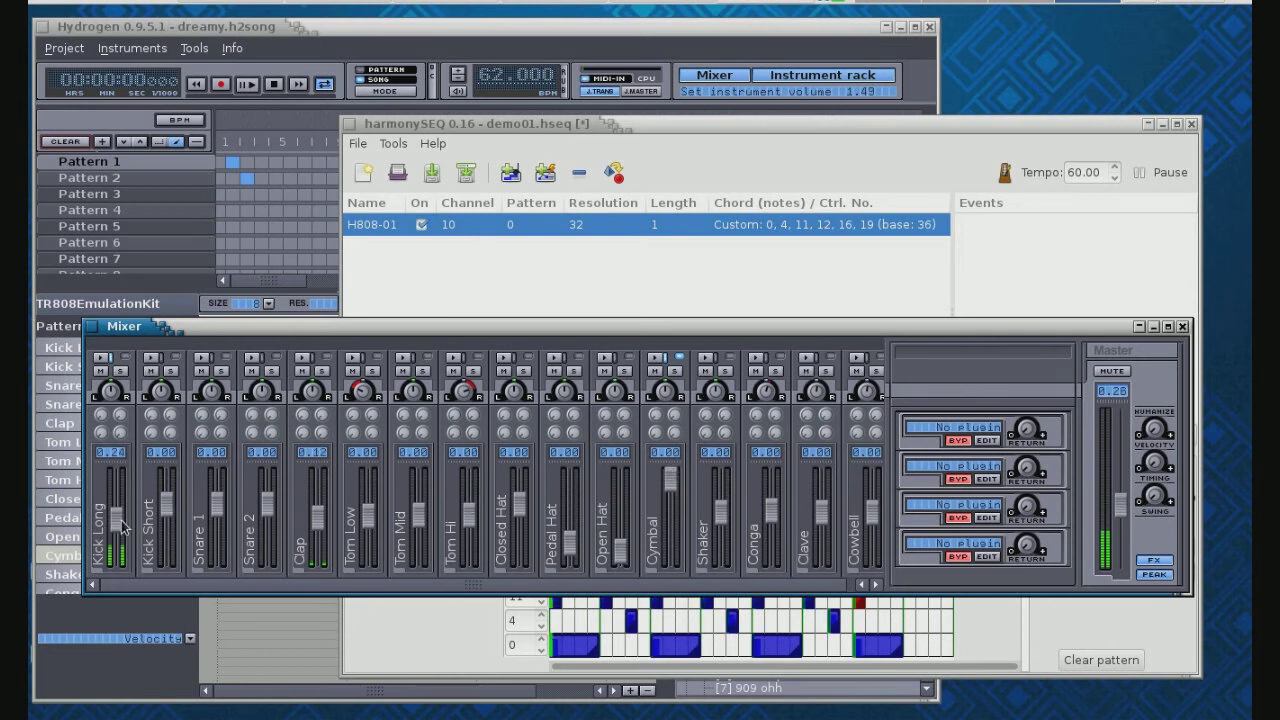
{"action": "left_click_drag", "start_coordinate": [116, 528], "coordinate": [116, 534]}
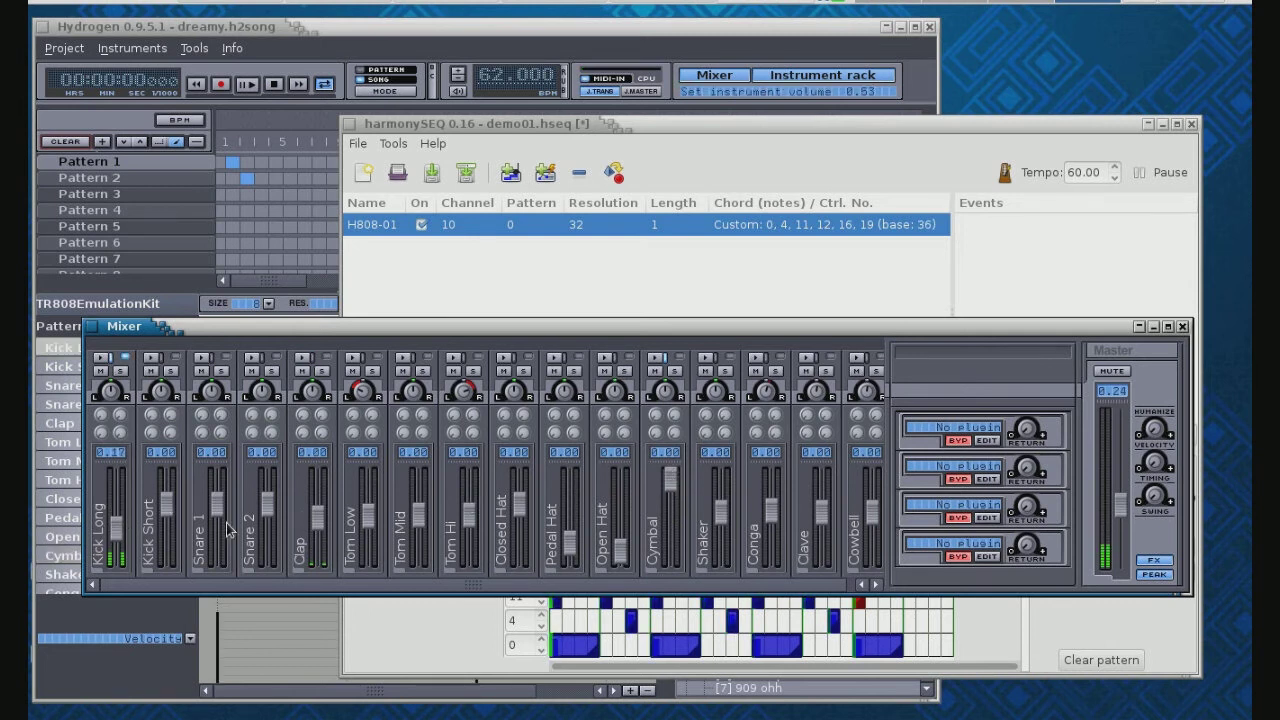
{"action": "left_click_drag", "start_coordinate": [319, 522], "coordinate": [318, 537]}
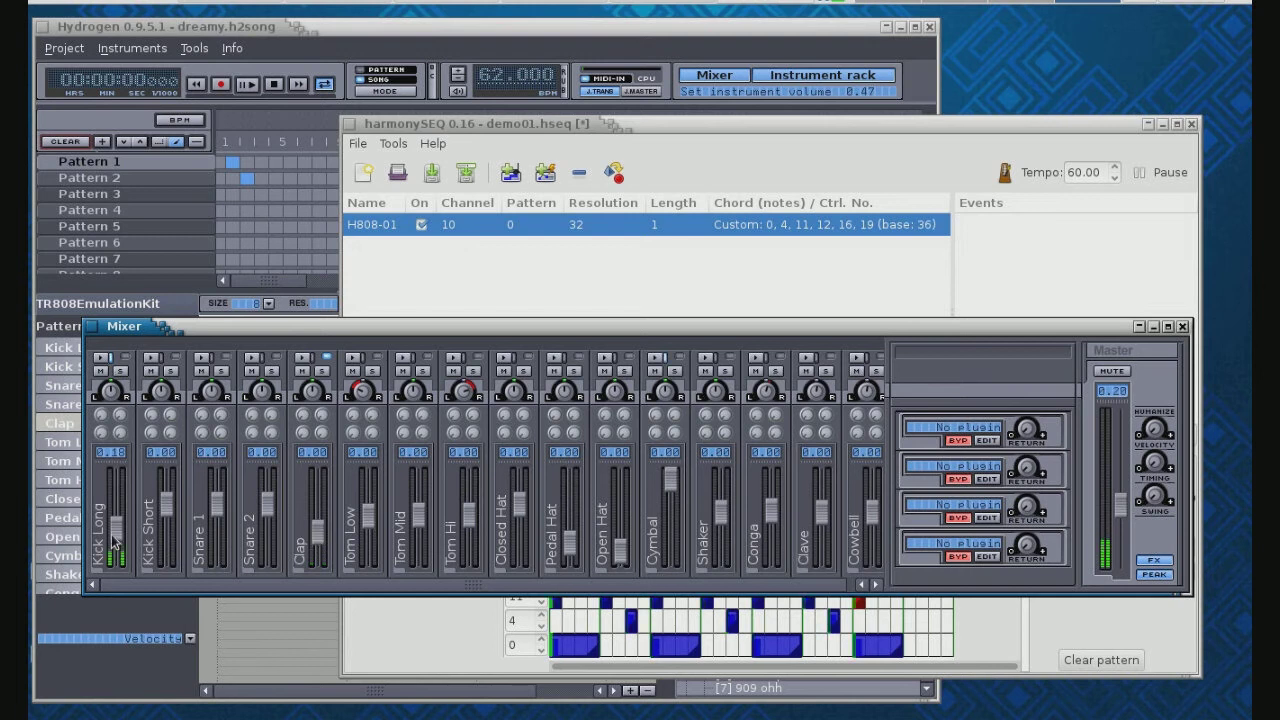
{"action": "left_click_drag", "start_coordinate": [114, 536], "coordinate": [112, 542]}
{"action": "left_click_drag", "start_coordinate": [1120, 520], "coordinate": [1124, 490]}
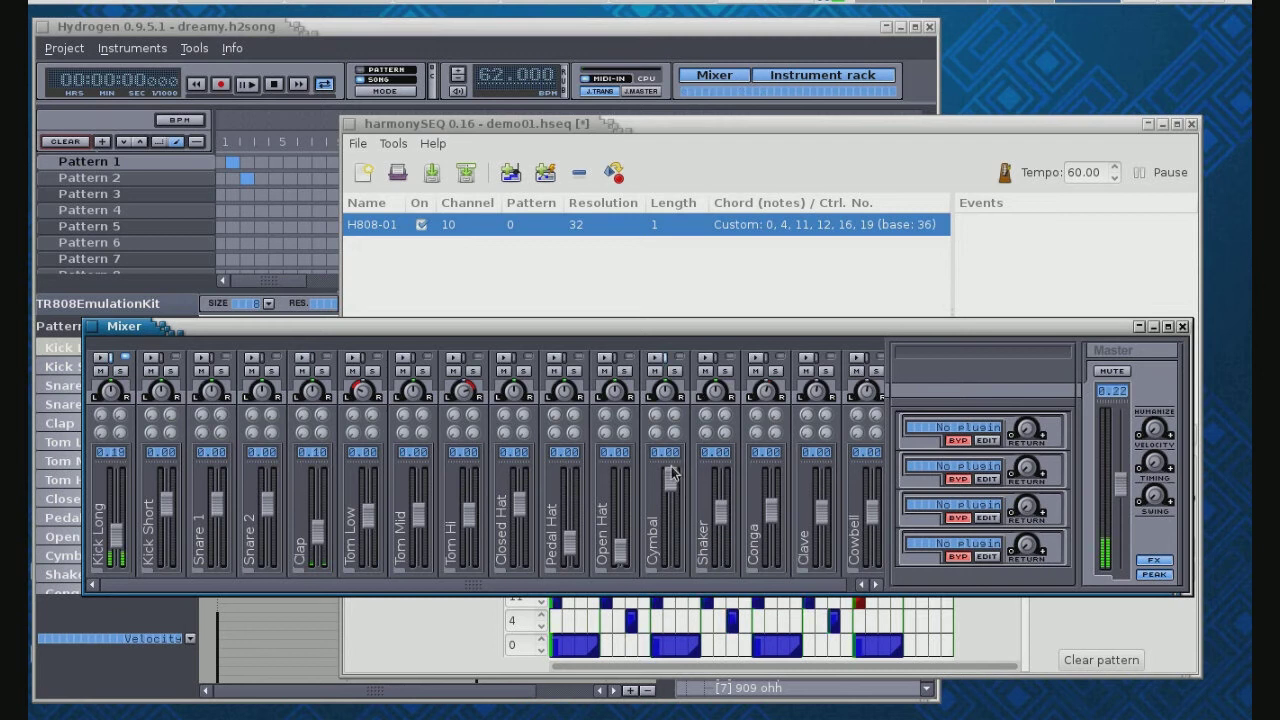
Switch back to harmonySEQ, add a new note sequencer and name it H808-02
{"action": "left_click", "coordinate": [714, 172]}
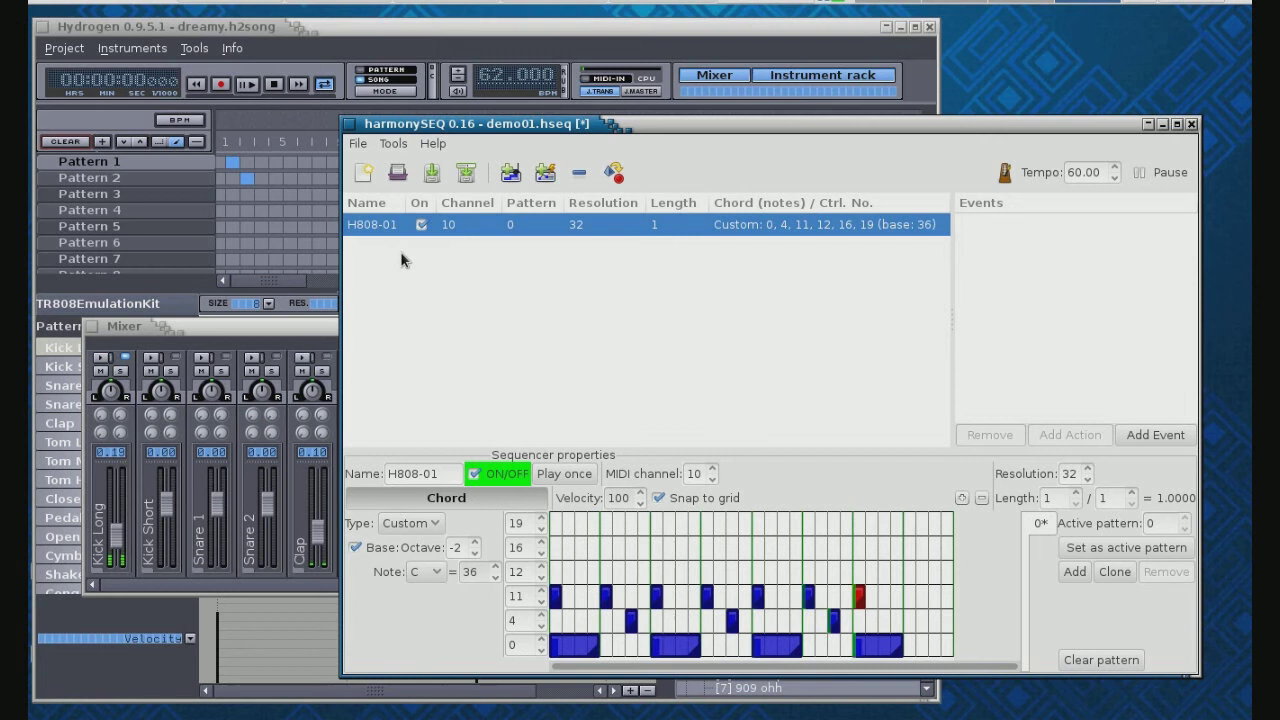
{"action": "left_click", "coordinate": [512, 175]}
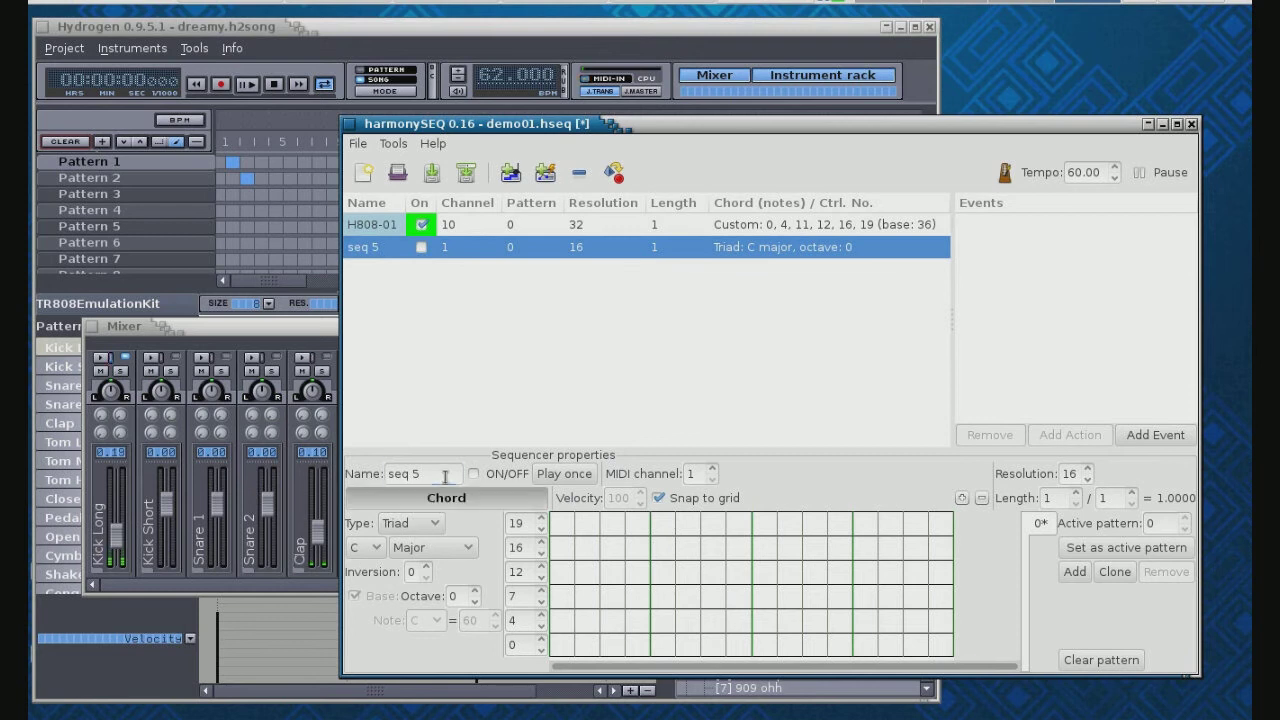
{"action": "left_click_drag", "start_coordinate": [445, 477], "coordinate": [311, 479]}
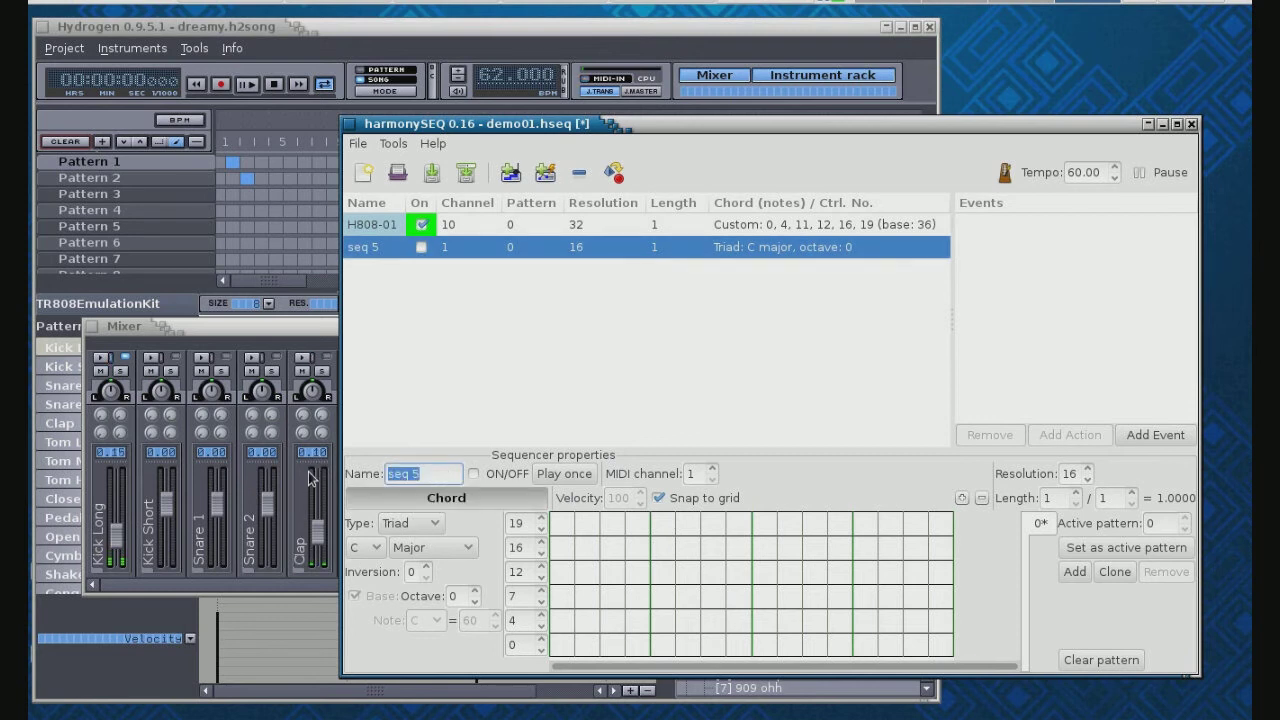
{"action": "type", "text": "H"}
{"action": "key", "text": "BackSpace"}
{"action": "key", "text": "BackSpace"}
{"action": "type", "text": "08-02"}
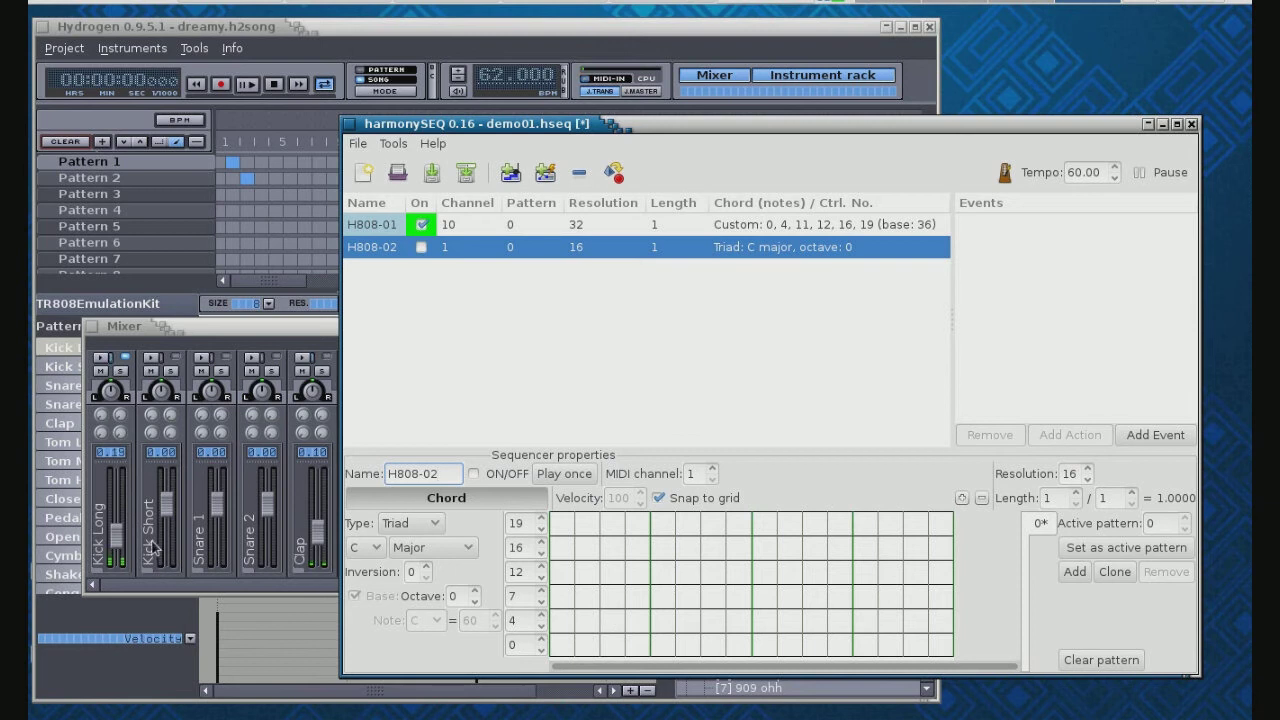
Set the H808-02 chord's lowest note to 1 and add one-cell notes in its row at cells 1, 5, 9 and 13
{"action": "left_click", "coordinate": [541, 640]}
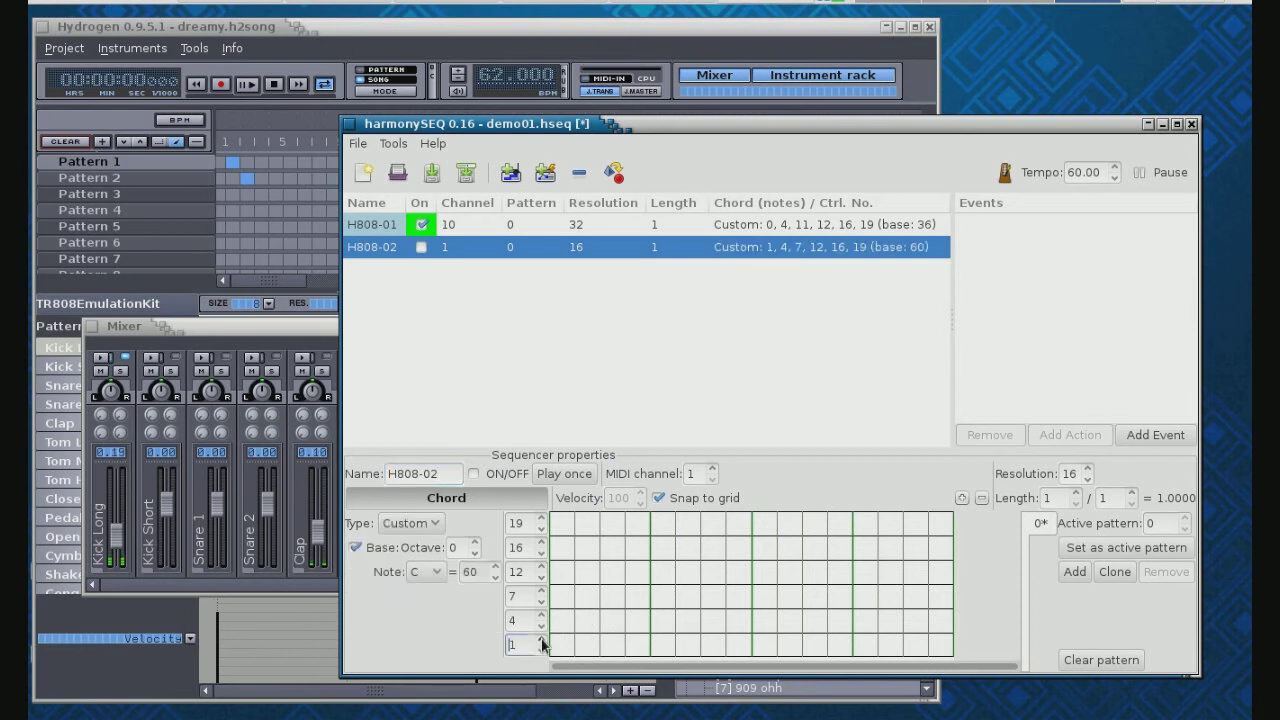
{"action": "left_click", "coordinate": [562, 648]}
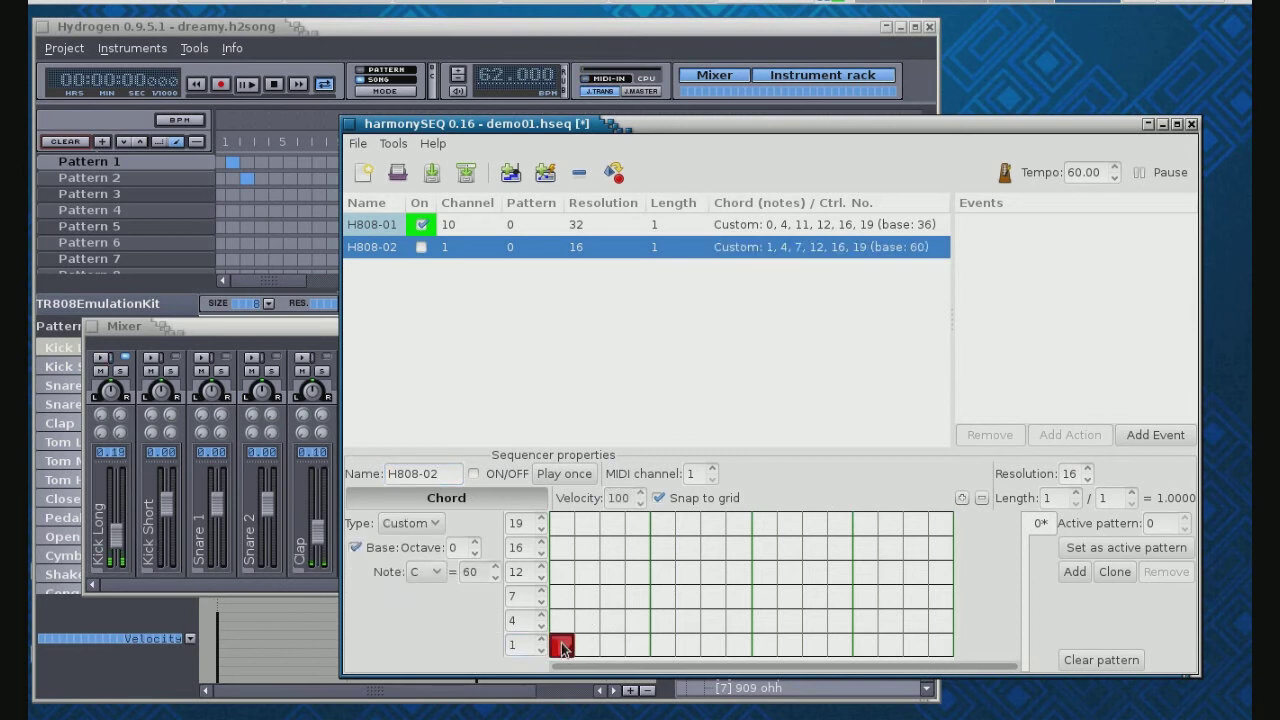
{"action": "left_click", "coordinate": [658, 645]}
{"action": "left_click", "coordinate": [763, 646]}
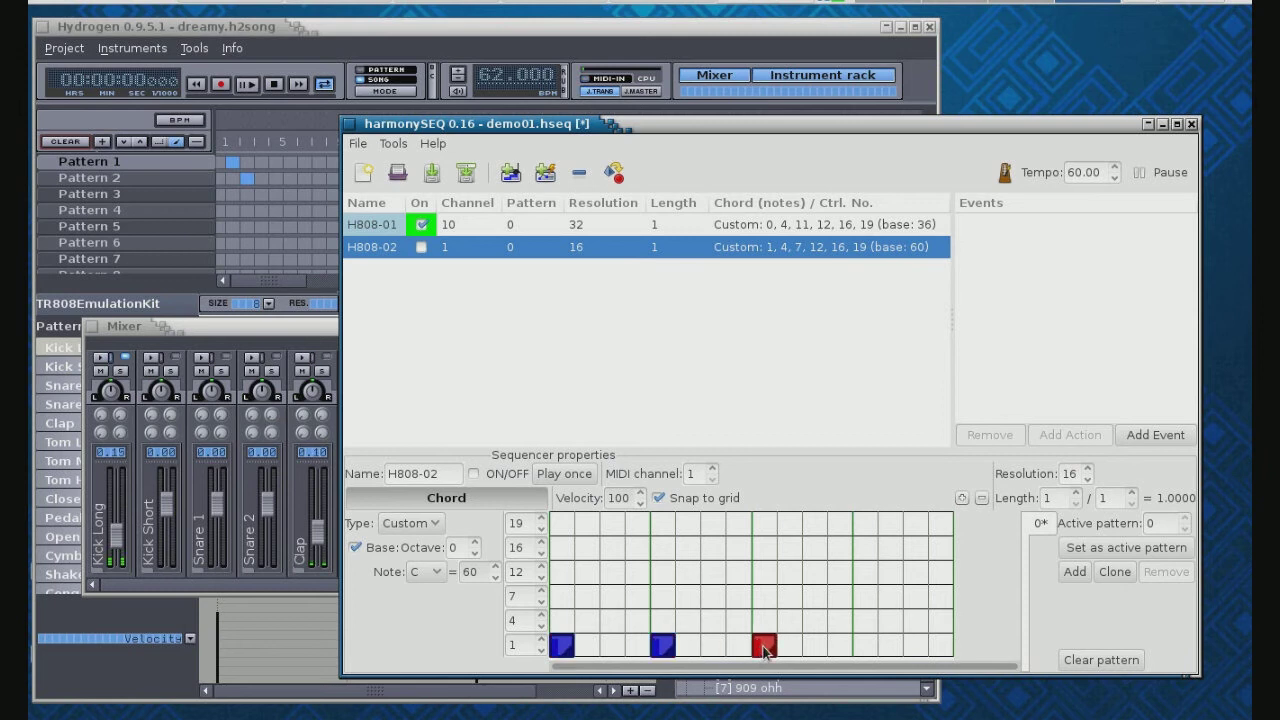
{"action": "left_click", "coordinate": [865, 646]}
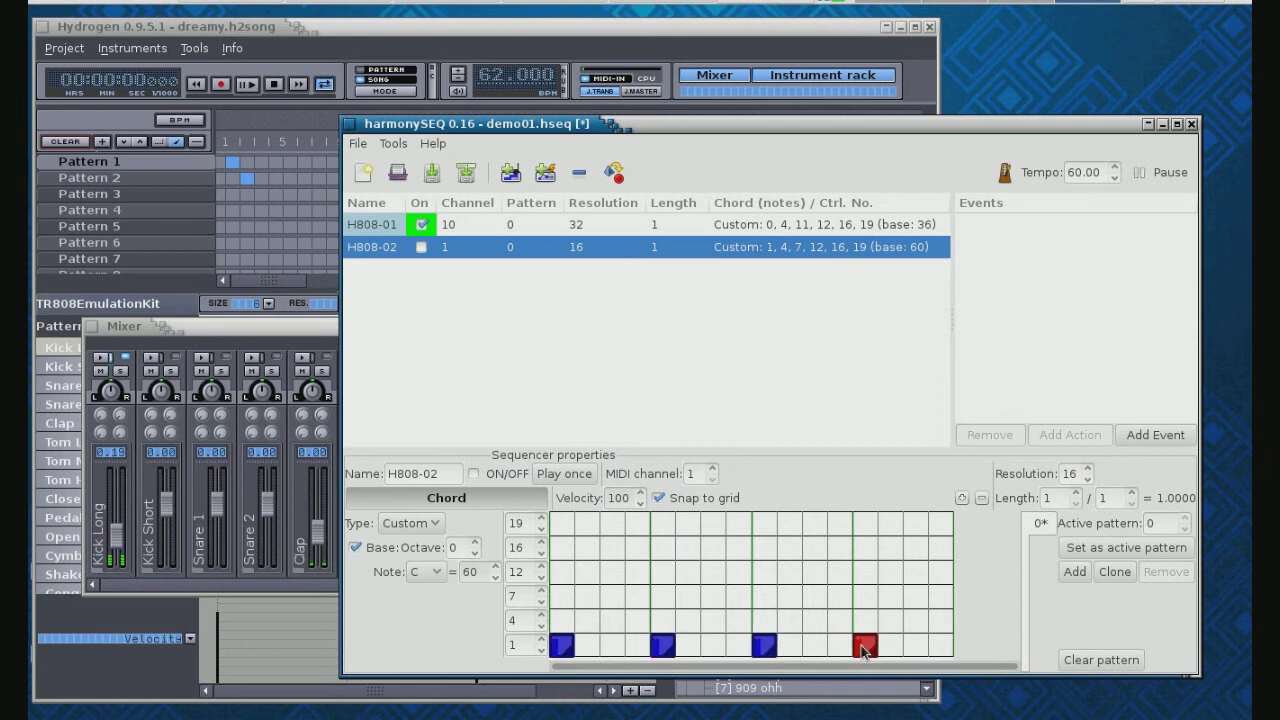
Put H808-02 on MIDI channel 10, turn it on and set its octave to -2
{"action": "left_click", "coordinate": [712, 469]}
{"action": "left_click", "coordinate": [421, 248]}
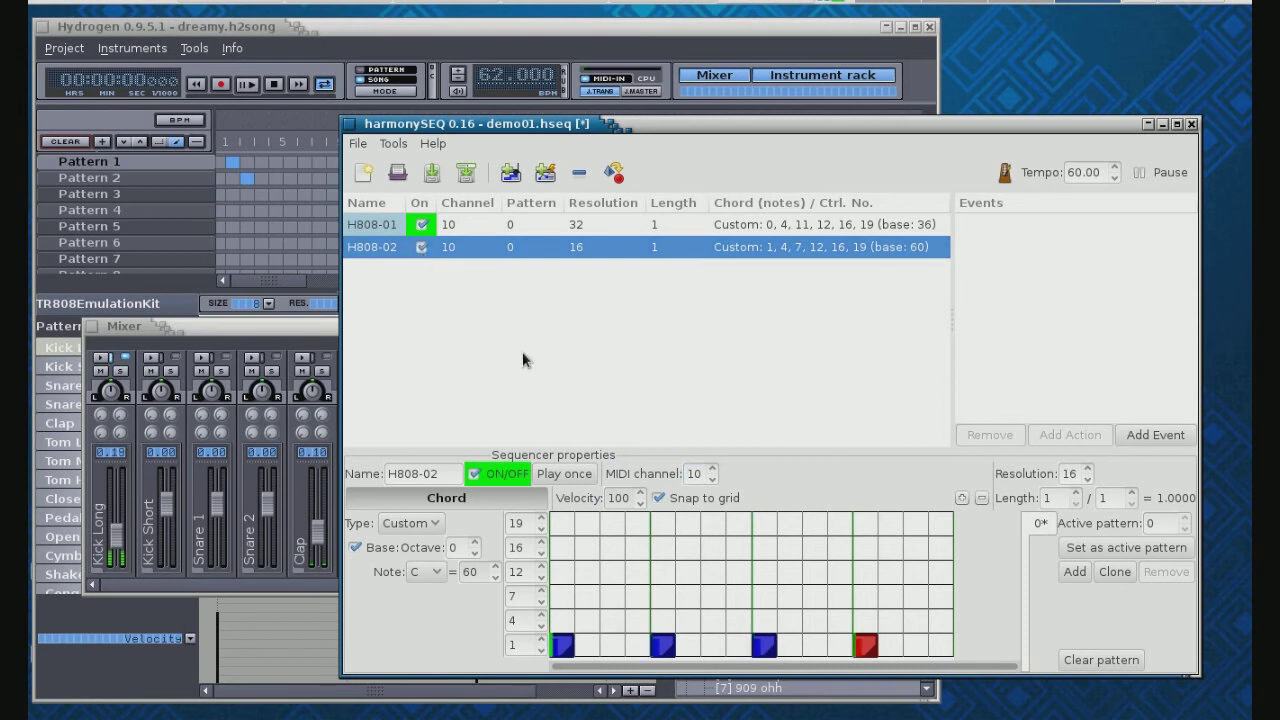
{"action": "left_click", "coordinate": [474, 552]}
{"action": "left_click", "coordinate": [474, 552]}
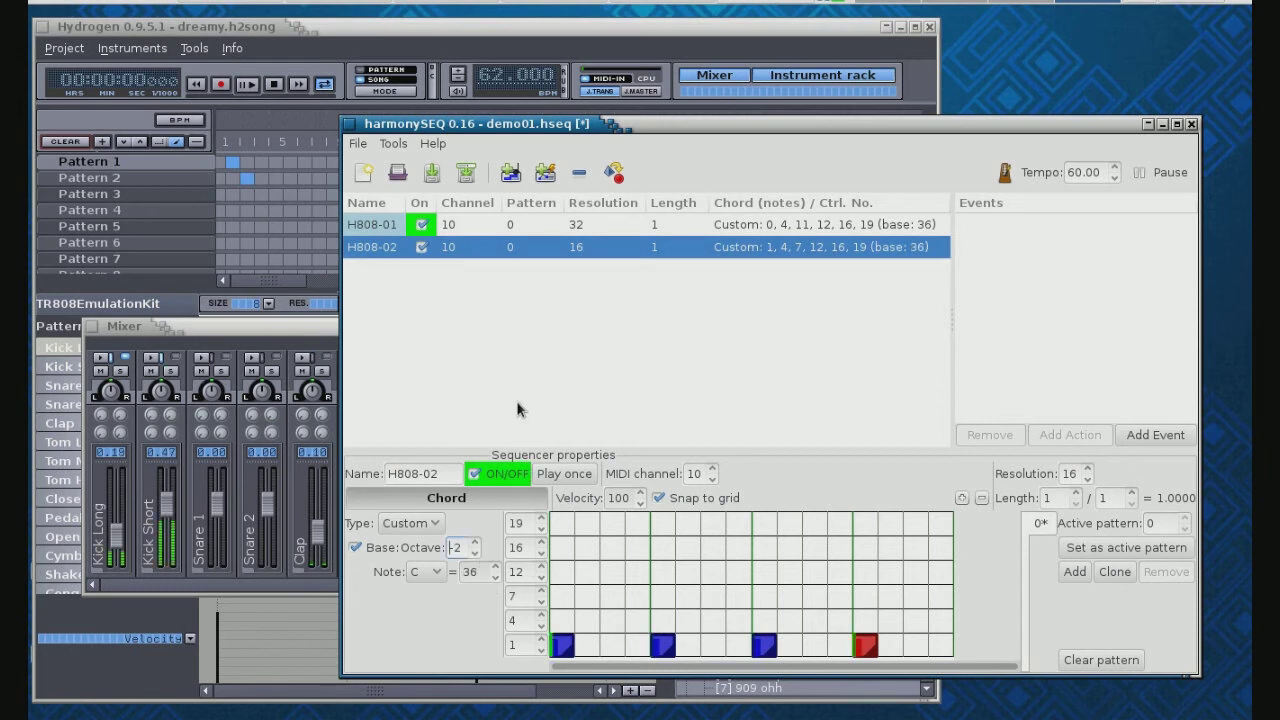
Toggle the H808-02 sequencer off and on several times, leaving it turned off
{"action": "left_click", "coordinate": [421, 248]}
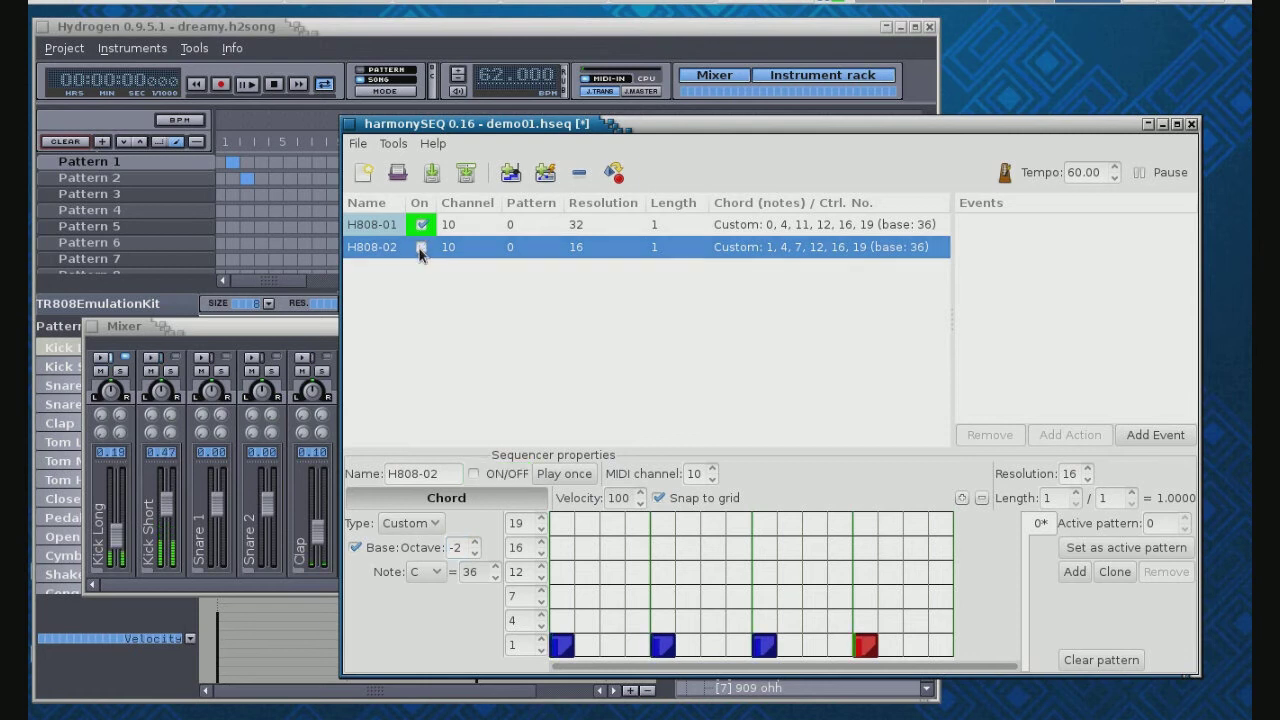
{"action": "left_click", "coordinate": [421, 248]}
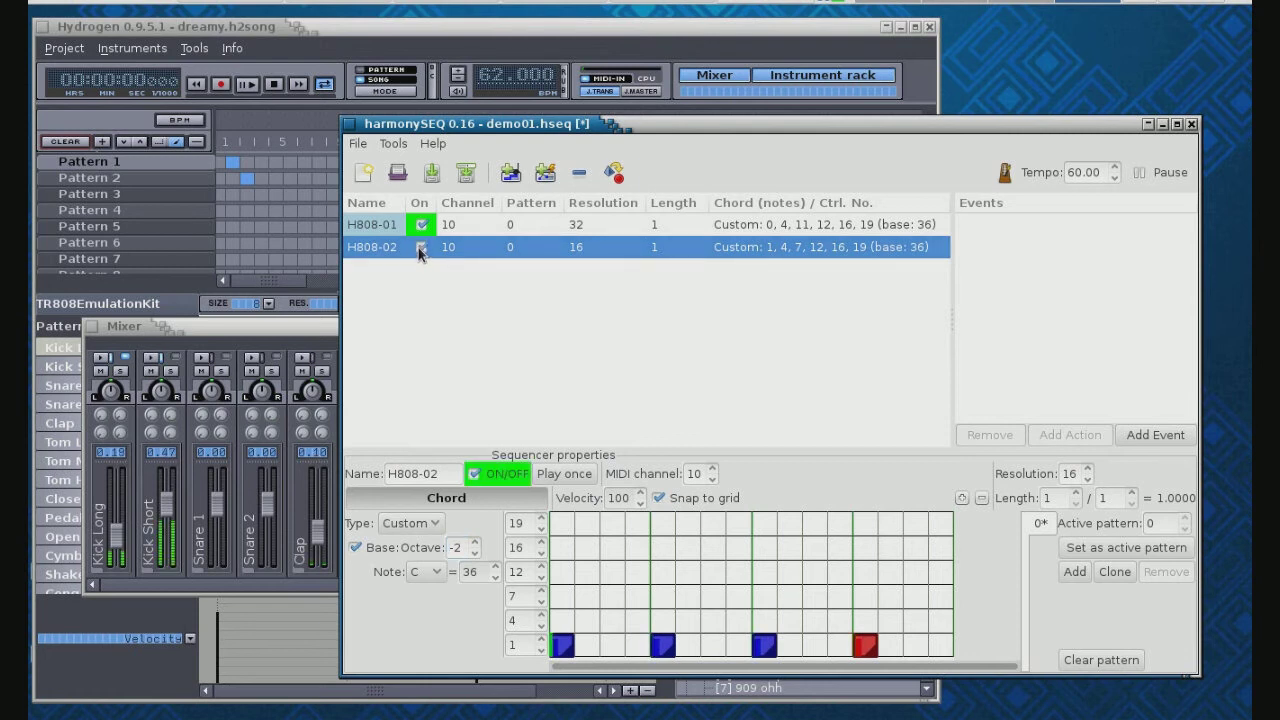
{"action": "left_click", "coordinate": [421, 248]}
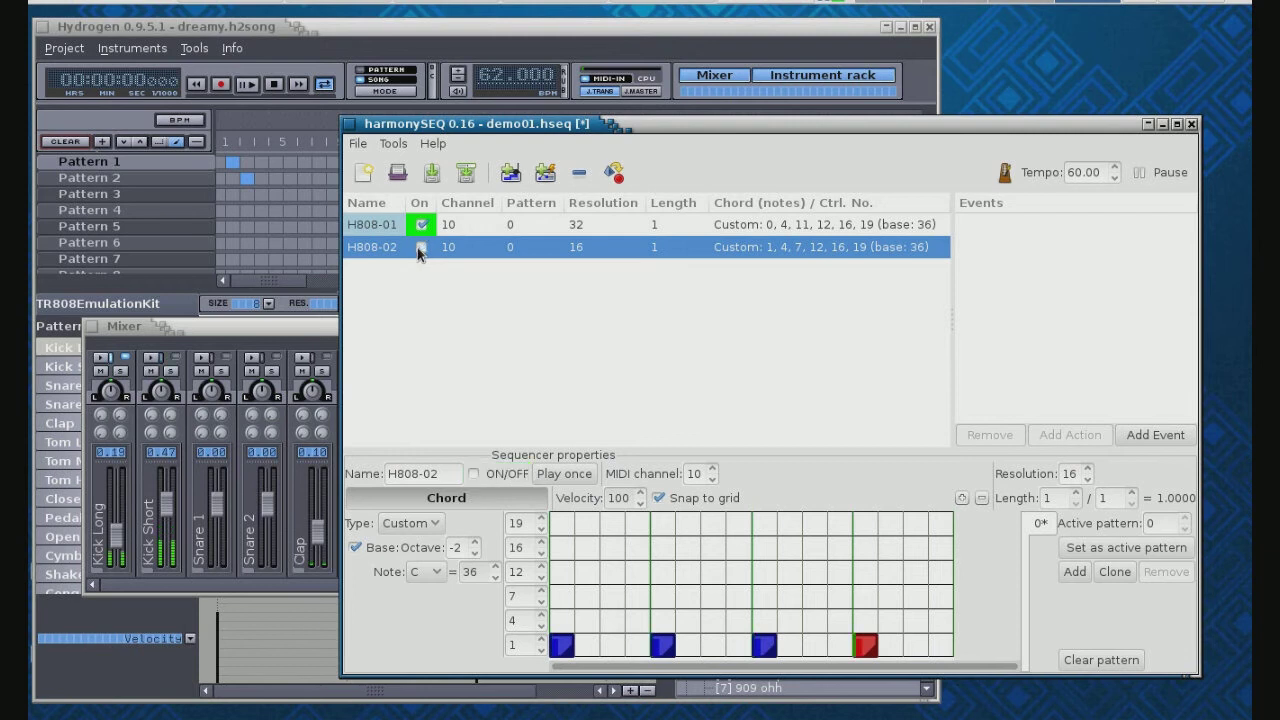
{"action": "left_click", "coordinate": [421, 248]}
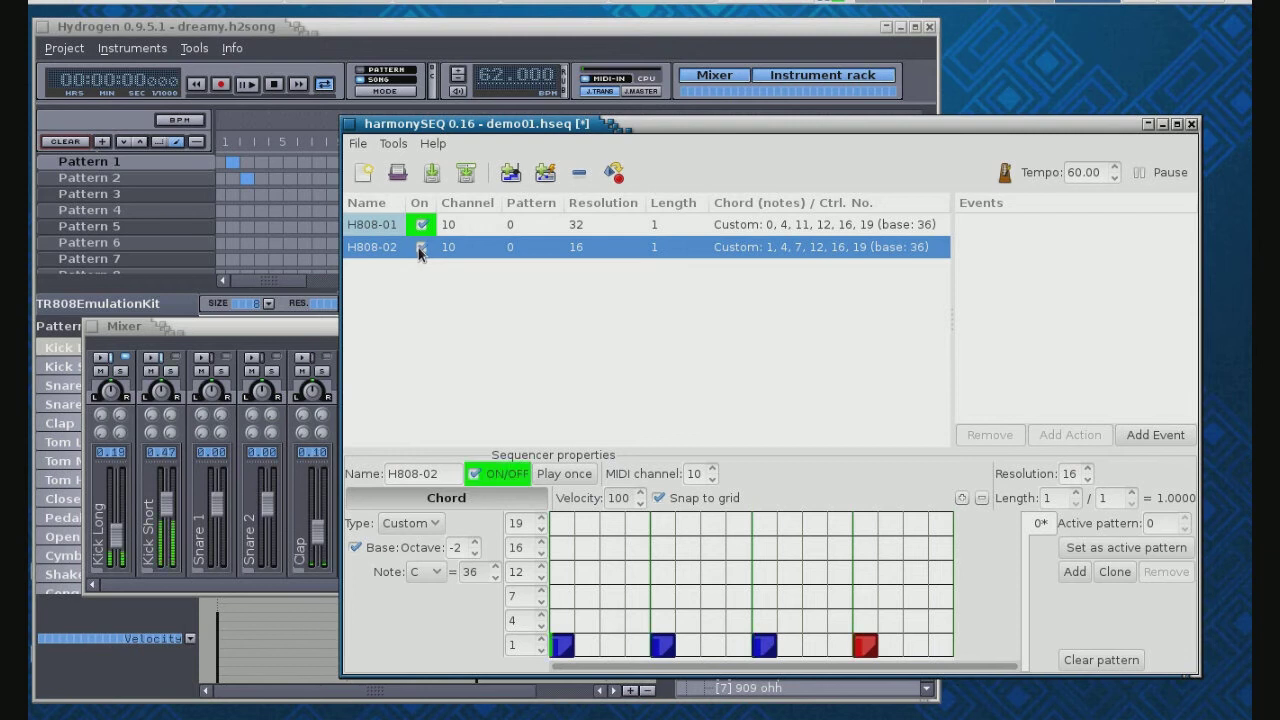
{"action": "left_click", "coordinate": [420, 247]}
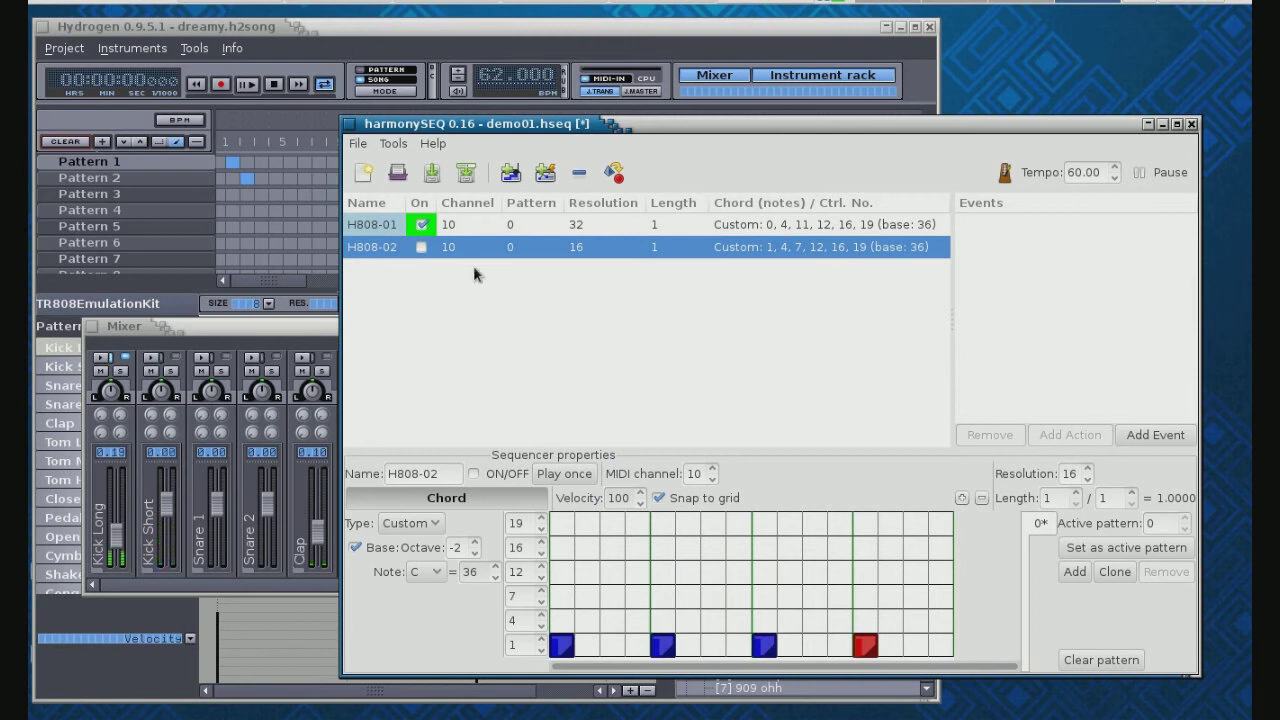
Select the H808-01 sequencer and clone its pattern 0
{"action": "left_click", "coordinate": [481, 228]}
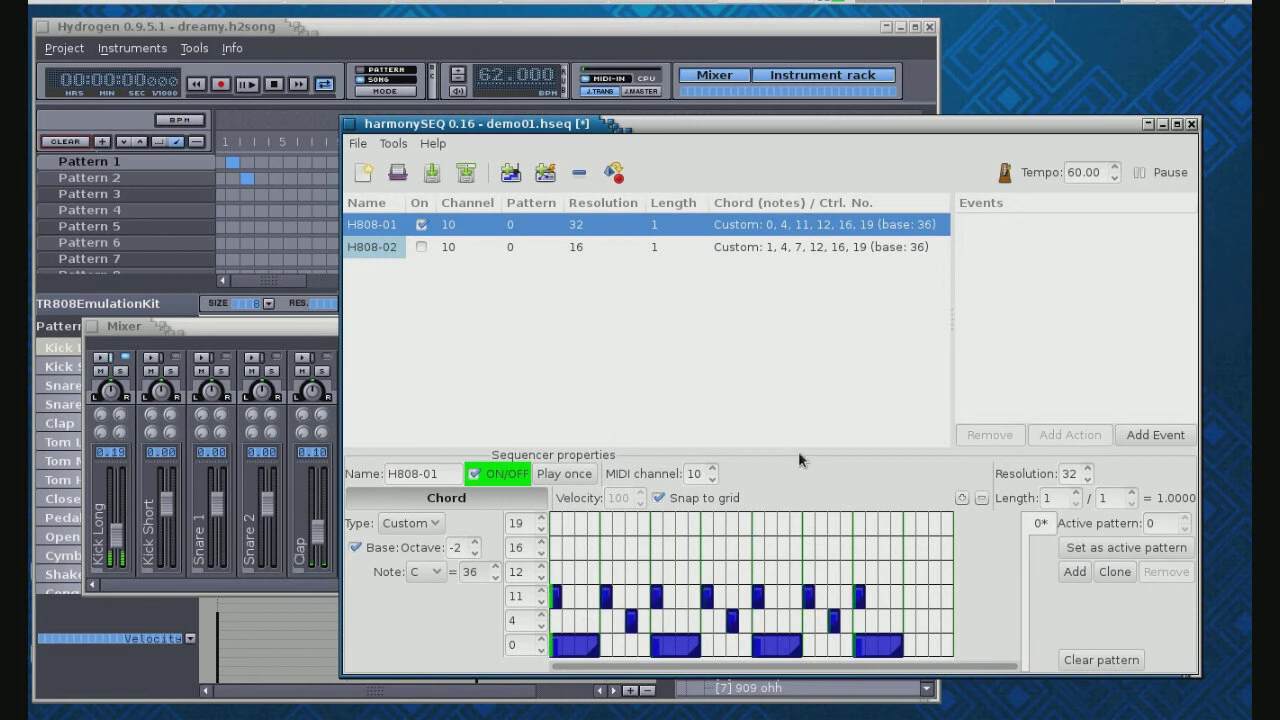
{"action": "left_click", "coordinate": [1110, 574]}
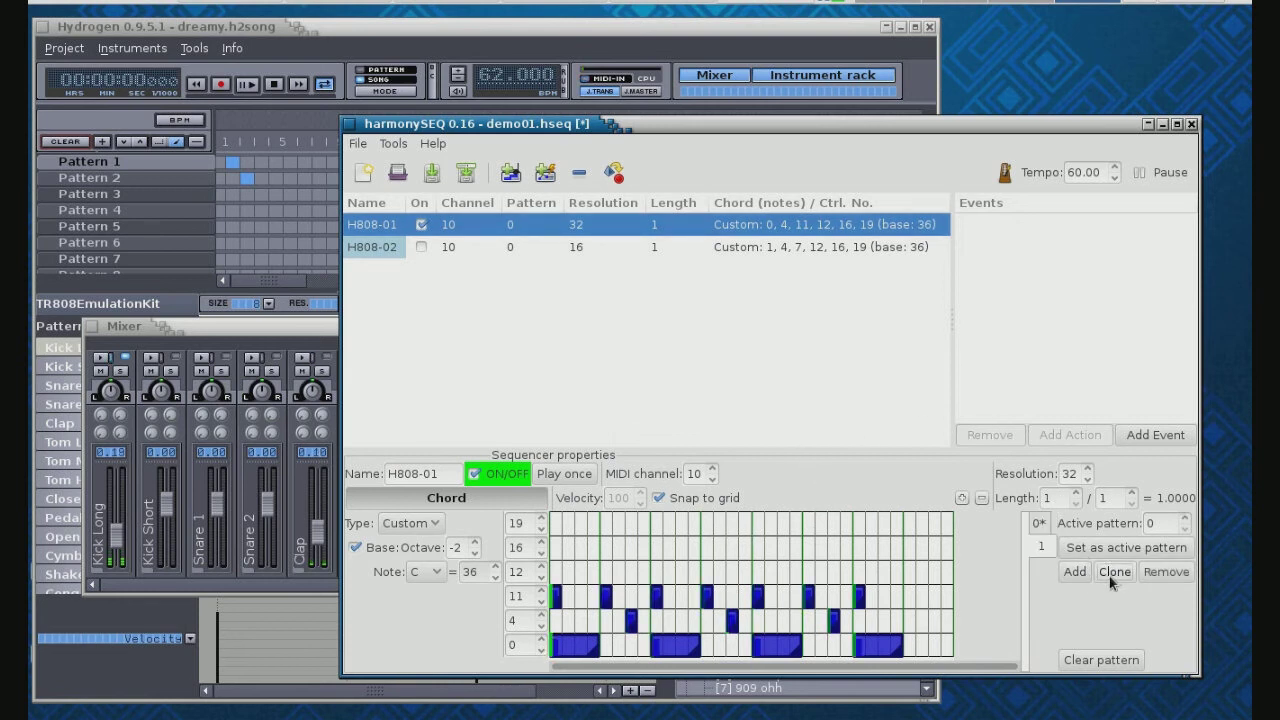
Remove all the long notes from row 0 of H808-01's pattern 1 and make pattern 1 the active pattern
{"action": "left_click", "coordinate": [1042, 548]}
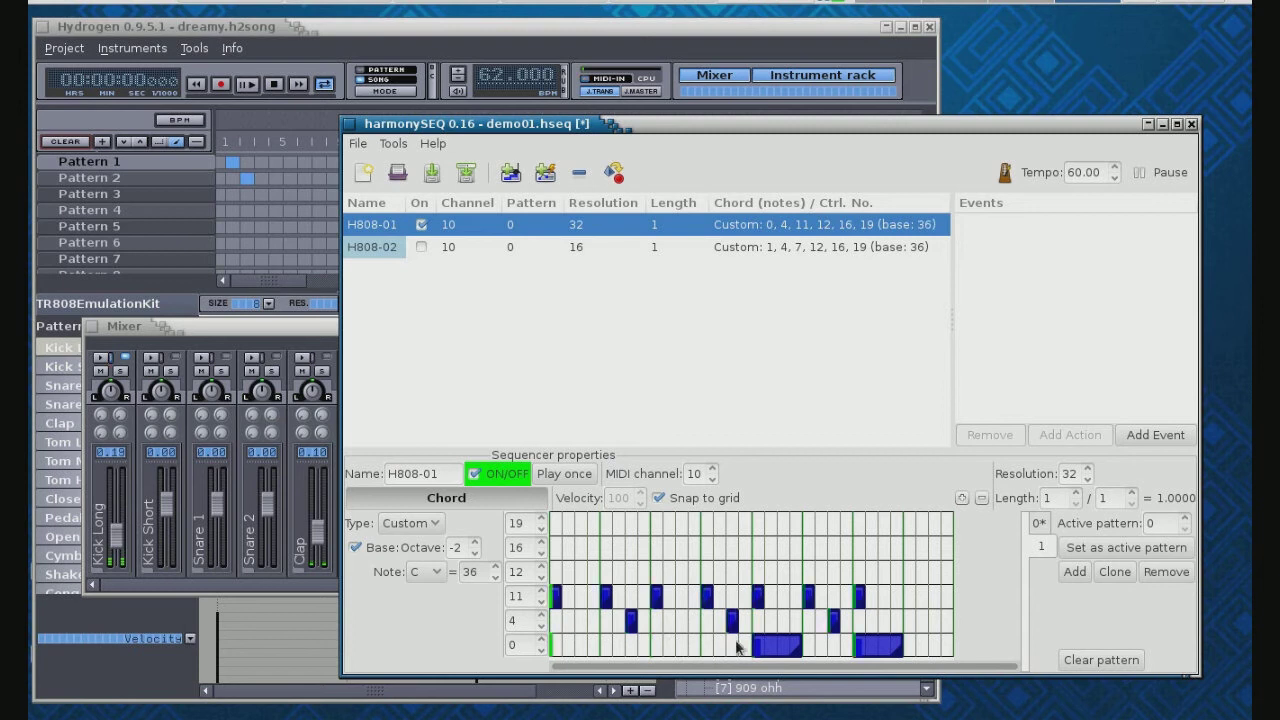
{"action": "right_click", "coordinate": [772, 647]}
{"action": "right_click", "coordinate": [880, 647]}
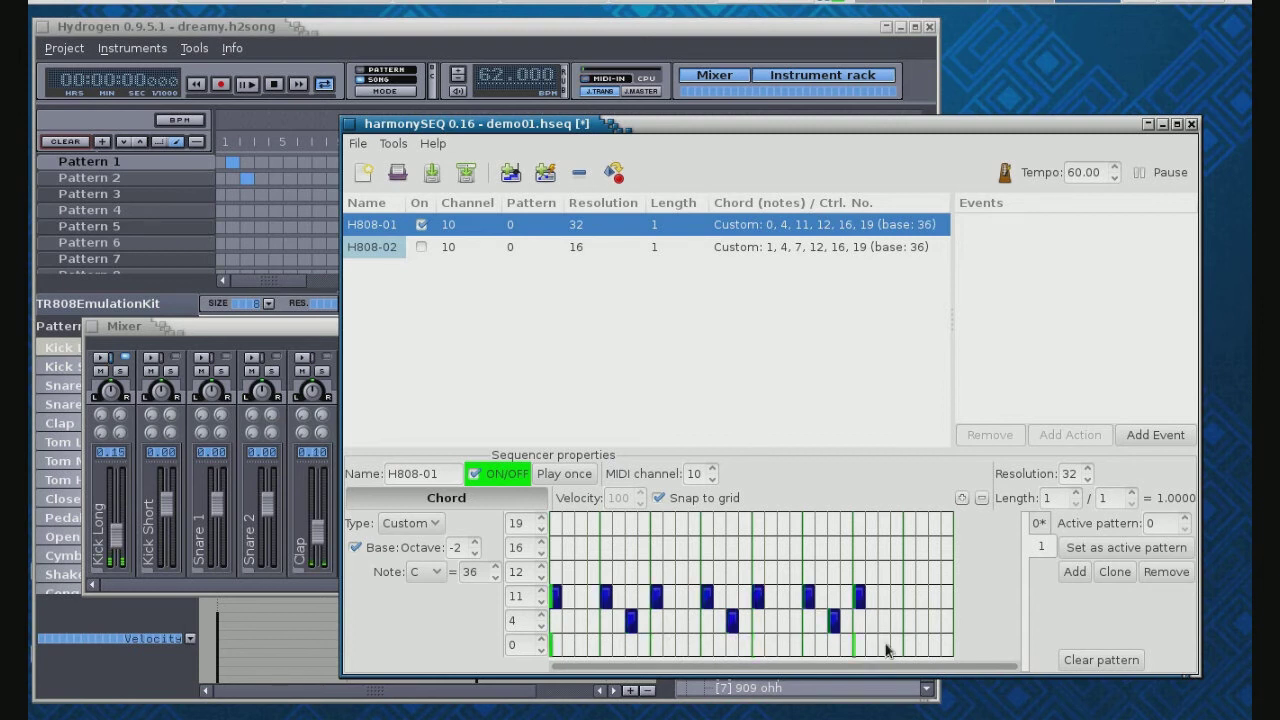
{"action": "left_click", "coordinate": [1093, 556]}
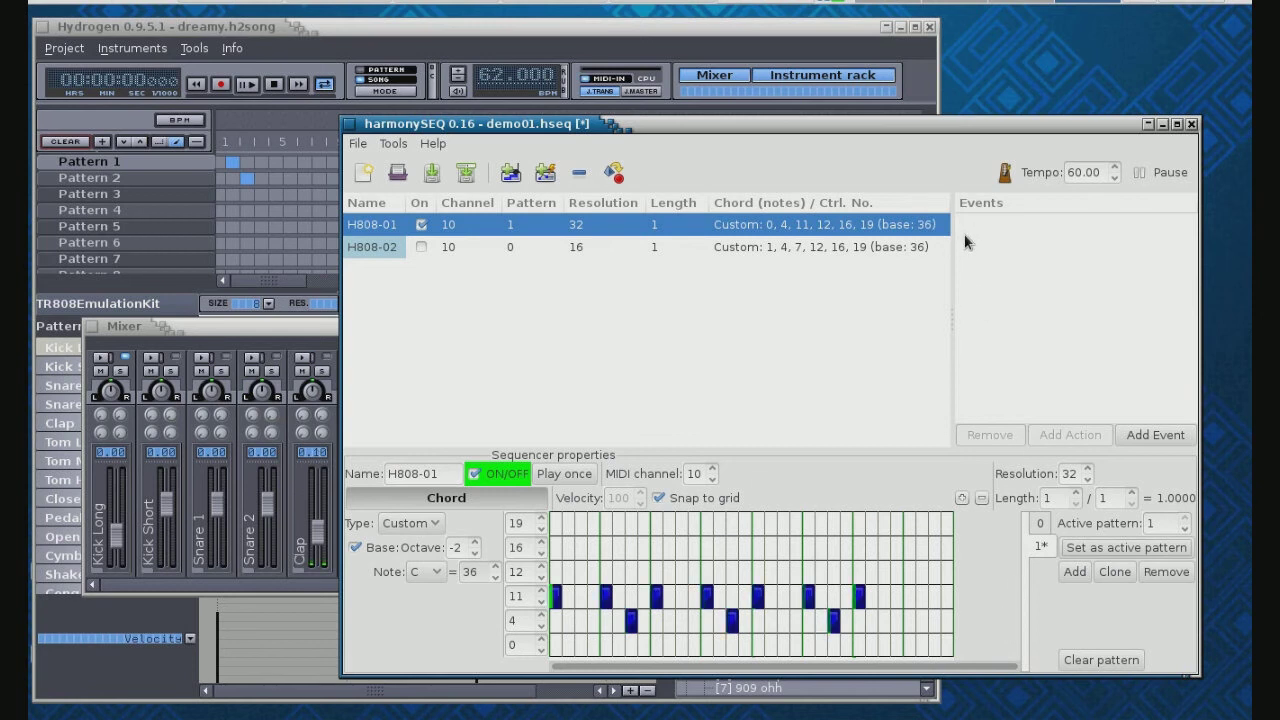
Add a Keyboard event triggered by the a key
{"action": "left_click", "coordinate": [1144, 435]}
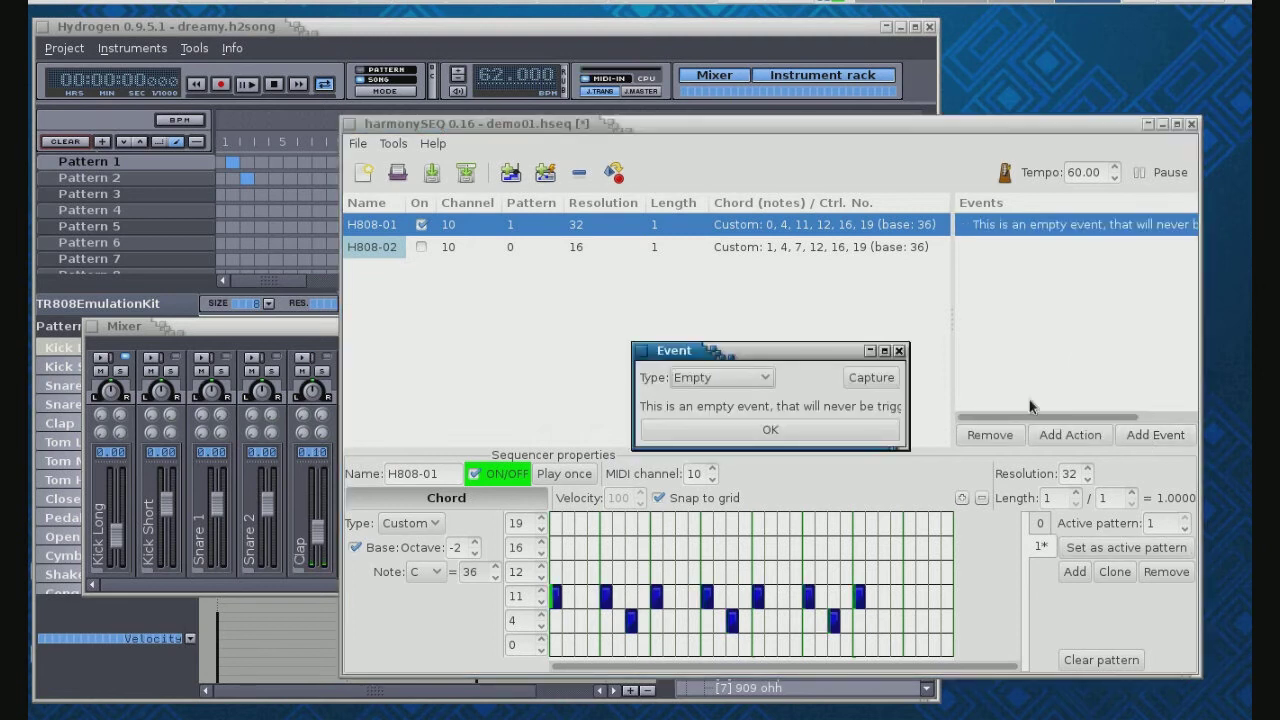
{"action": "left_click", "coordinate": [766, 378]}
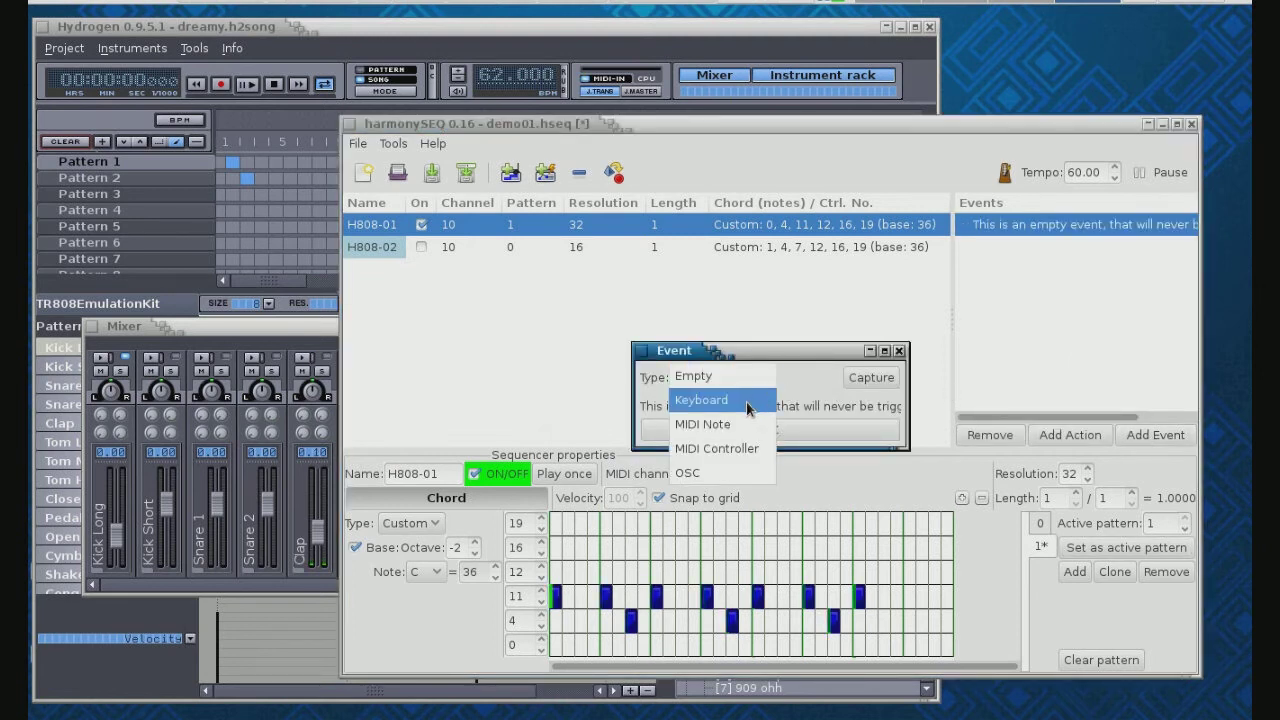
{"action": "left_click", "coordinate": [746, 402]}
{"action": "left_click", "coordinate": [700, 408]}
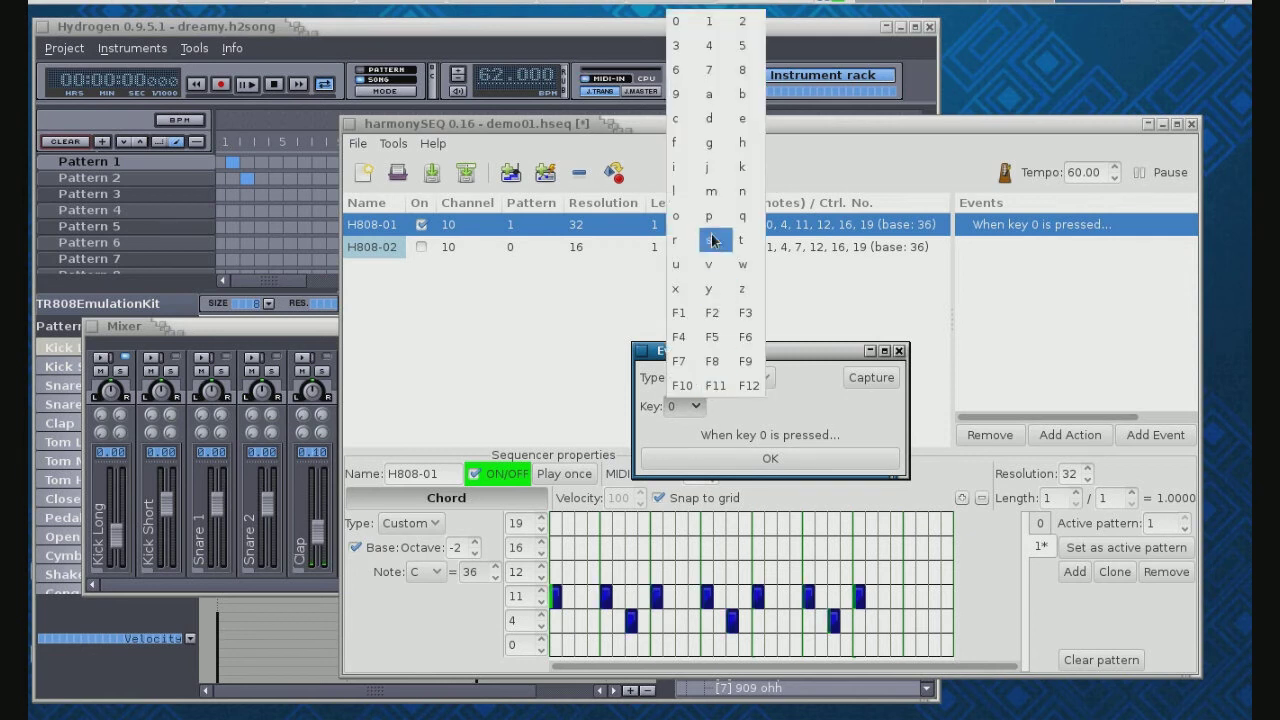
{"action": "left_click", "coordinate": [710, 94]}
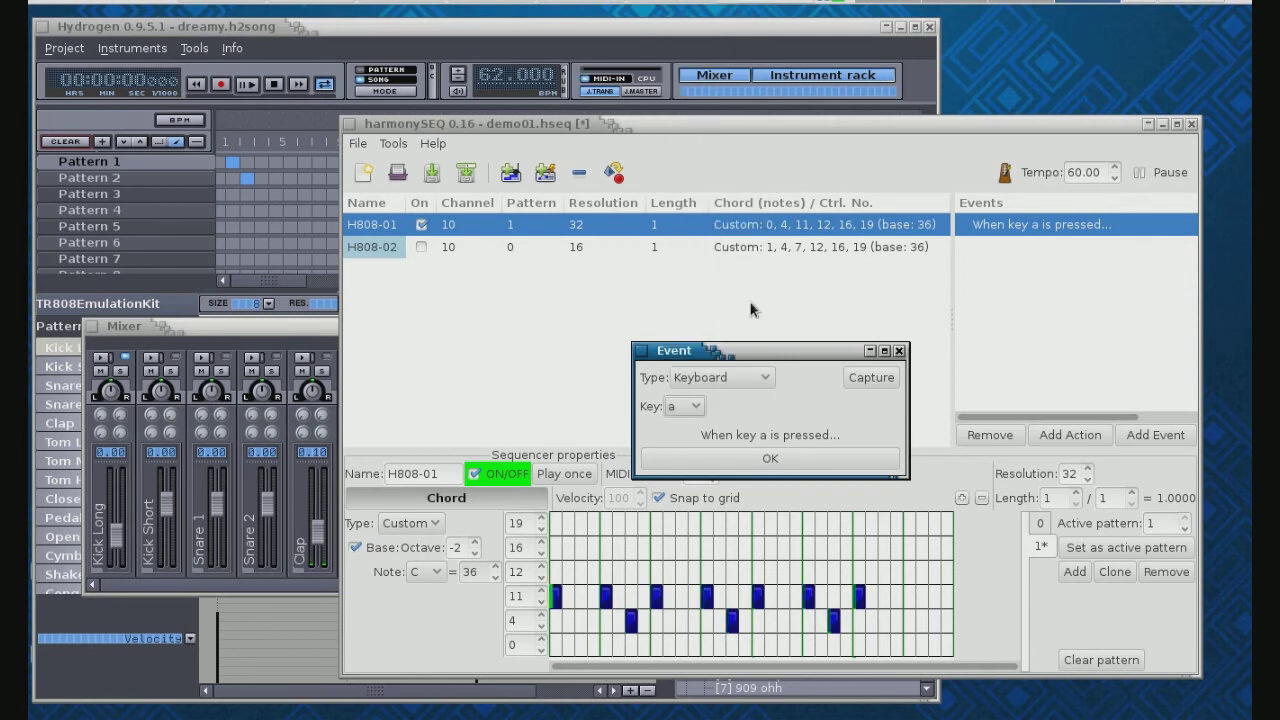
{"action": "left_click", "coordinate": [800, 459]}
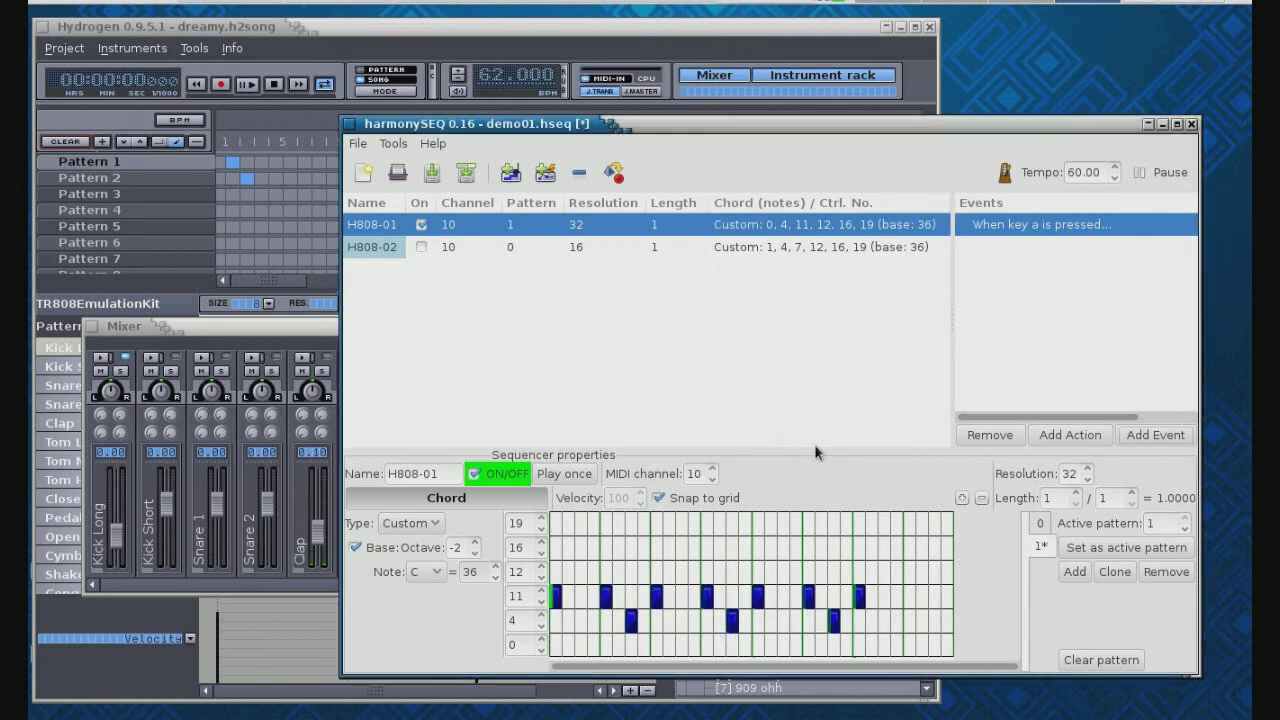
Give the a key event a Sequencer/Set active pattern action that sets H808-01 to pattern 0
{"action": "left_click", "coordinate": [1055, 437]}
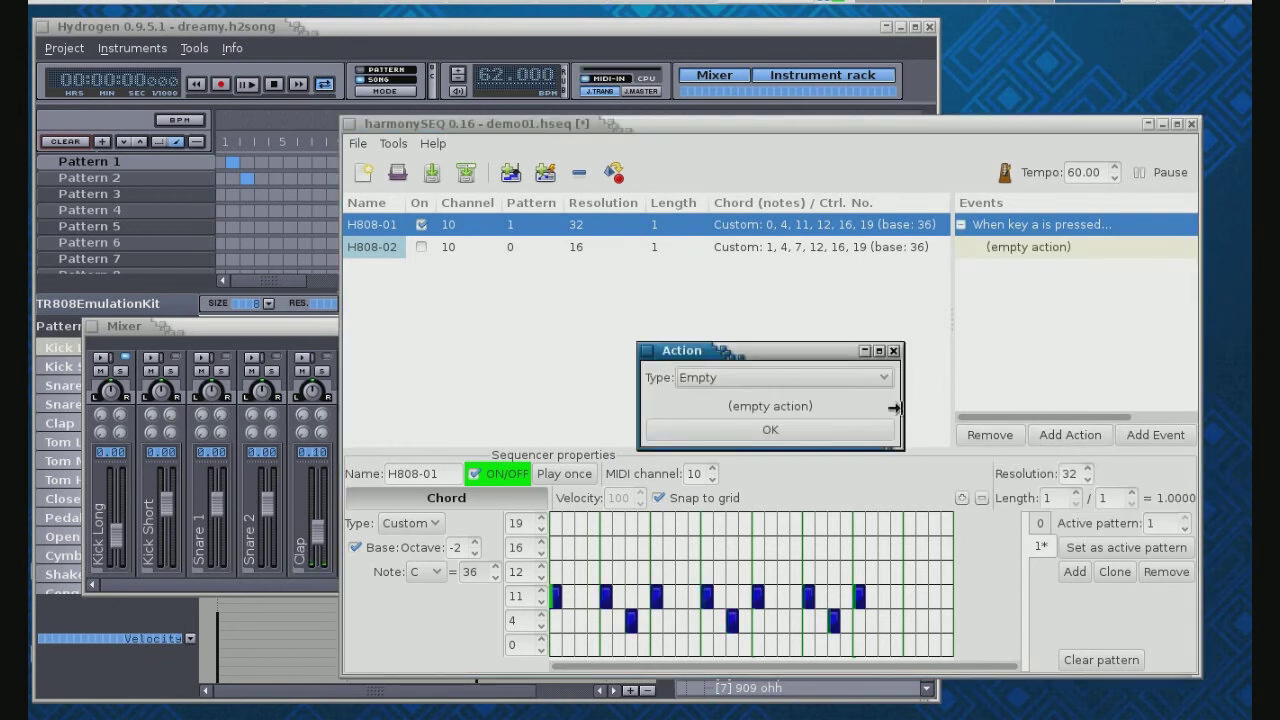
{"action": "left_click", "coordinate": [882, 377]}
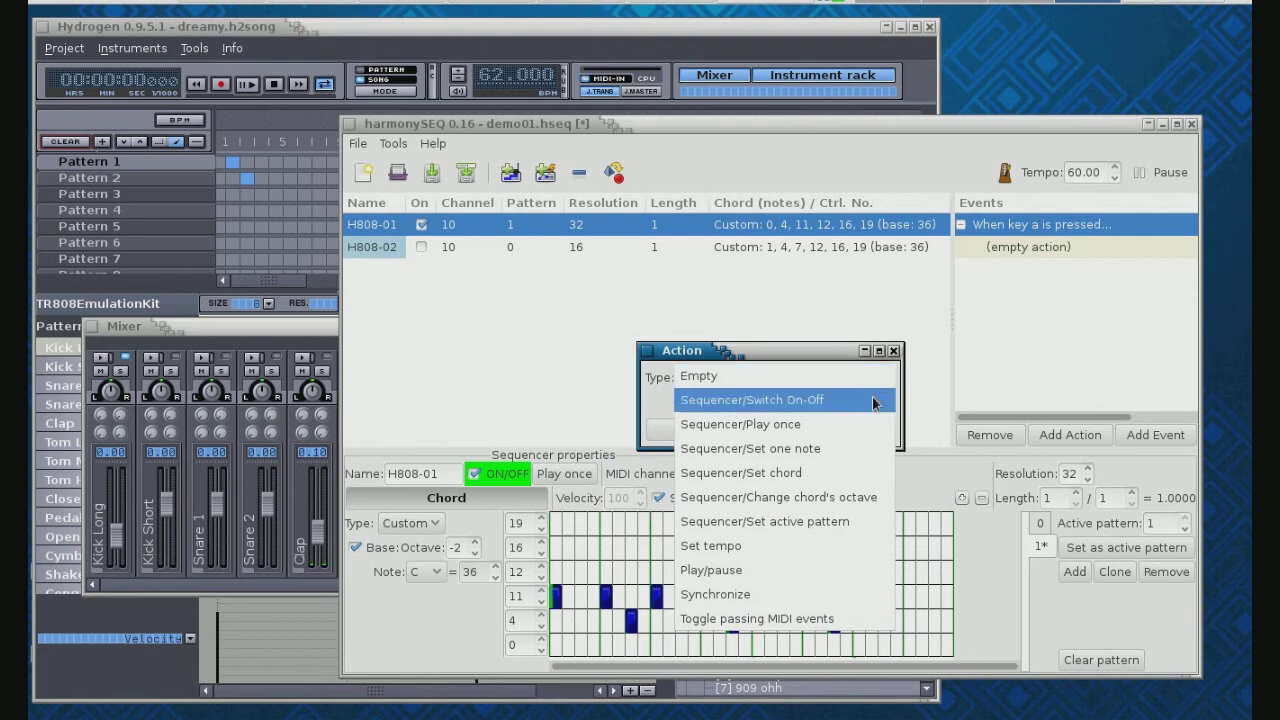
{"action": "left_click", "coordinate": [855, 526]}
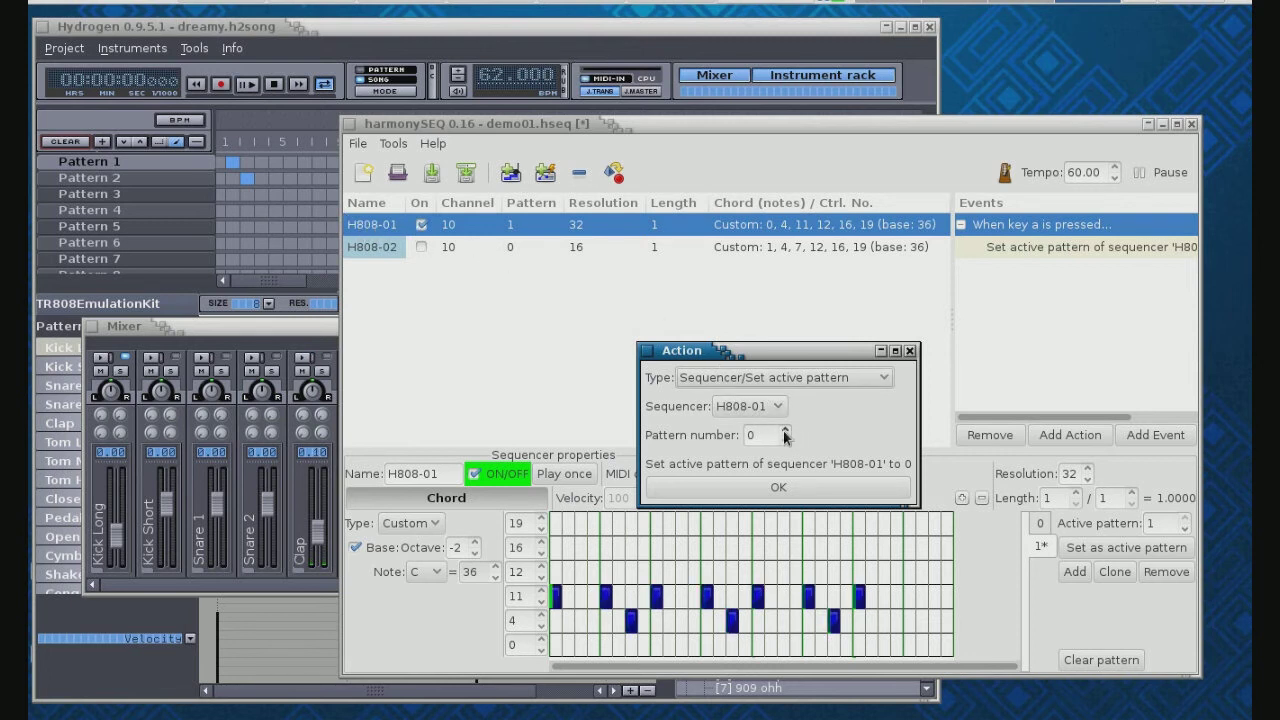
{"action": "left_click", "coordinate": [777, 488]}
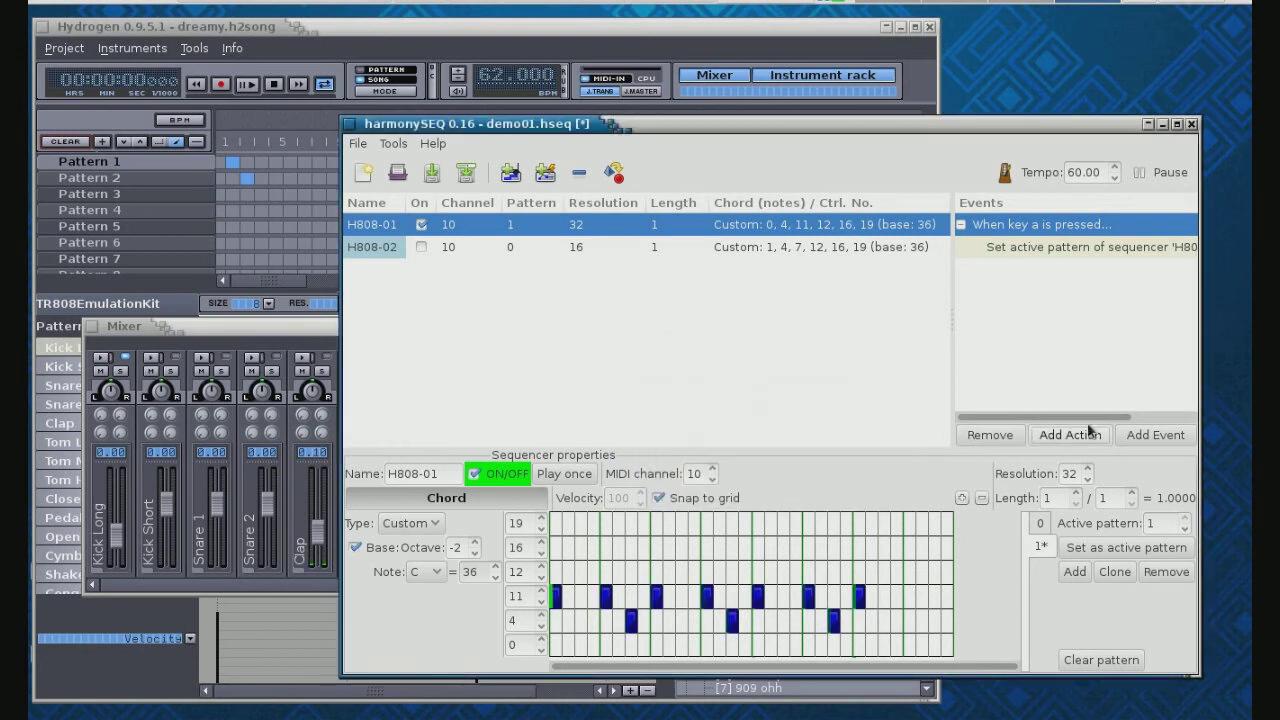
Add a second Keyboard event triggered by the s key
{"action": "left_click", "coordinate": [1143, 437]}
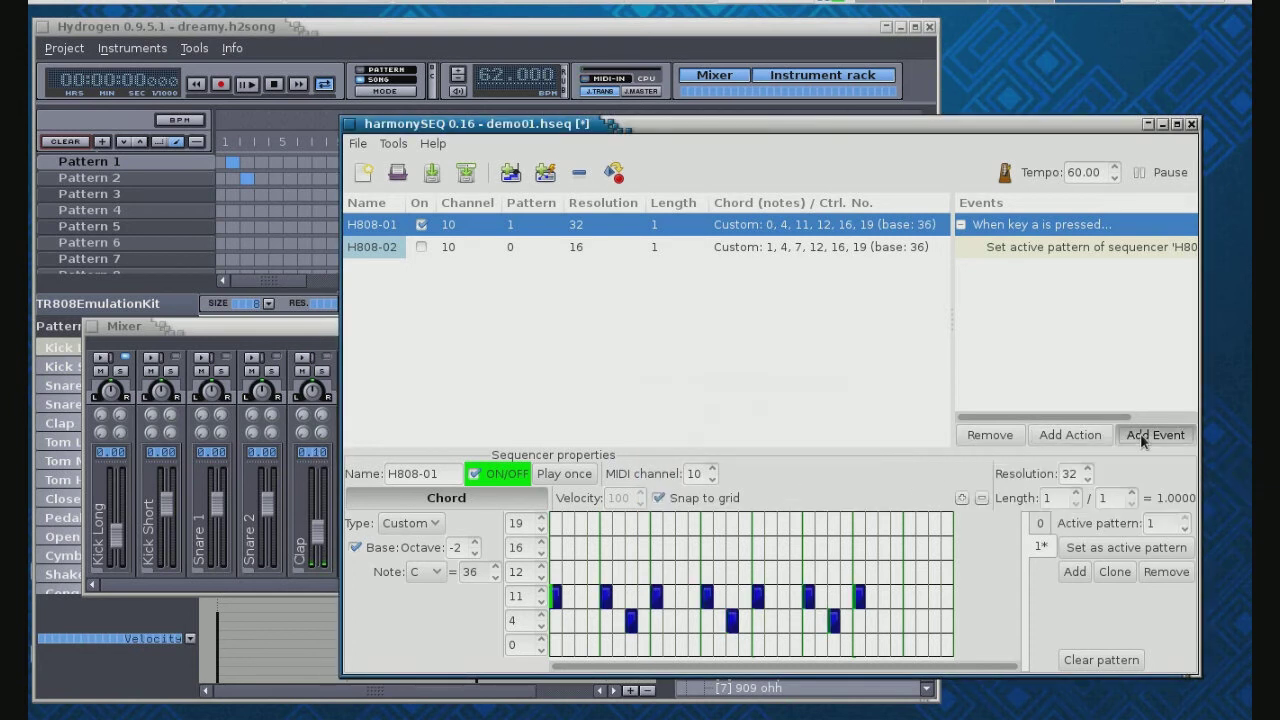
{"action": "left_click", "coordinate": [760, 378]}
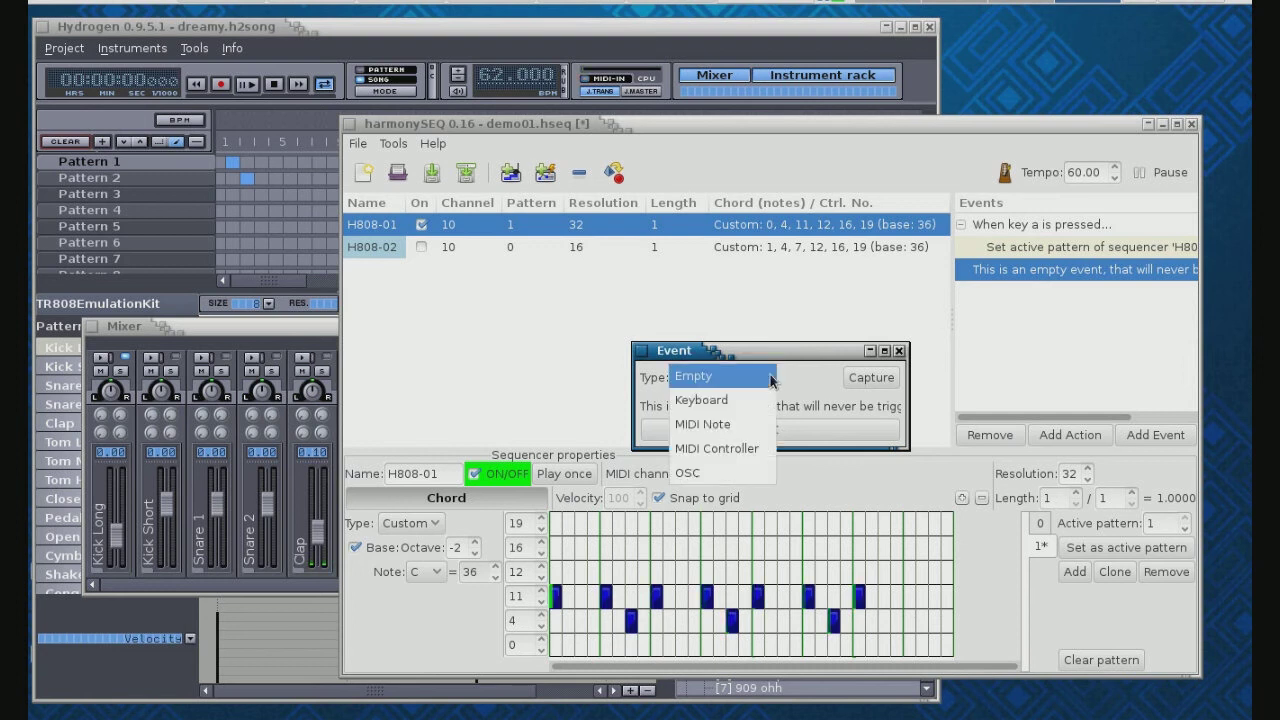
{"action": "left_click", "coordinate": [746, 402]}
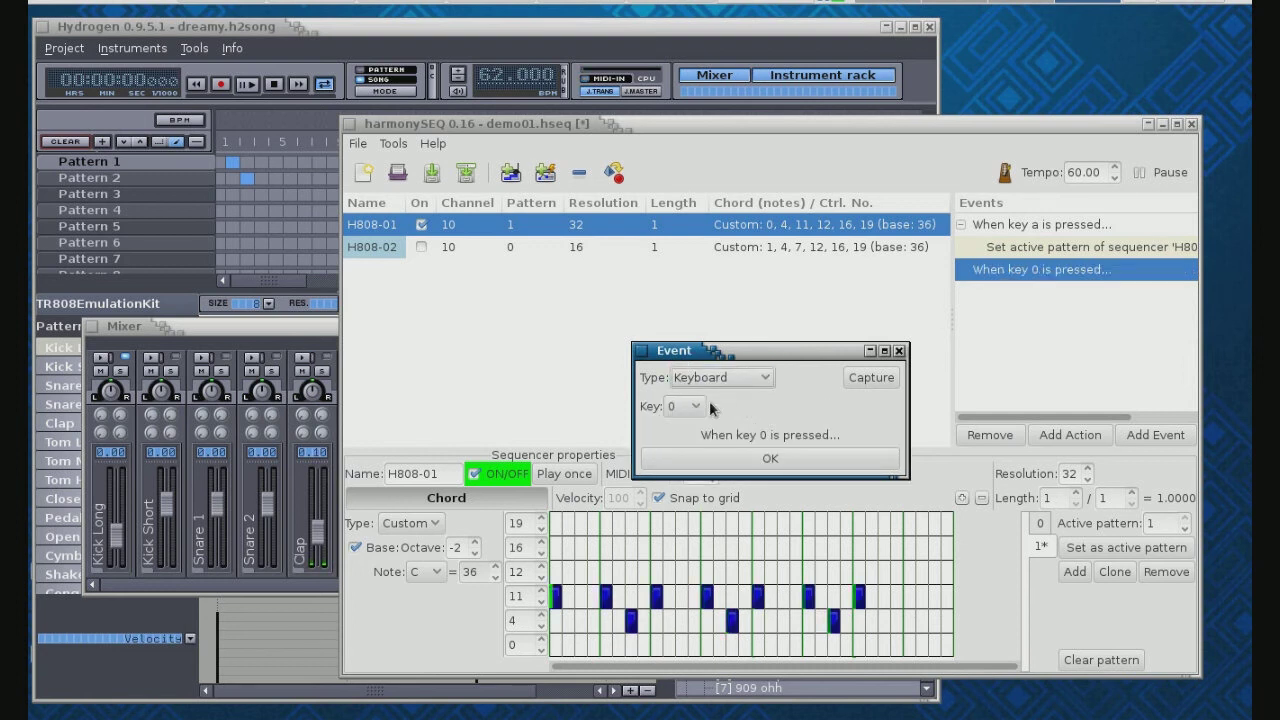
{"action": "left_click", "coordinate": [697, 407]}
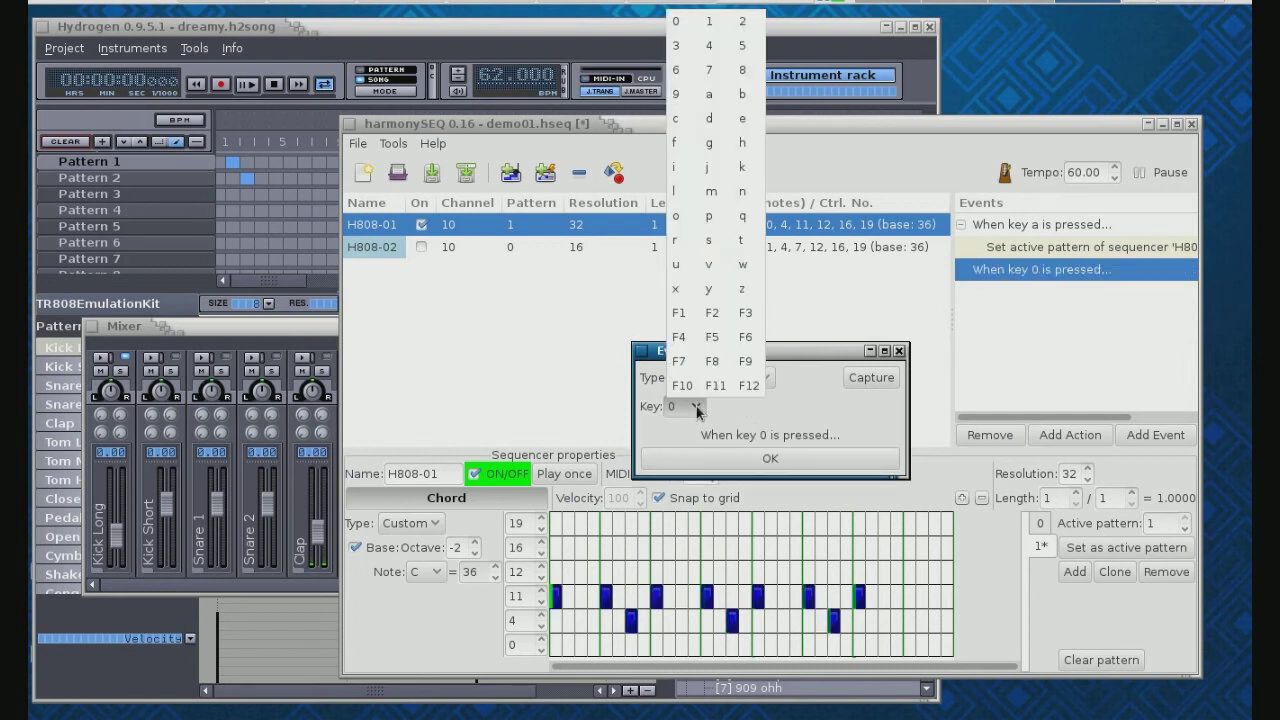
{"action": "left_click", "coordinate": [708, 240]}
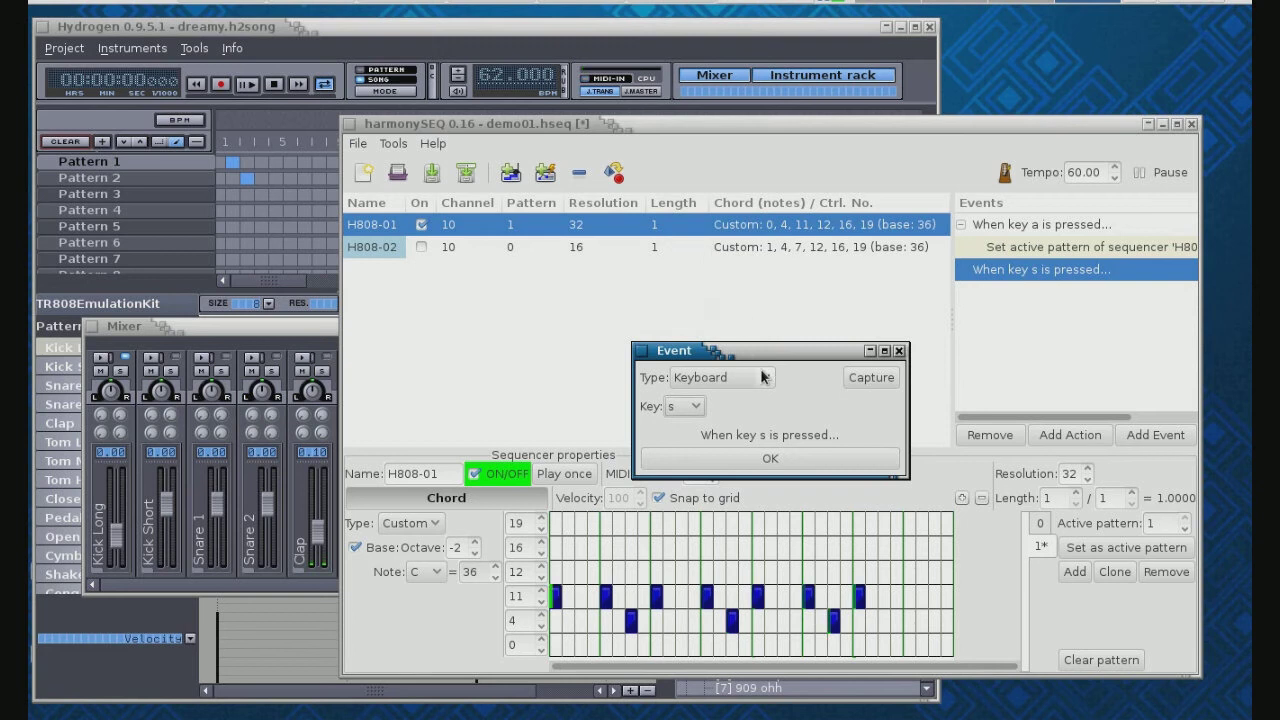
{"action": "left_click", "coordinate": [767, 458]}
Give the s key event a Sequencer/Set active pattern action that sets H808-01 to pattern 1
{"action": "left_click", "coordinate": [1067, 434]}
{"action": "left_click", "coordinate": [874, 379]}
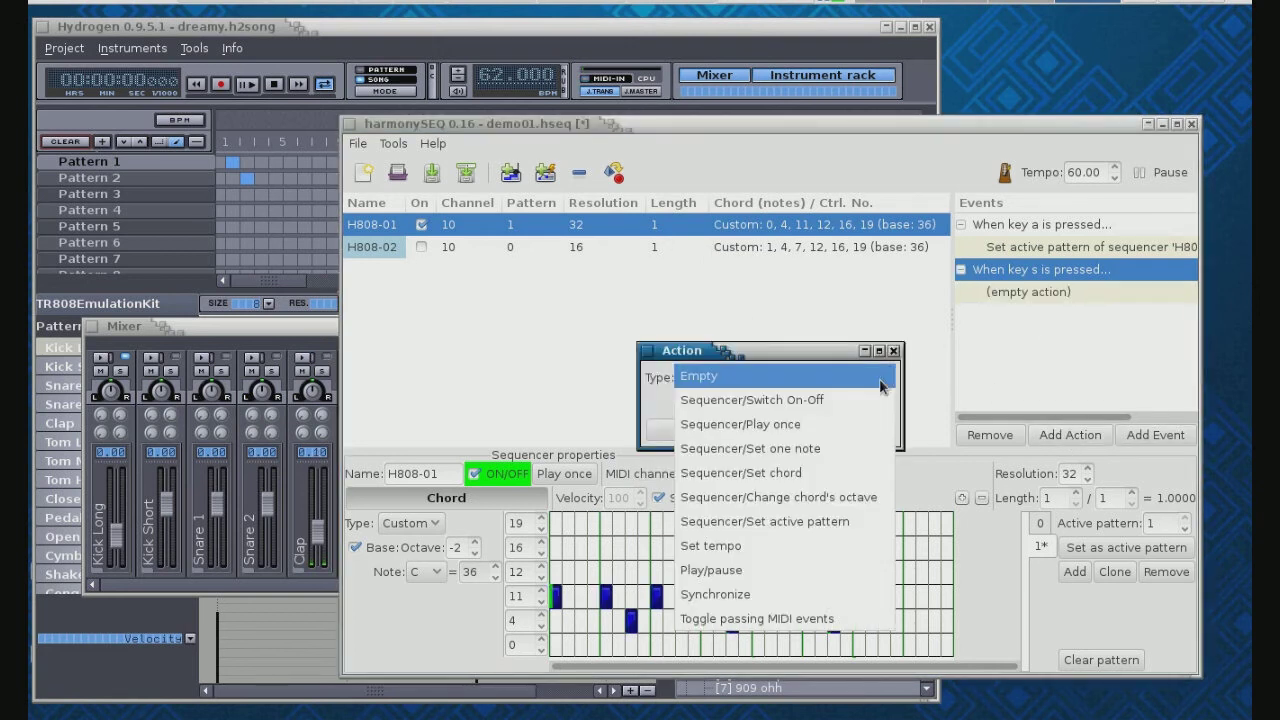
{"action": "left_click", "coordinate": [840, 523]}
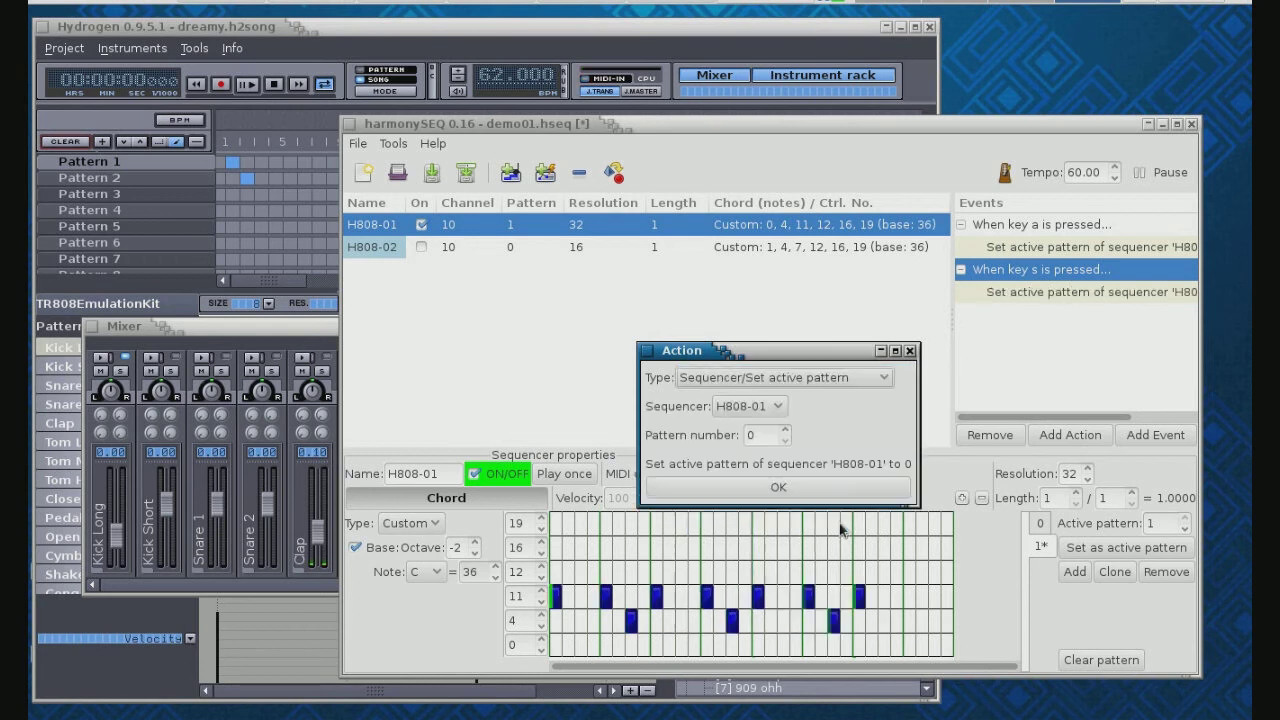
{"action": "left_click", "coordinate": [786, 430]}
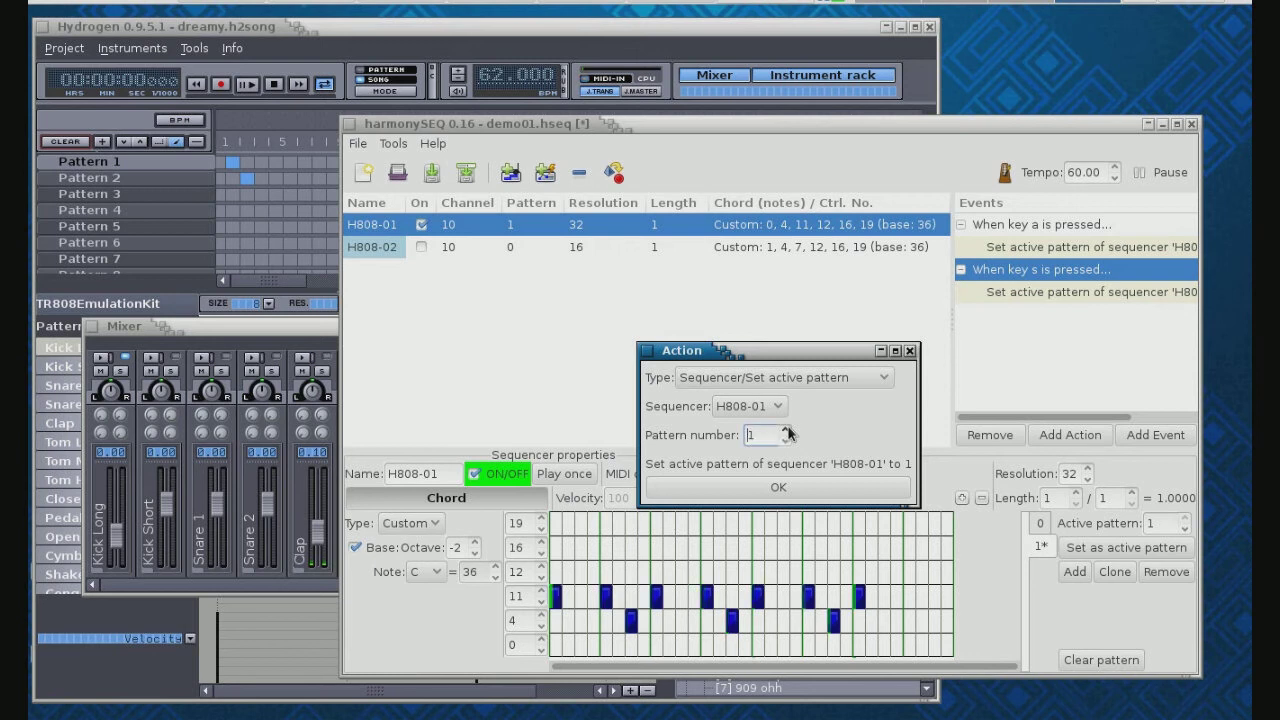
{"action": "left_click", "coordinate": [786, 488]}
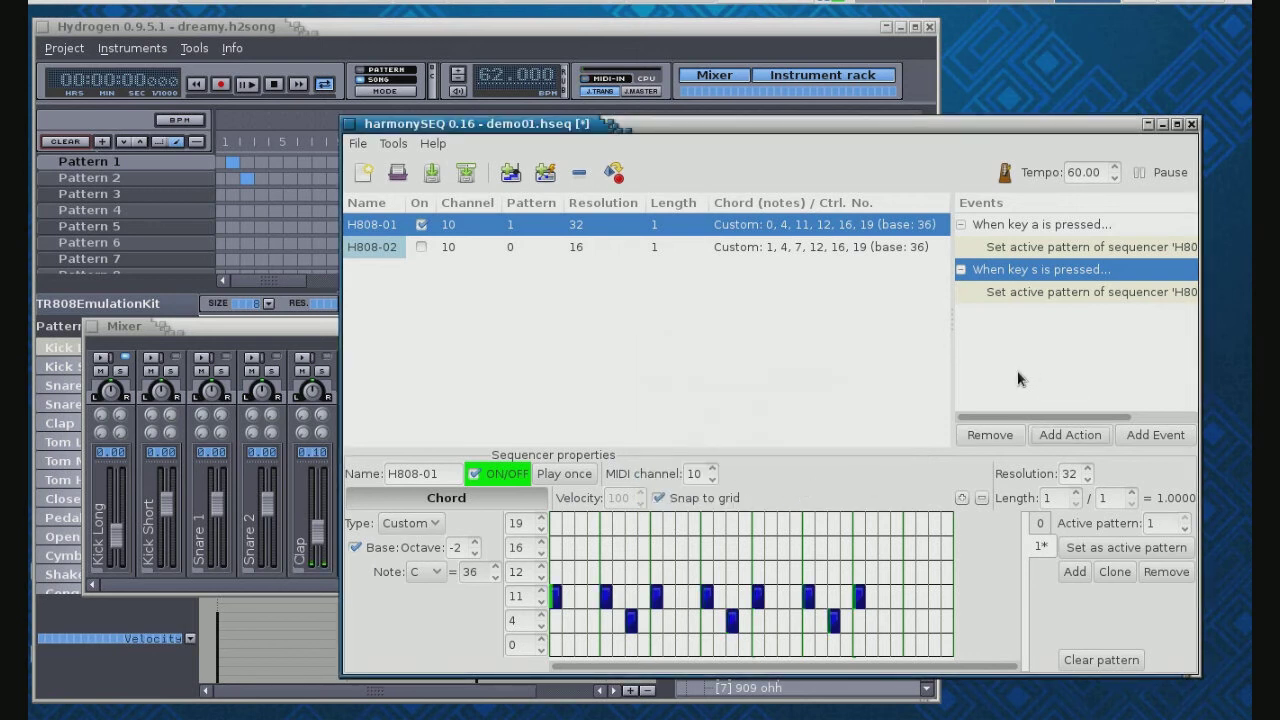
Test the a and s events by switching H808-01 between patterns 0 and 1, and turn the sequencer off
{"action": "key", "text": "a"}
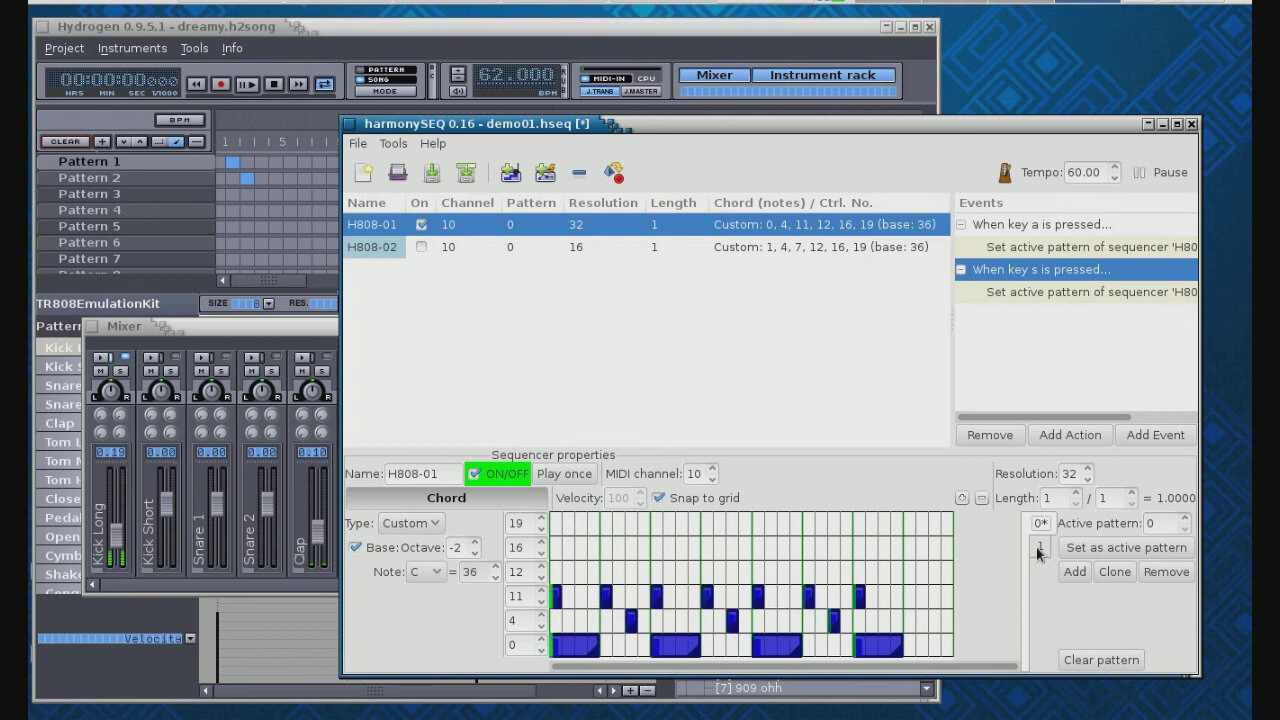
{"action": "key", "text": "s"}
{"action": "key", "text": "a"}
{"action": "key", "text": "s"}
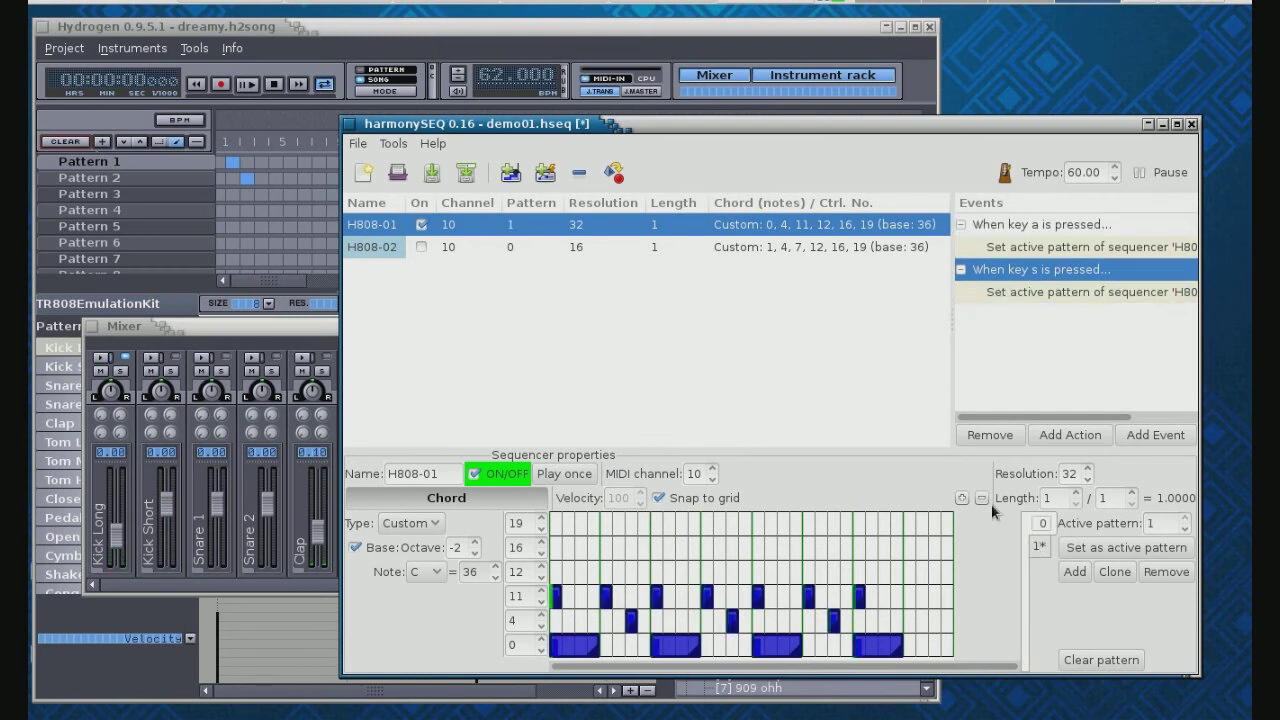
{"action": "left_click", "coordinate": [421, 224]}
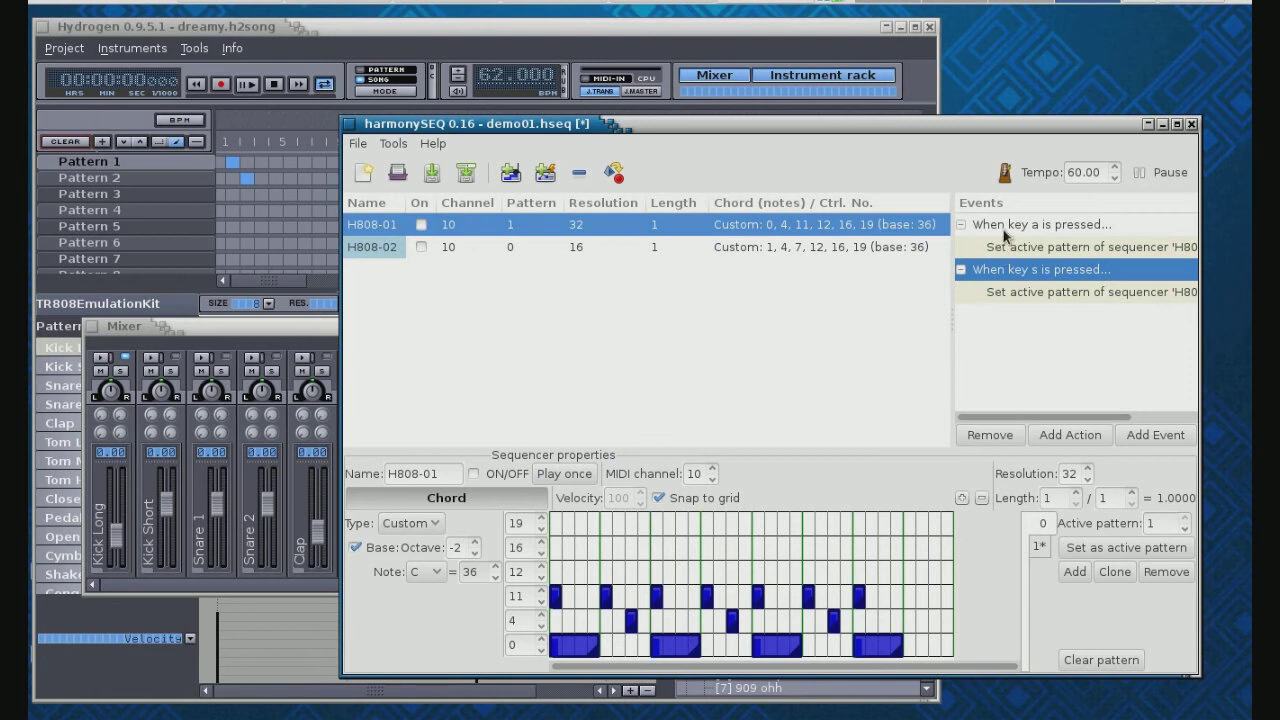
{"action": "left_click", "coordinate": [1158, 434]}
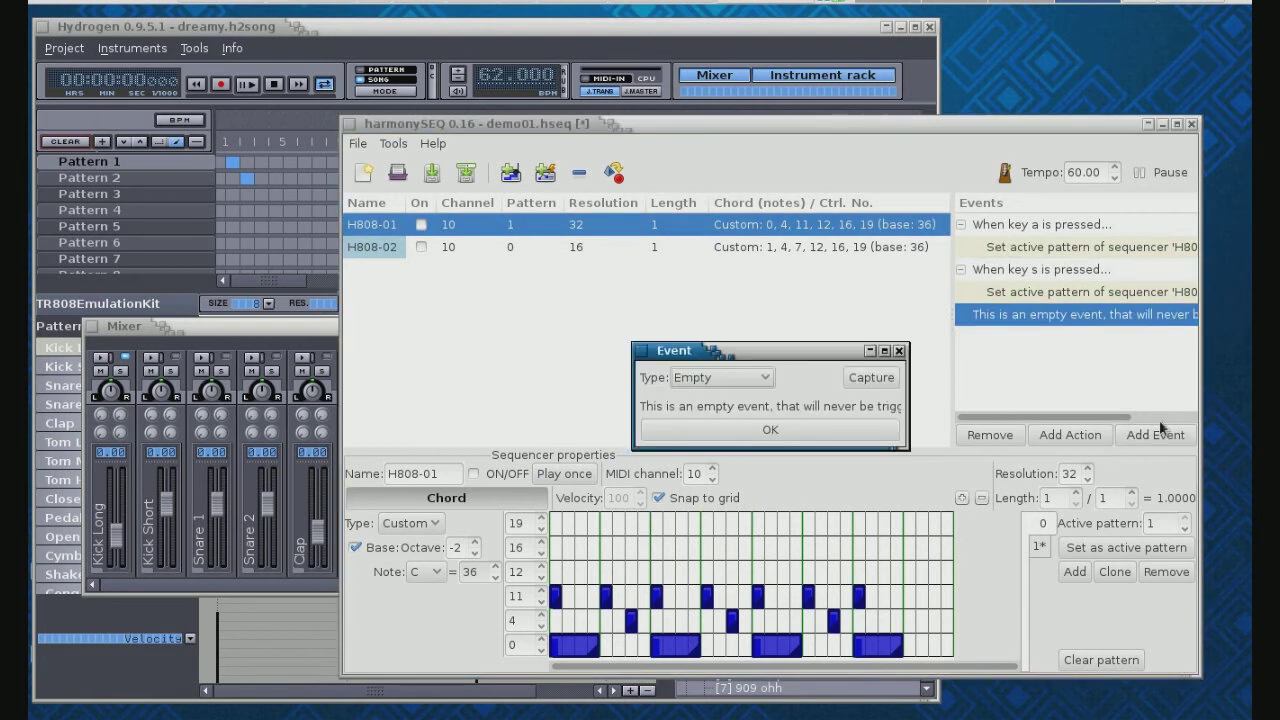
{"action": "left_click", "coordinate": [766, 379]}
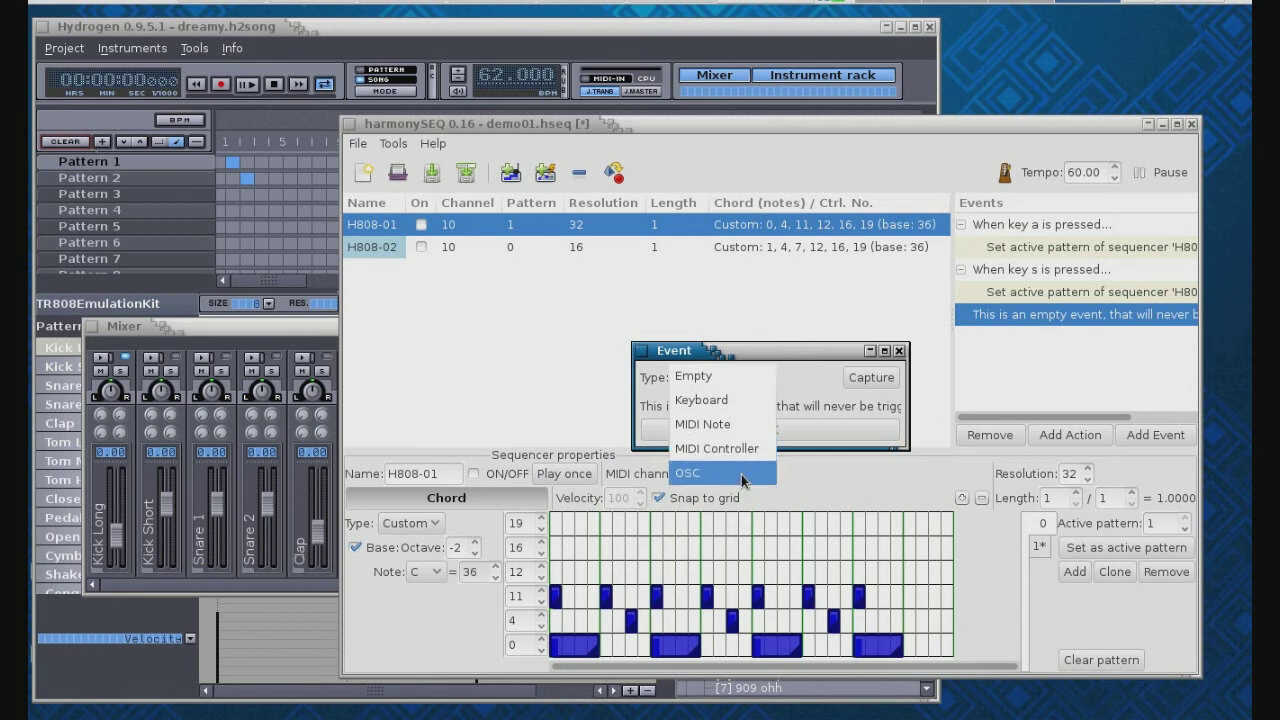
{"action": "left_click", "coordinate": [573, 414]}
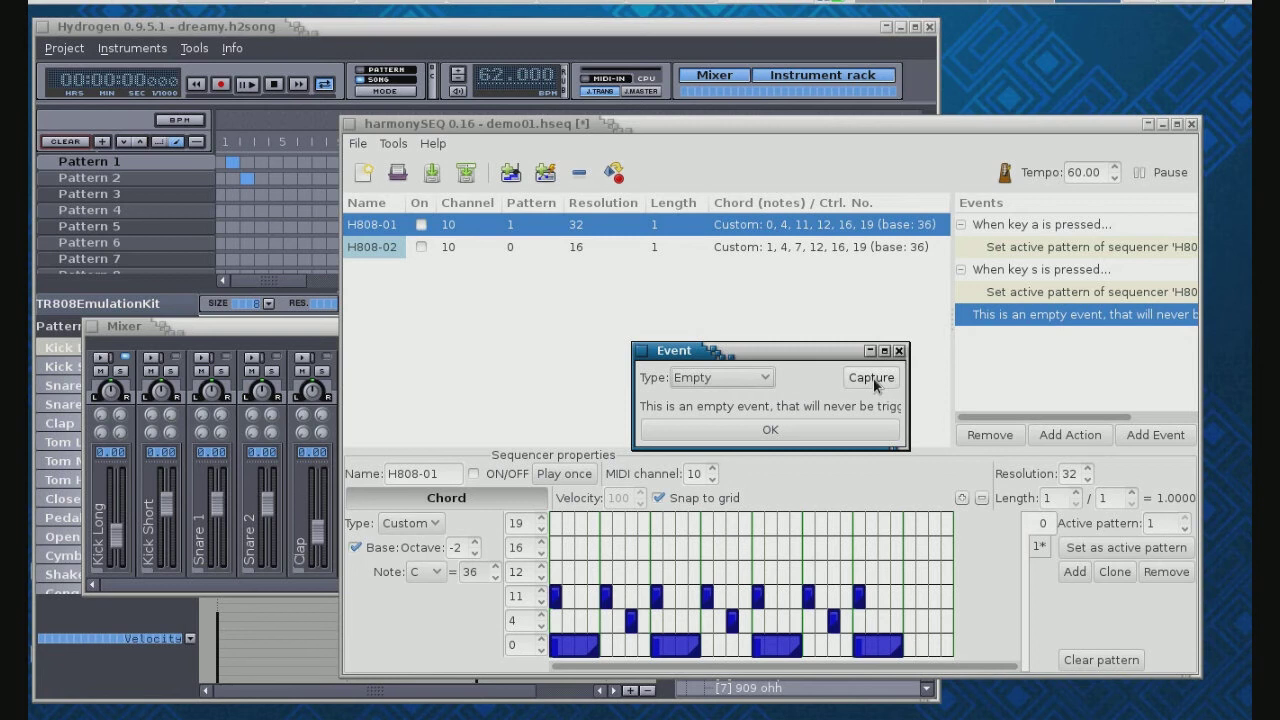
{"action": "left_click", "coordinate": [900, 351]}
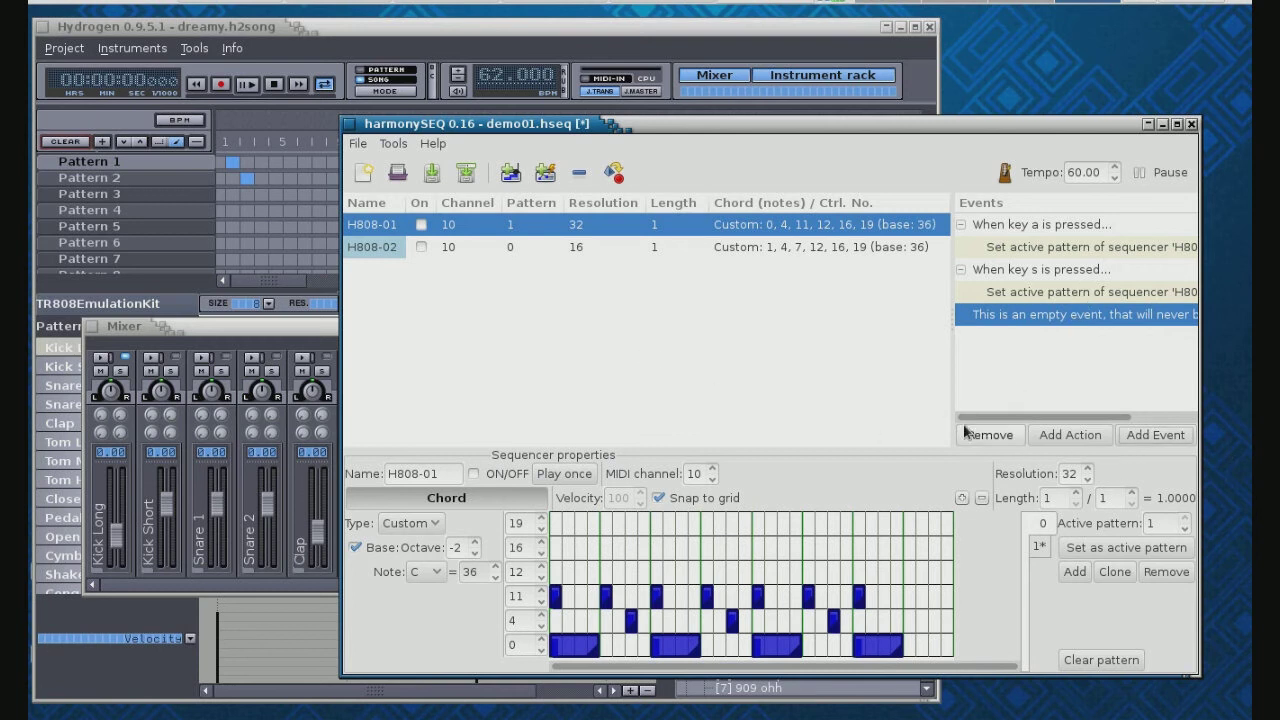
{"action": "left_click", "coordinate": [987, 436]}
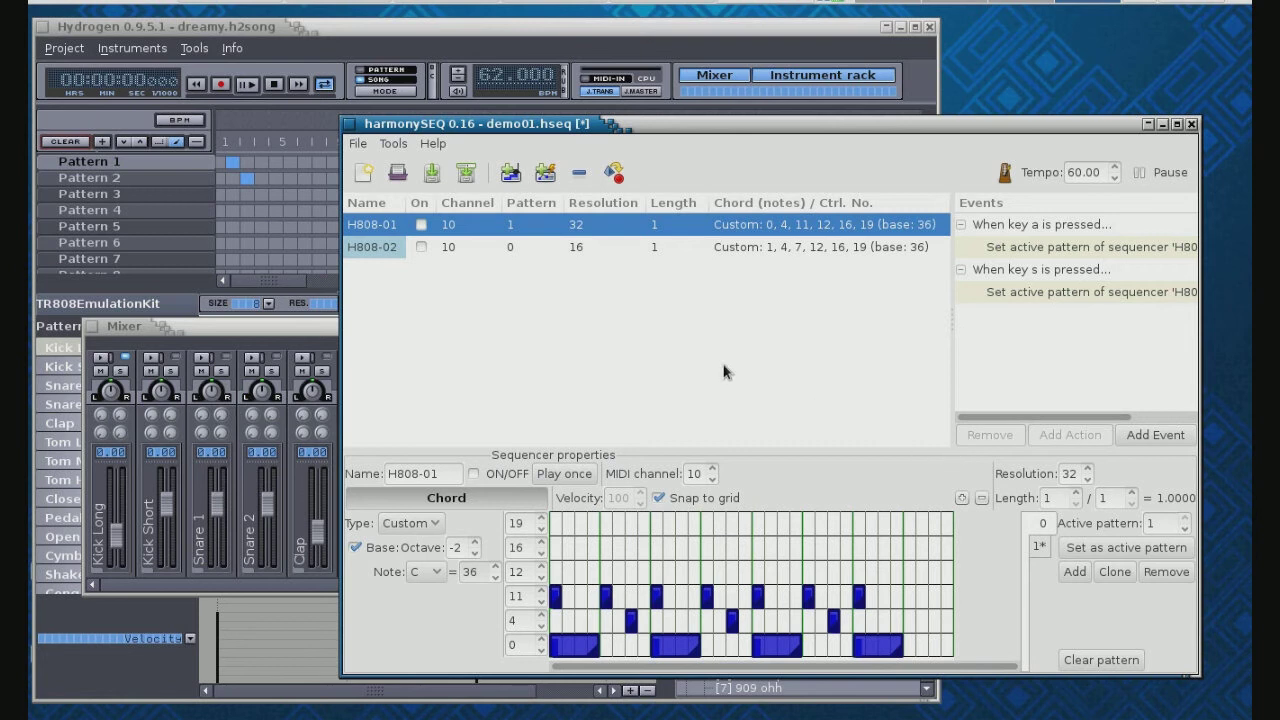
Turn H808-01 briefly on and off again, and remove every note from rows 11 and 4 of its pattern 0
{"action": "left_click", "coordinate": [421, 226]}
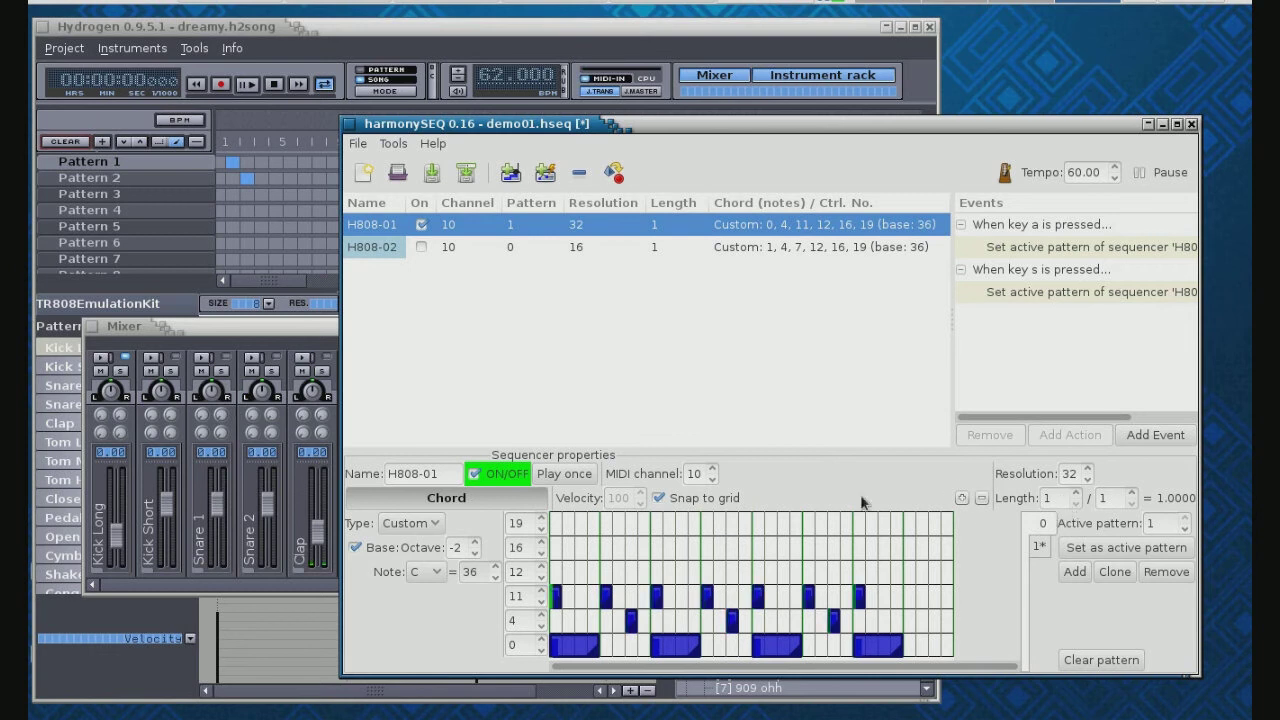
{"action": "left_click", "coordinate": [421, 226]}
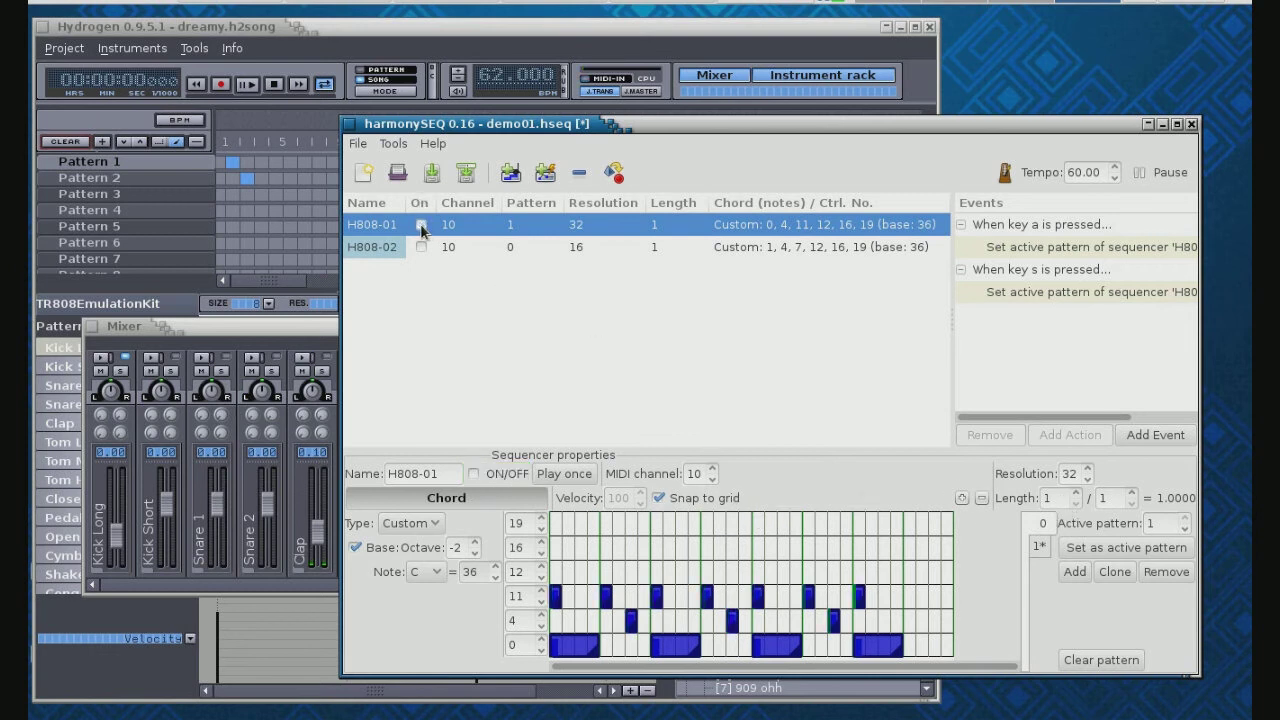
{"action": "left_click", "coordinate": [606, 597]}
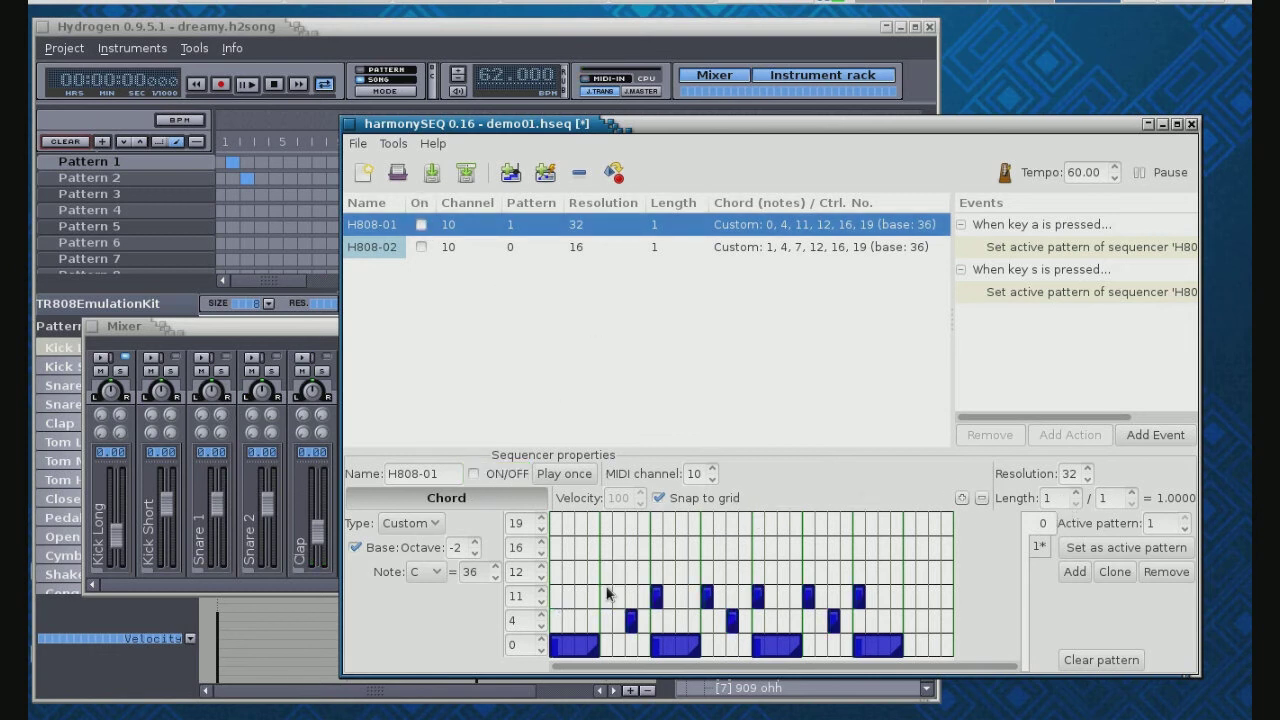
{"action": "left_click", "coordinate": [631, 620]}
{"action": "left_click", "coordinate": [658, 597]}
{"action": "left_click", "coordinate": [707, 597]}
{"action": "left_click", "coordinate": [732, 620]}
{"action": "left_click", "coordinate": [757, 597]}
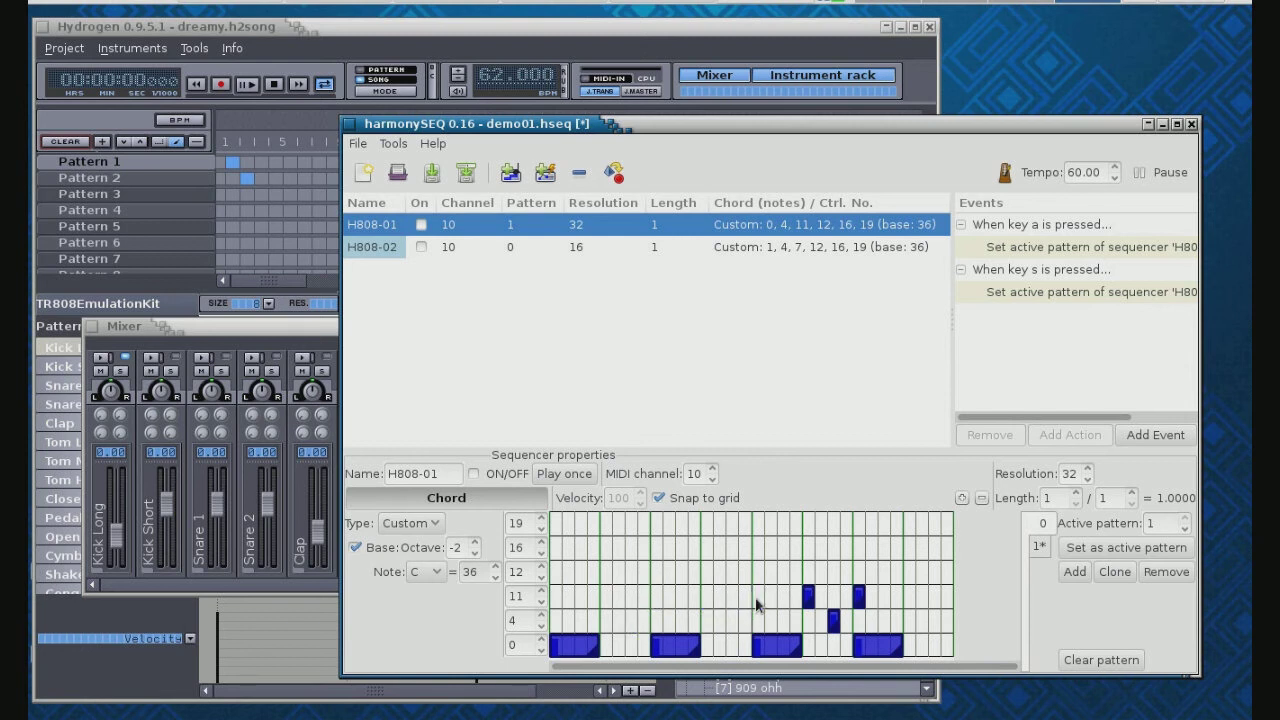
{"action": "left_click", "coordinate": [808, 597]}
{"action": "left_click", "coordinate": [838, 621]}
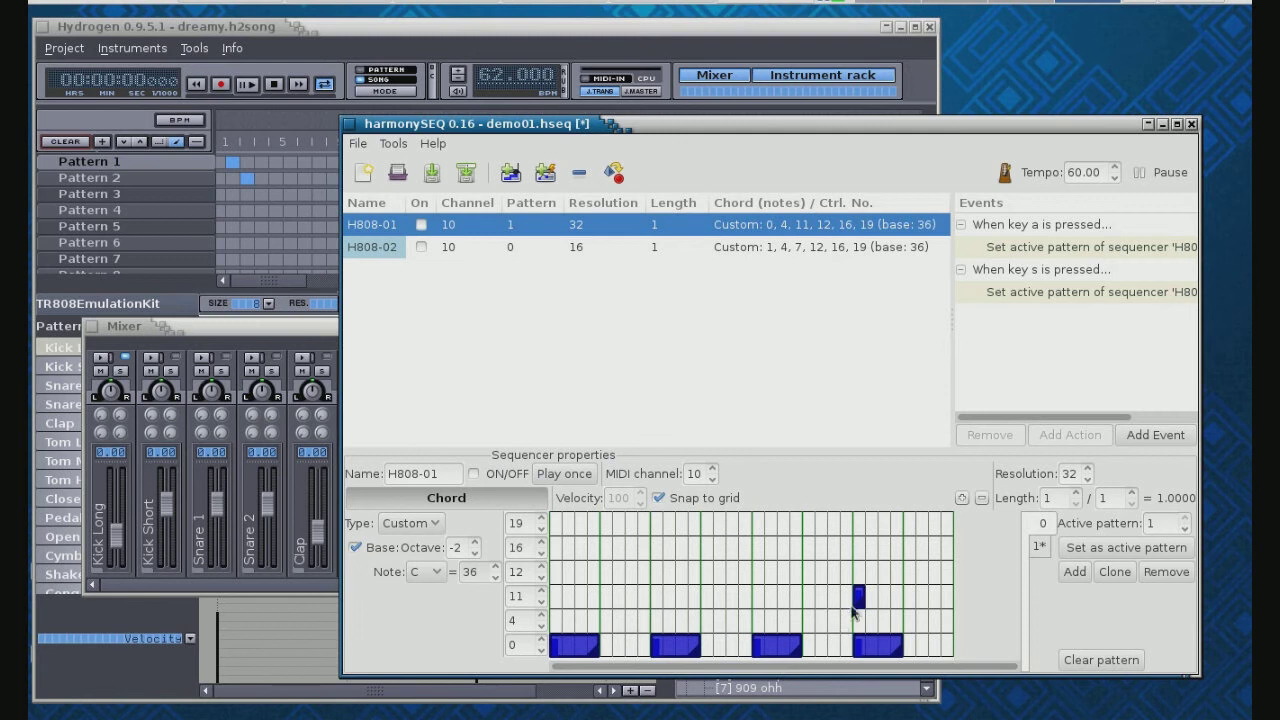
{"action": "left_click", "coordinate": [859, 597]}
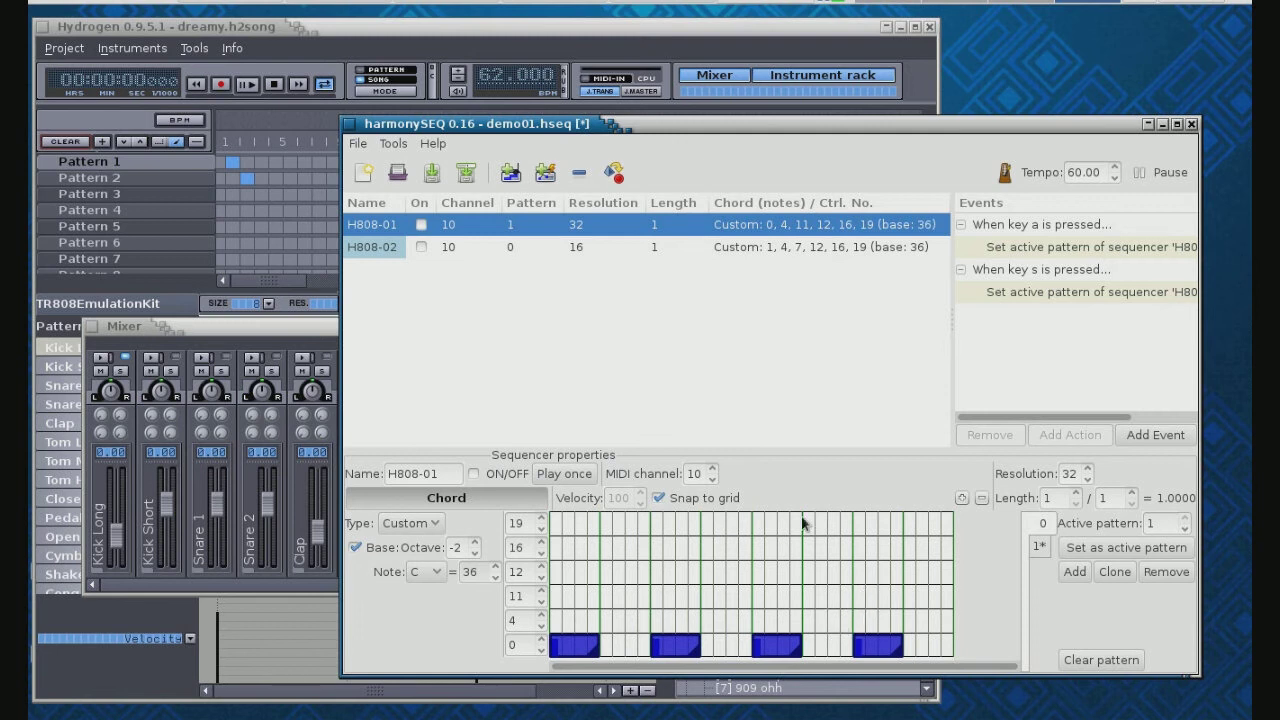
Turn on H808-01 and switch it to pattern 0 with the a key event
{"action": "left_click", "coordinate": [420, 226]}
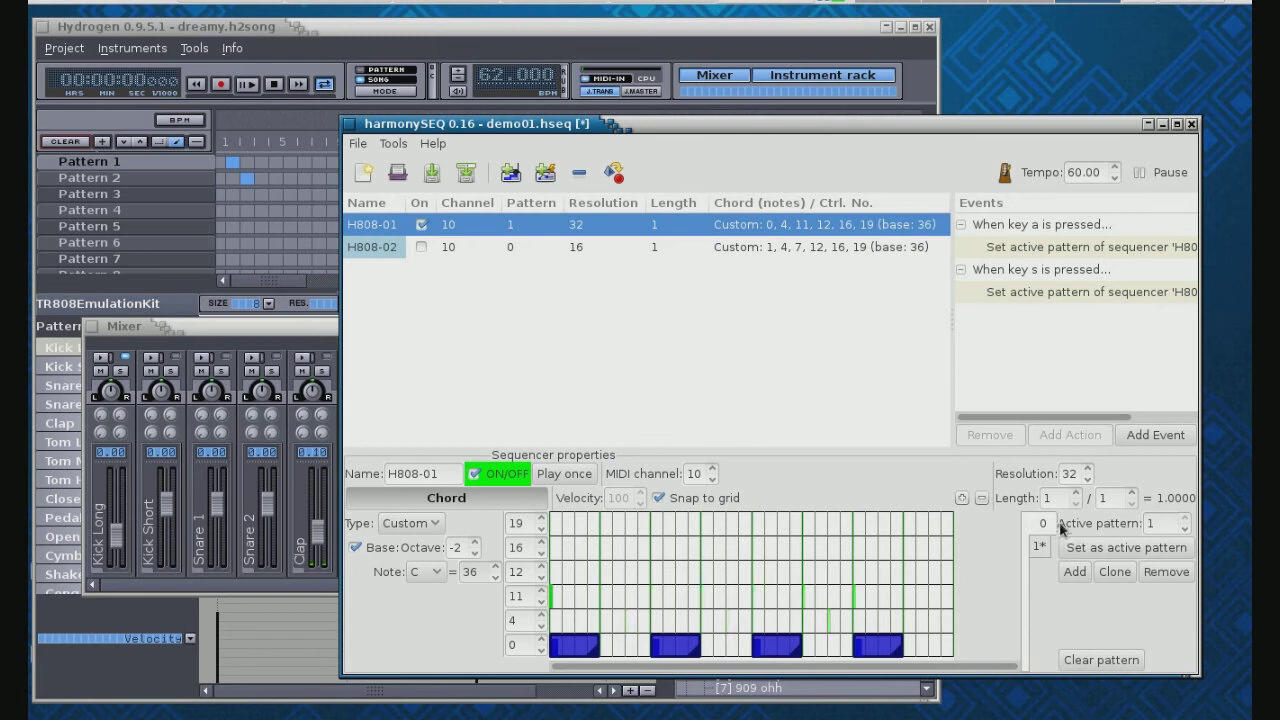
{"action": "key", "text": "a"}
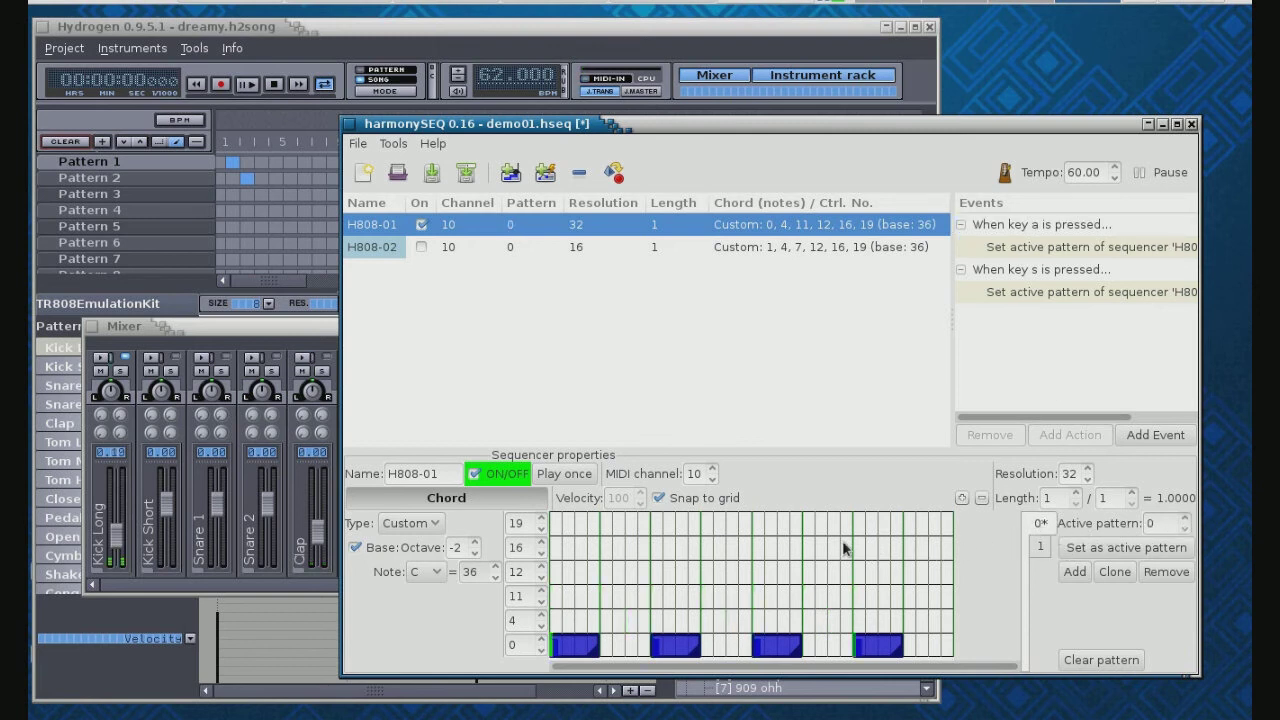
Set the length of H808-02 to 3, turn it on alongside H808-01, and compare the two sequencers' settings
{"action": "left_click", "coordinate": [472, 251]}
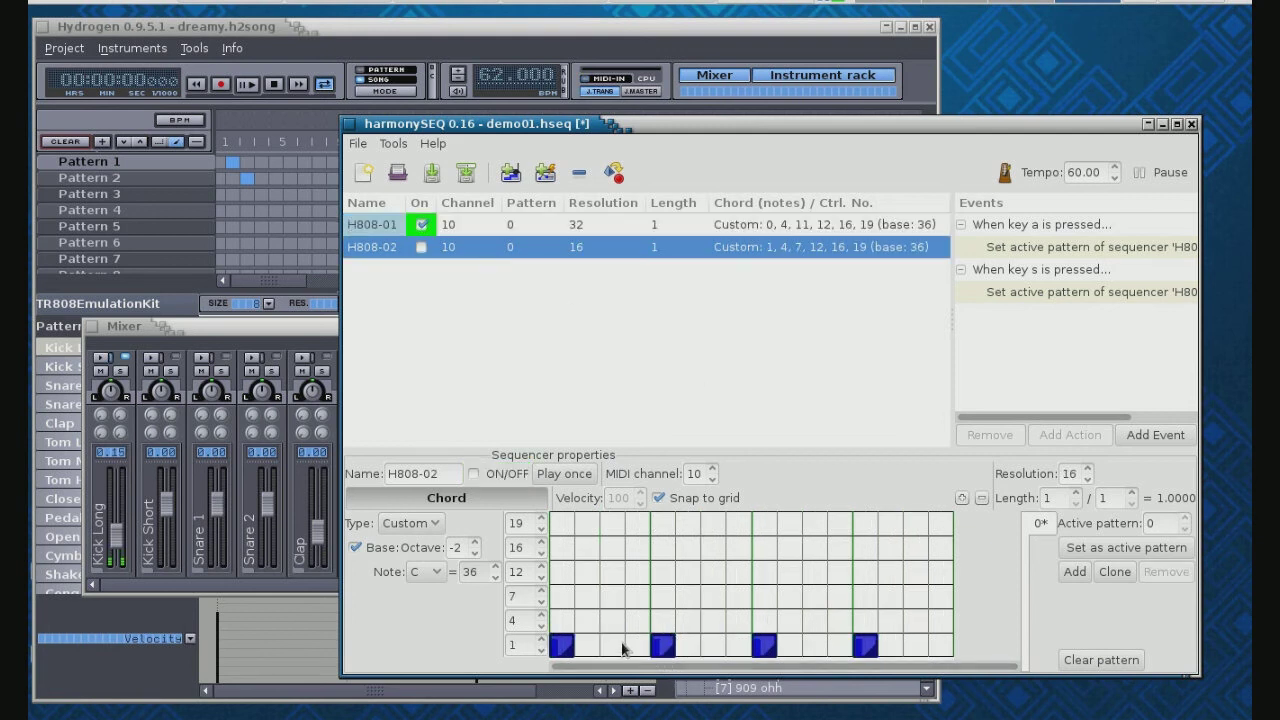
{"action": "left_click", "coordinate": [1076, 493]}
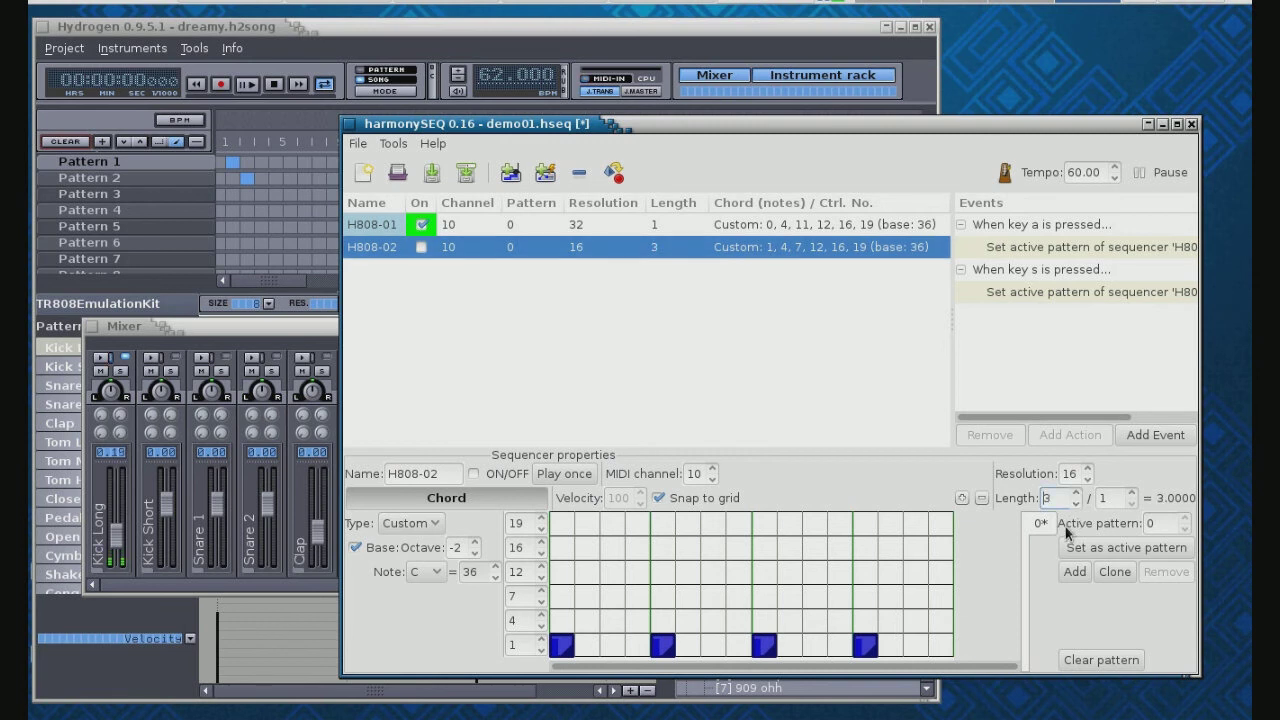
{"action": "left_click", "coordinate": [420, 247]}
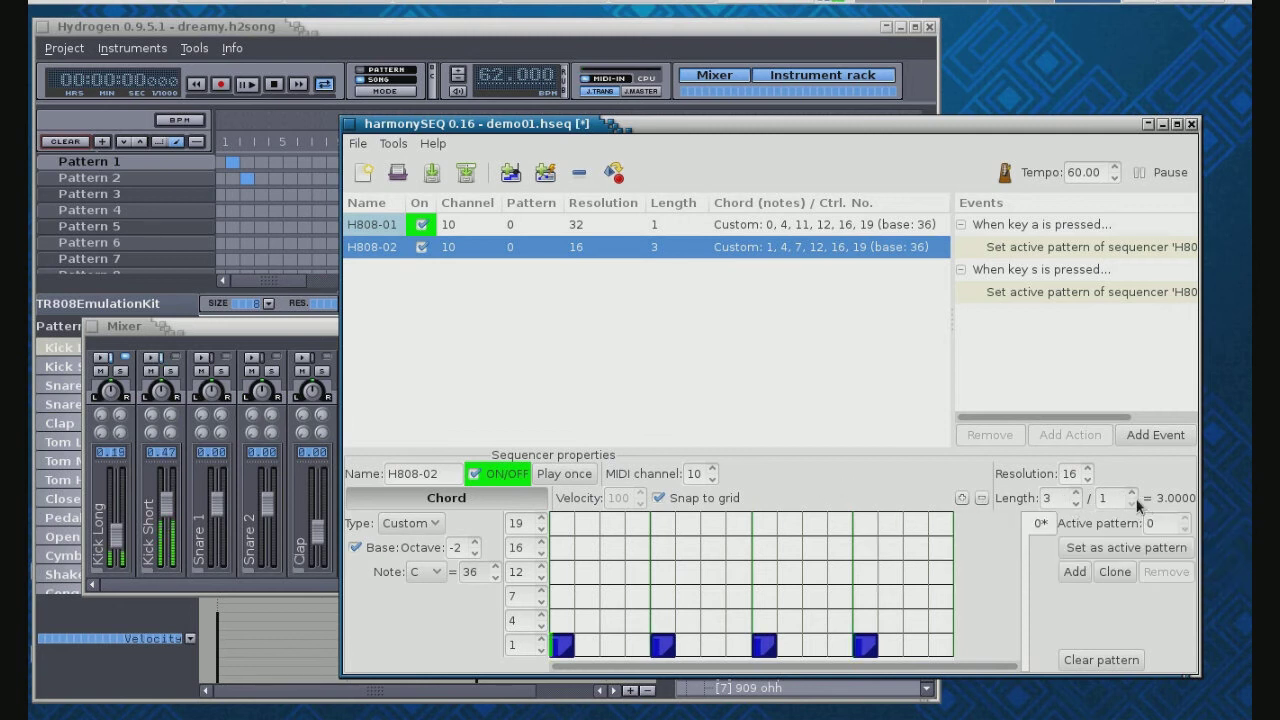
{"action": "left_click", "coordinate": [603, 230]}
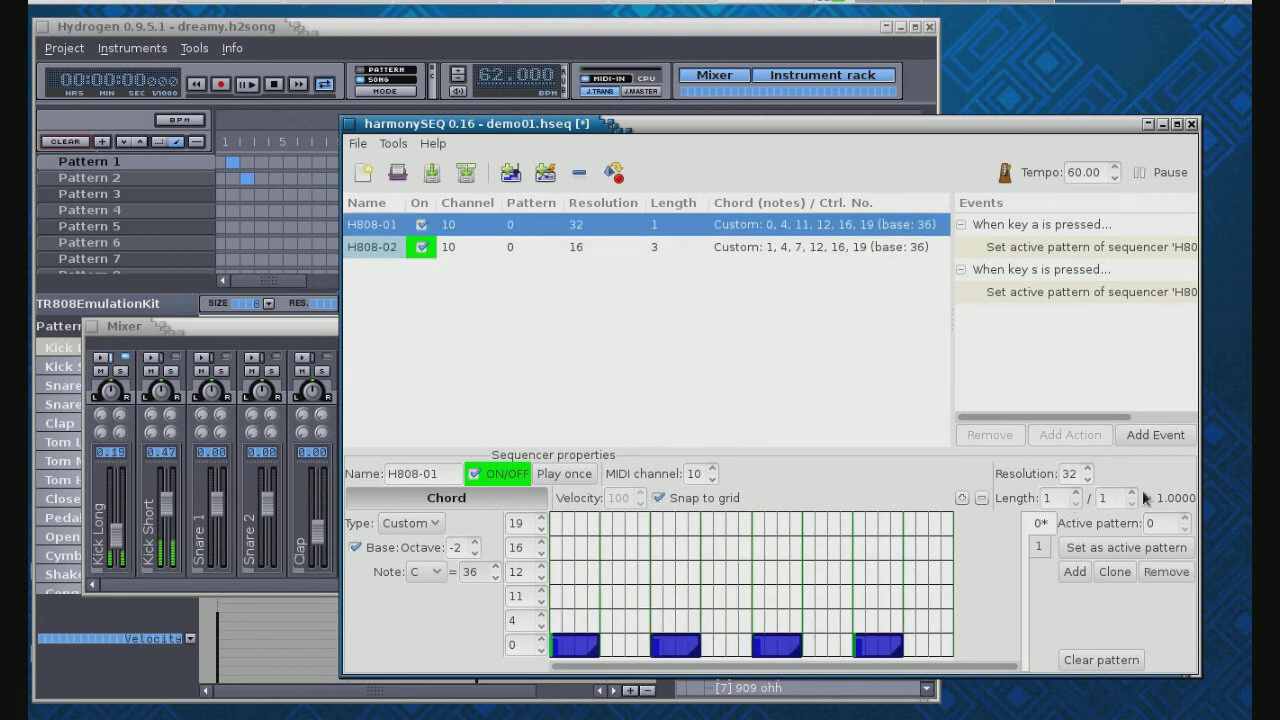
{"action": "left_click", "coordinate": [549, 254]}
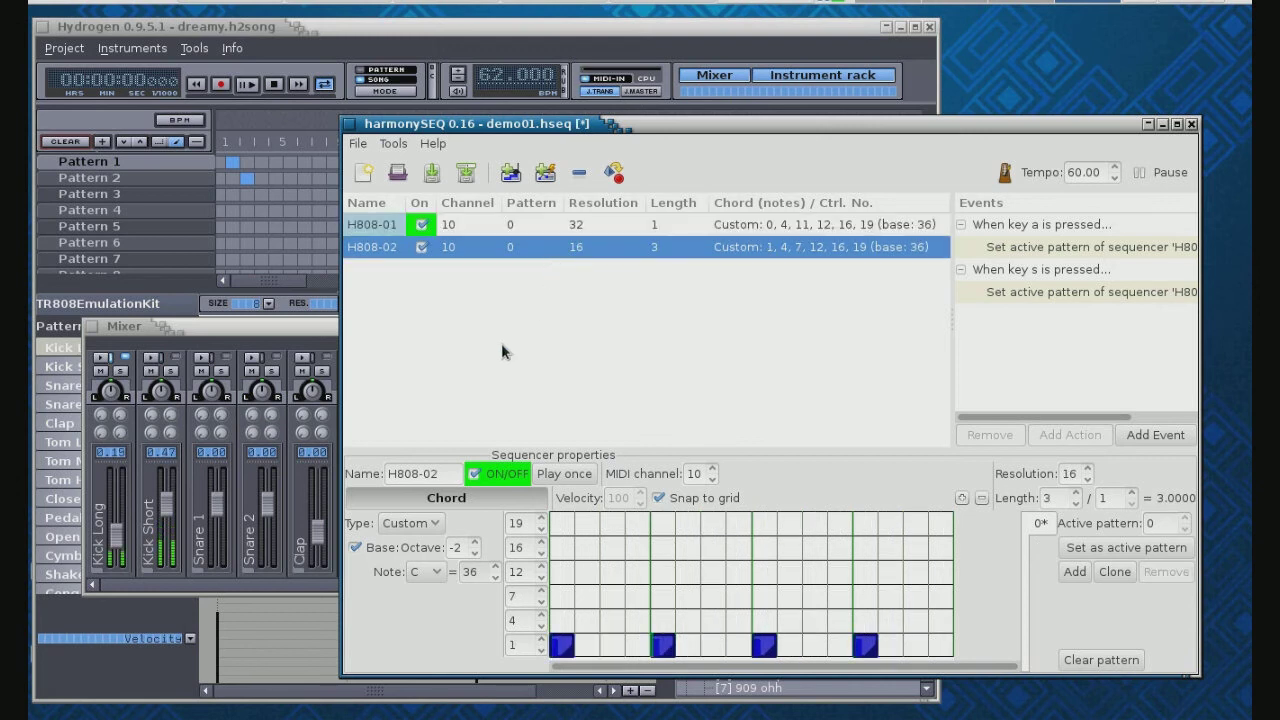
Raise the Kick Long volume in Hydrogen's mixer, and return to harmonySEQ
{"action": "left_click_drag", "start_coordinate": [117, 532], "coordinate": [124, 512]}
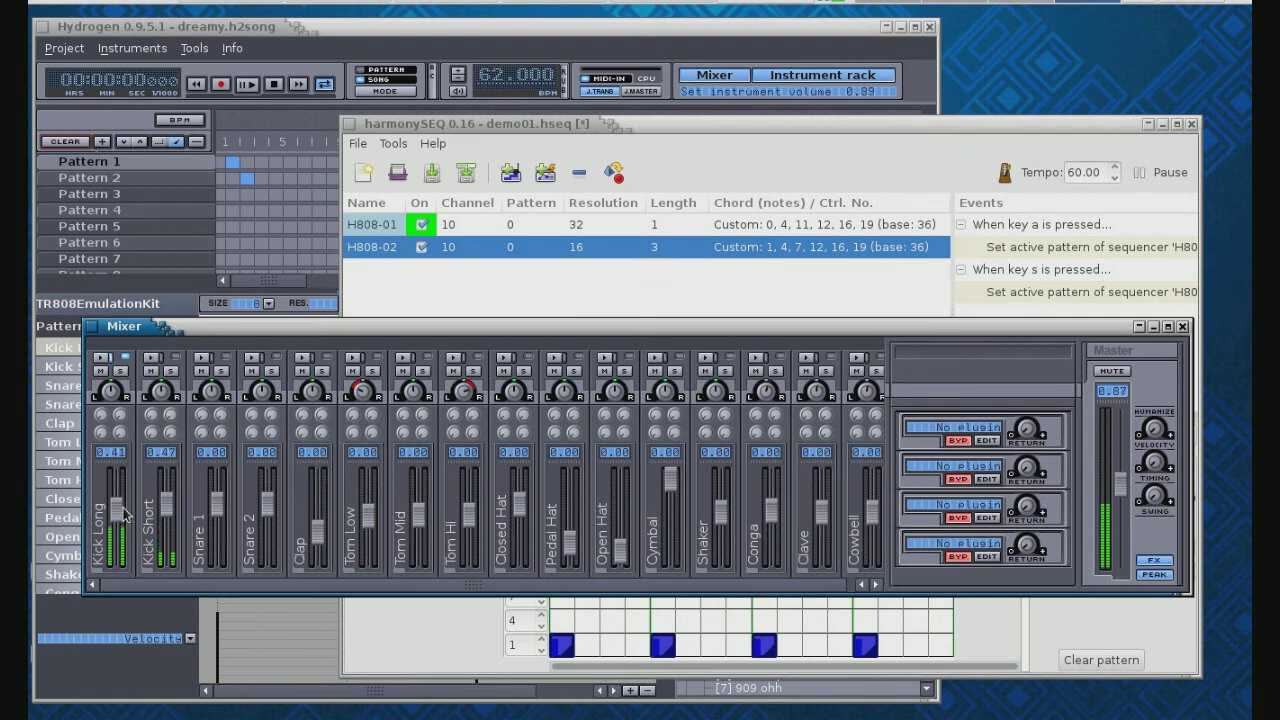
{"action": "left_click", "coordinate": [647, 284]}
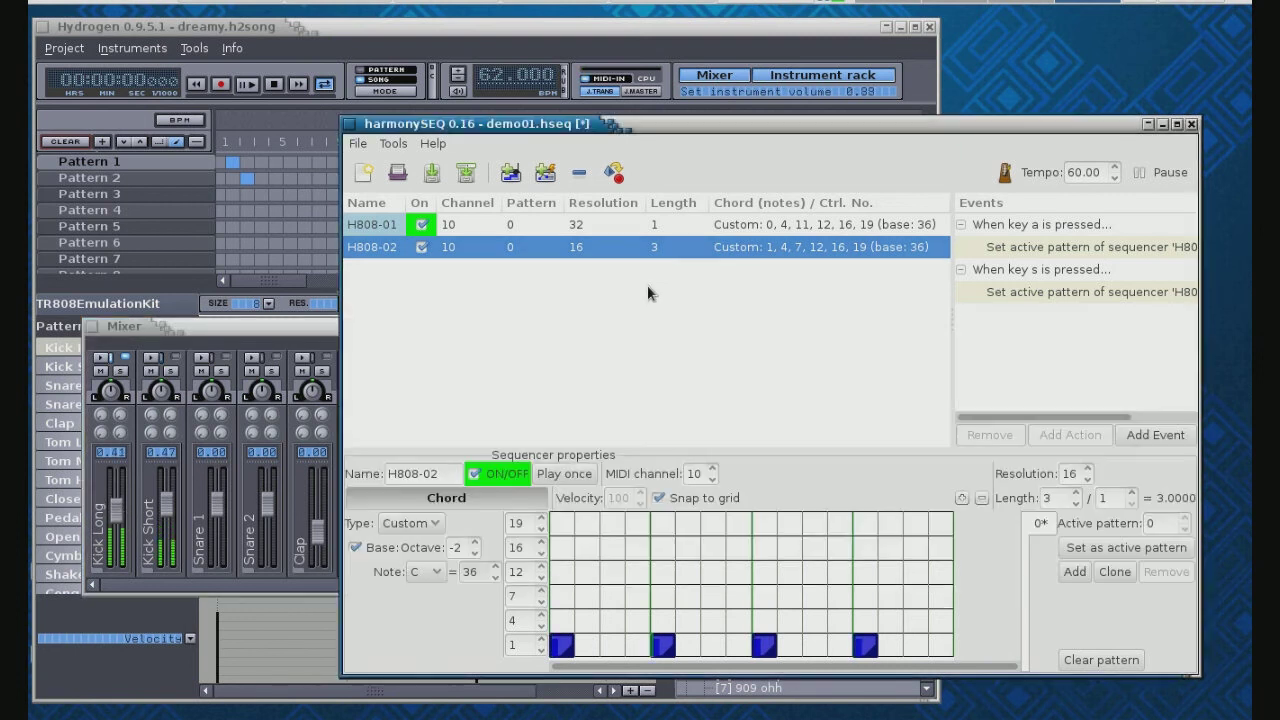
Add notes at steps 2, 6, 10 and 14 in row 7 of H808-02, and turn both sequencers off
{"action": "left_click", "coordinate": [588, 597]}
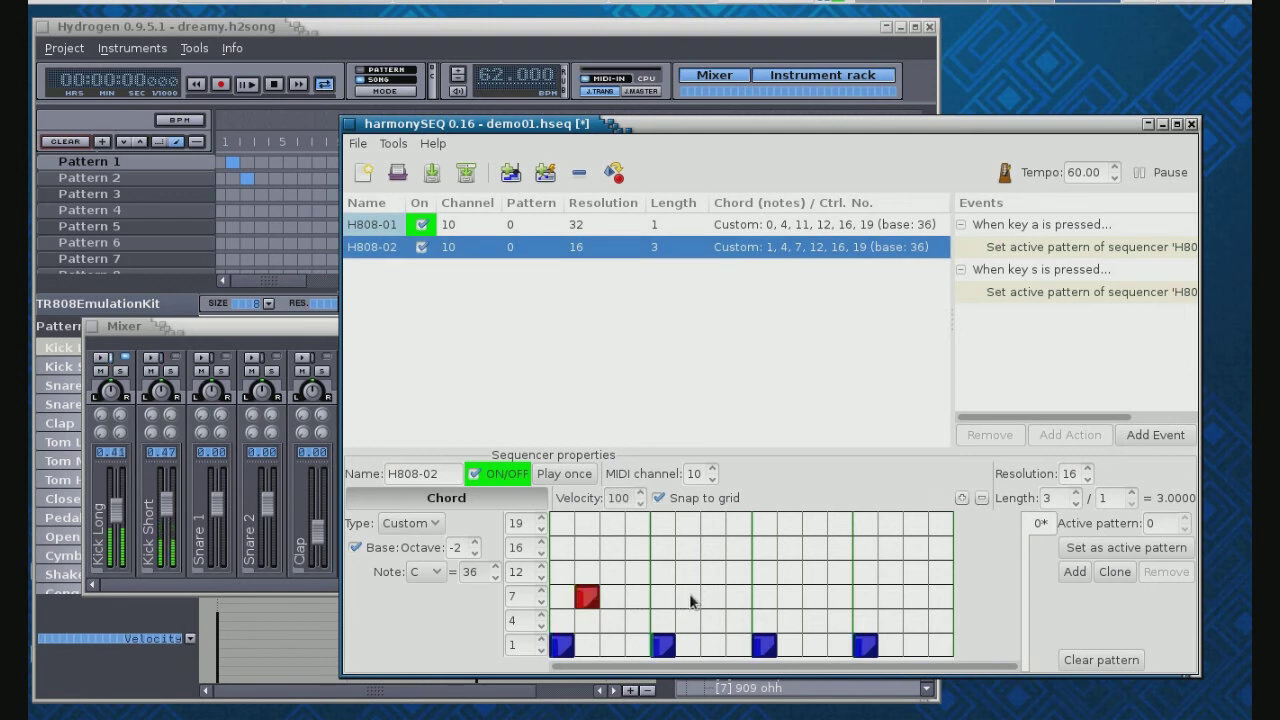
{"action": "left_click", "coordinate": [688, 597]}
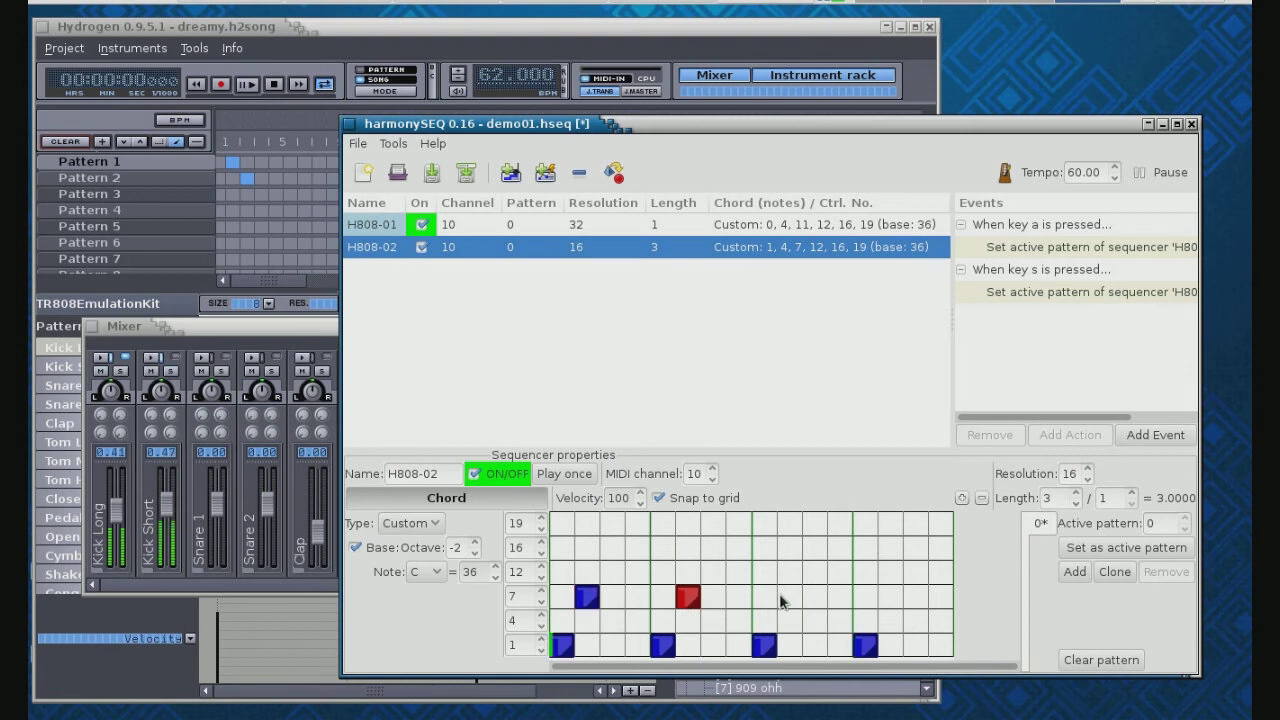
{"action": "left_click", "coordinate": [789, 597]}
{"action": "left_click", "coordinate": [885, 597]}
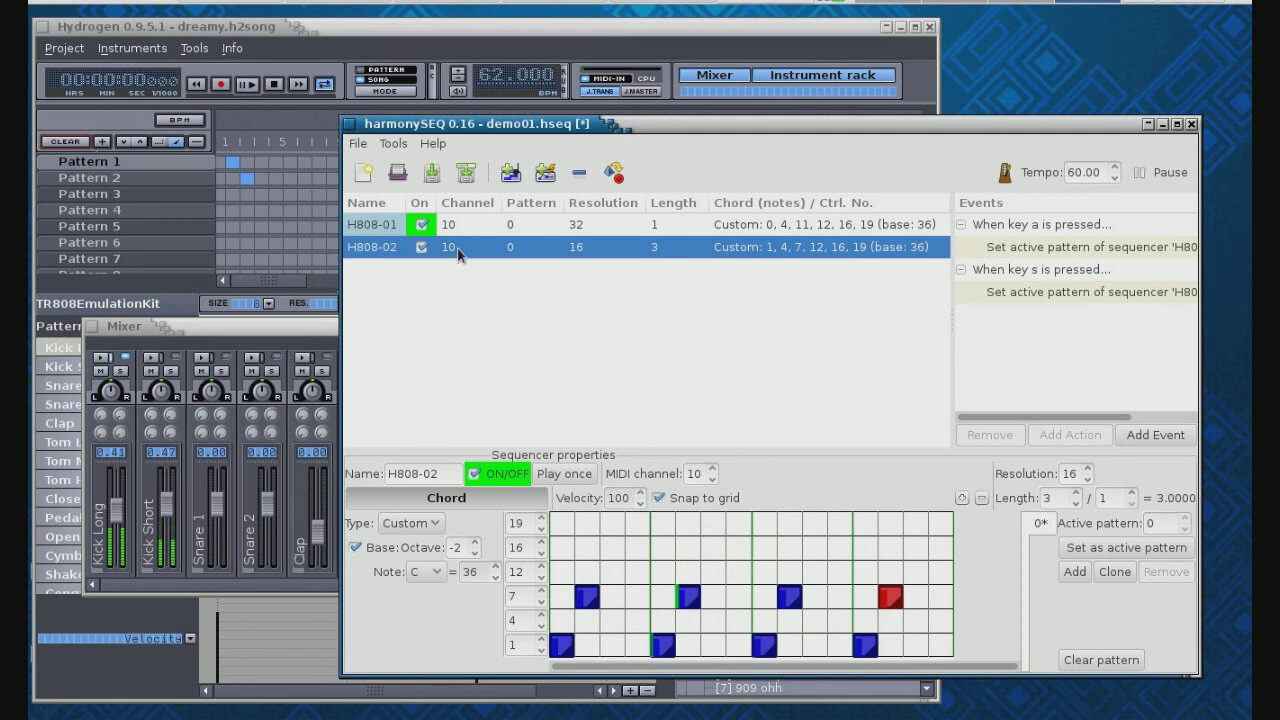
{"action": "left_click", "coordinate": [421, 247]}
{"action": "left_click", "coordinate": [421, 224]}
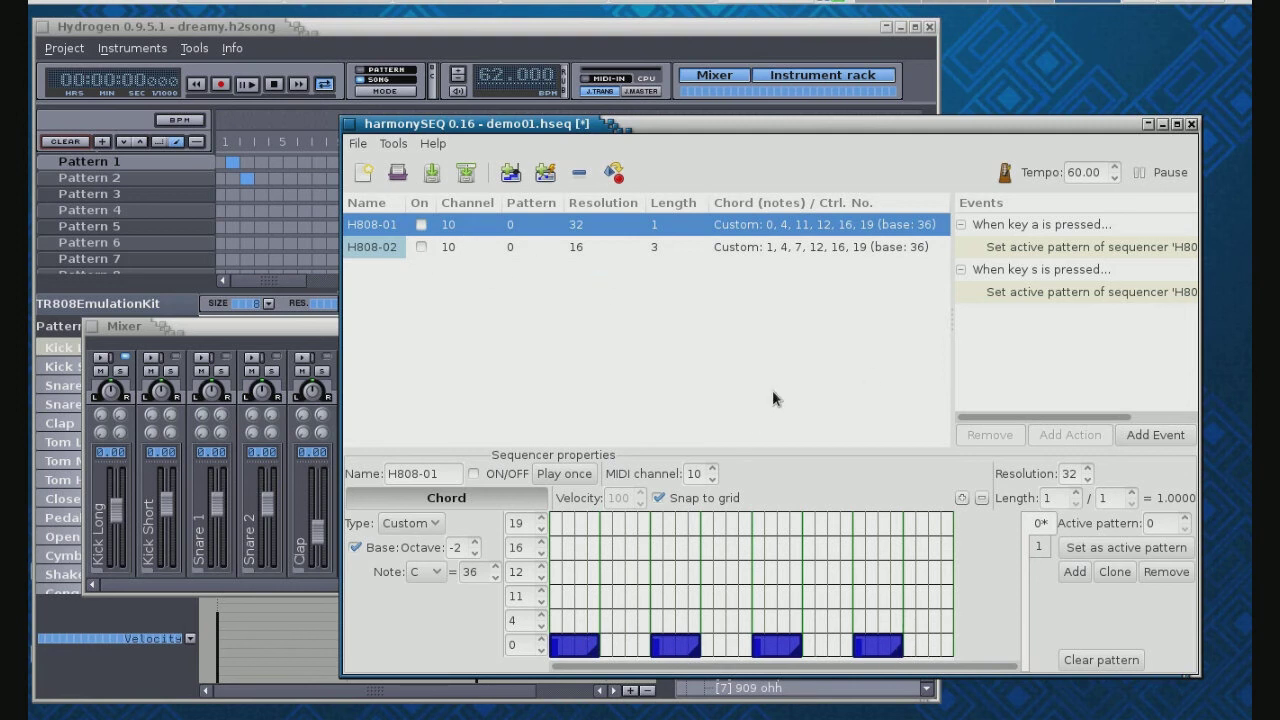
Set the length of H808-01 to 2
{"action": "left_click", "coordinate": [554, 249]}
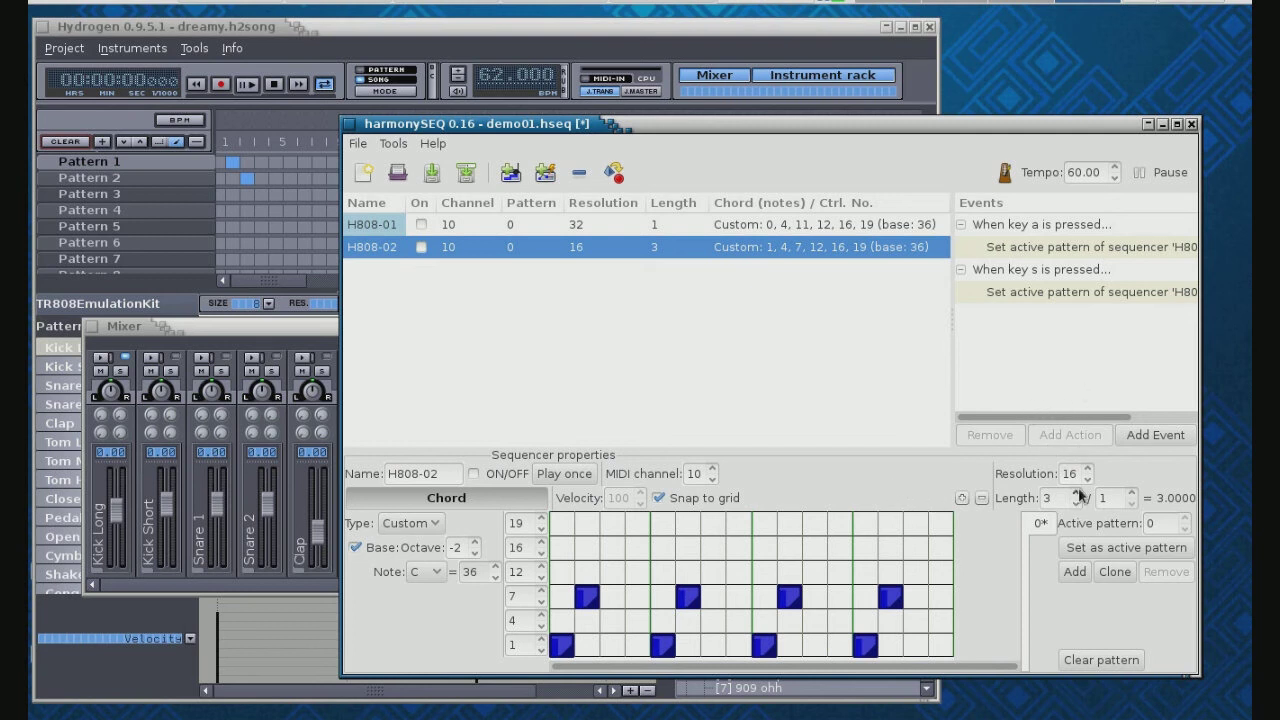
{"action": "left_click", "coordinate": [626, 224]}
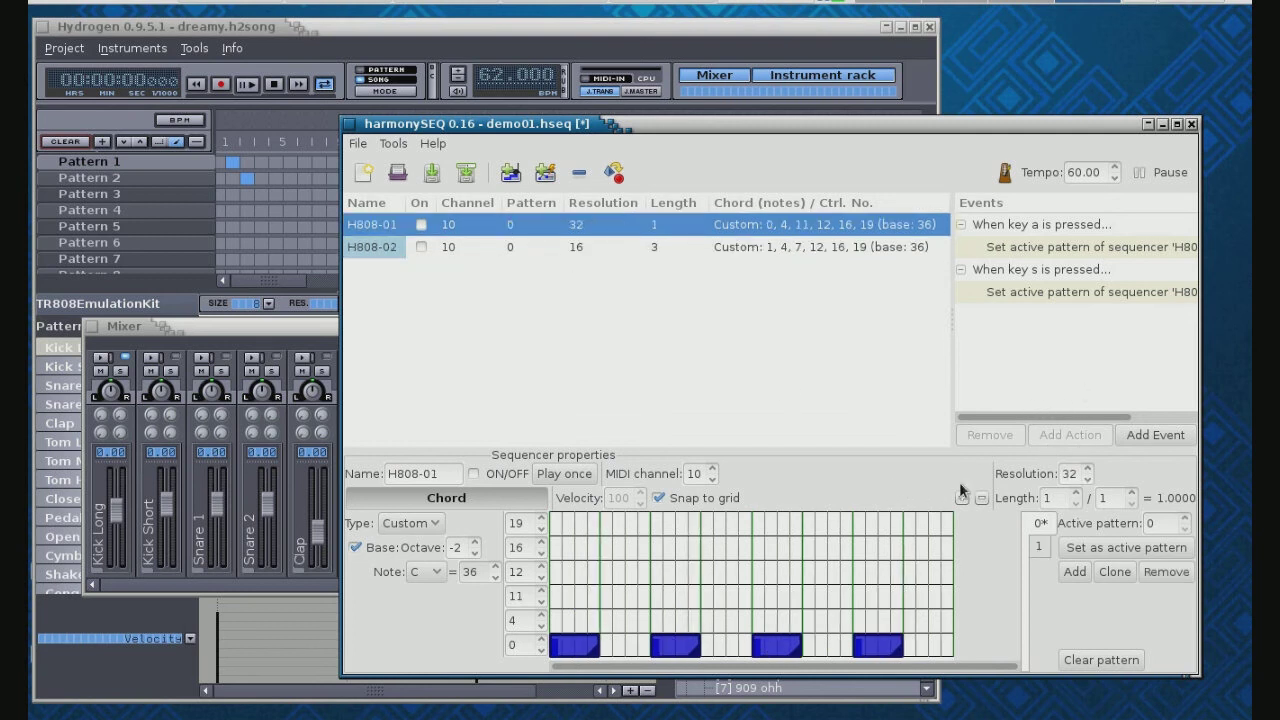
{"action": "left_click", "coordinate": [1076, 493]}
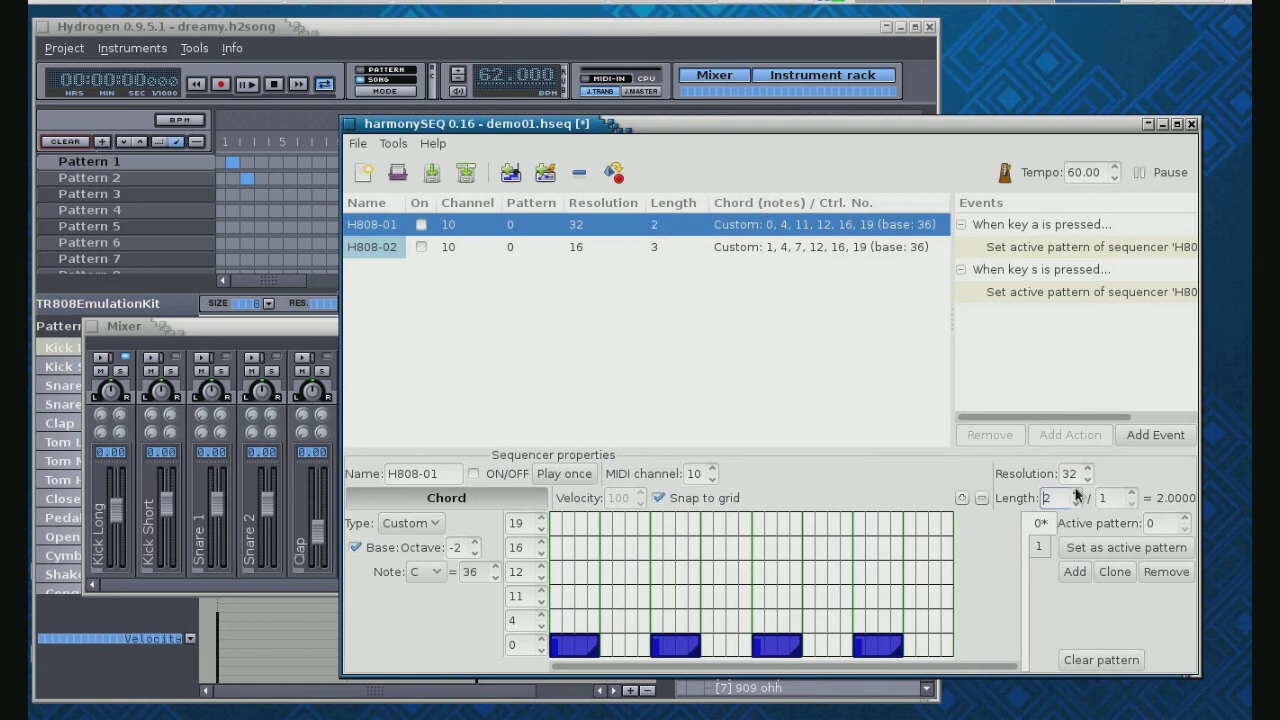
Play H808-01 and H808-02 together to hear their differing lengths, and turn both off
{"action": "left_click", "coordinate": [421, 225]}
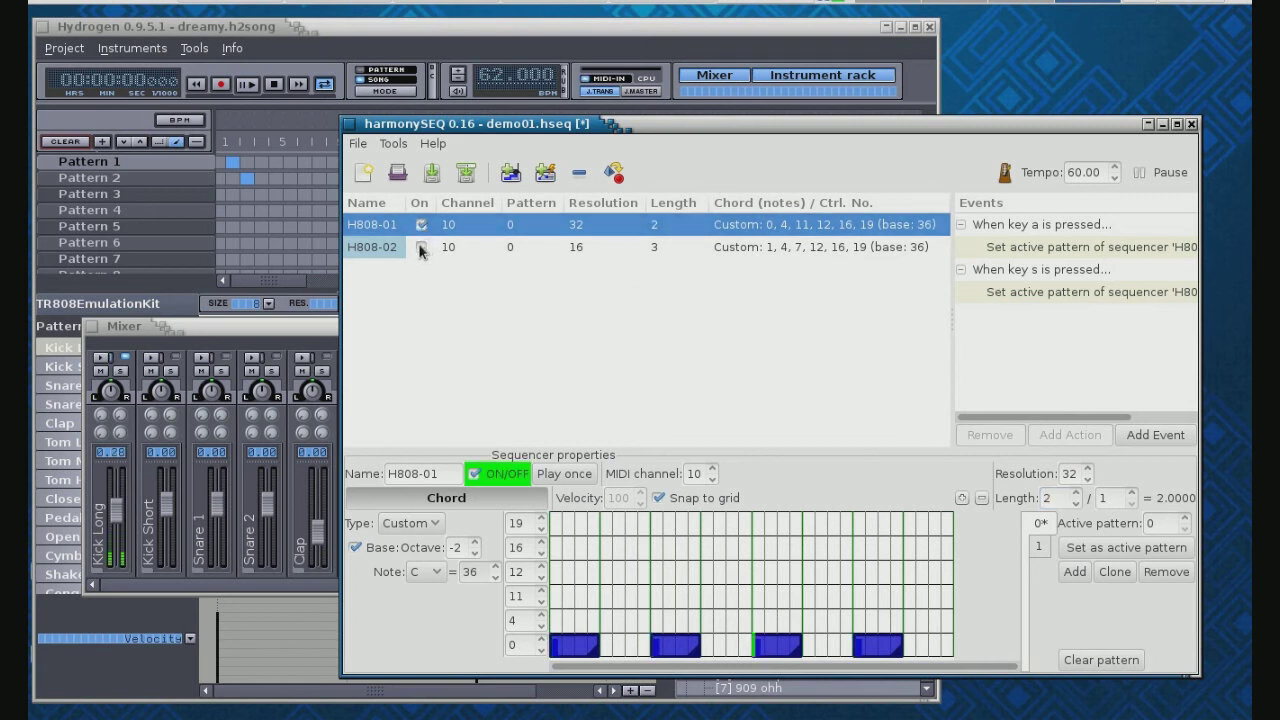
{"action": "left_click", "coordinate": [421, 247]}
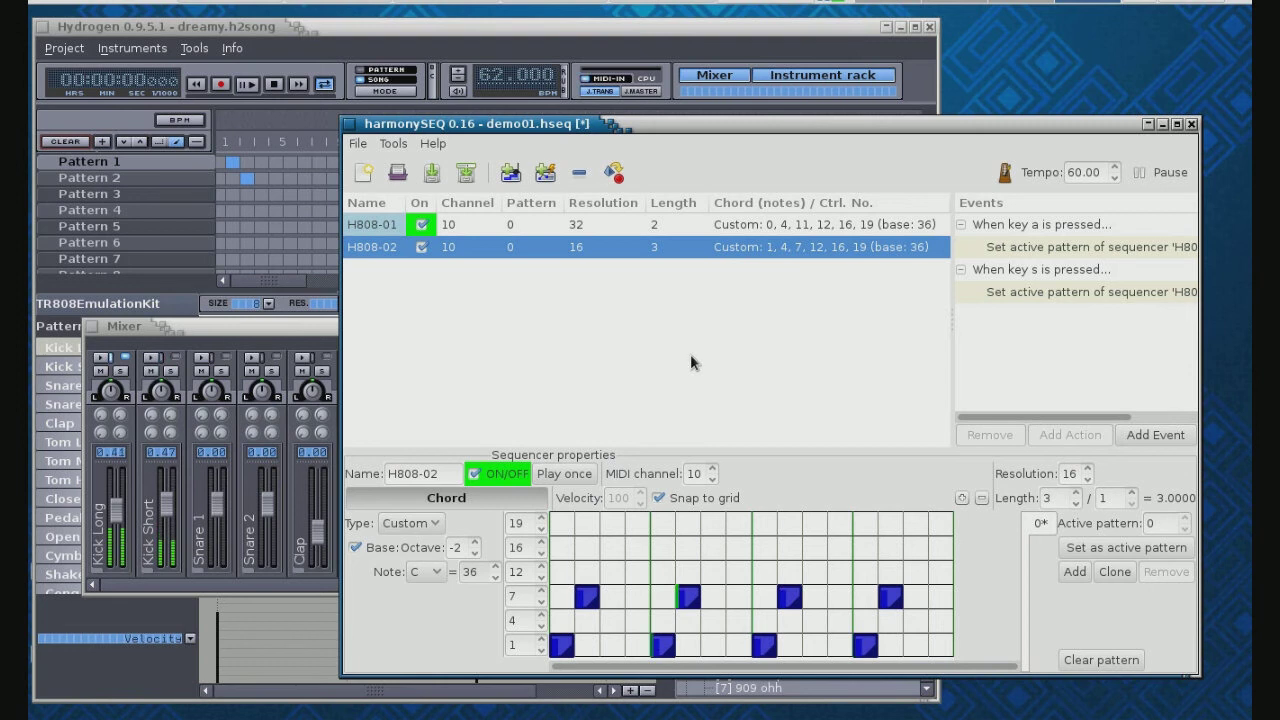
{"action": "left_click", "coordinate": [421, 247]}
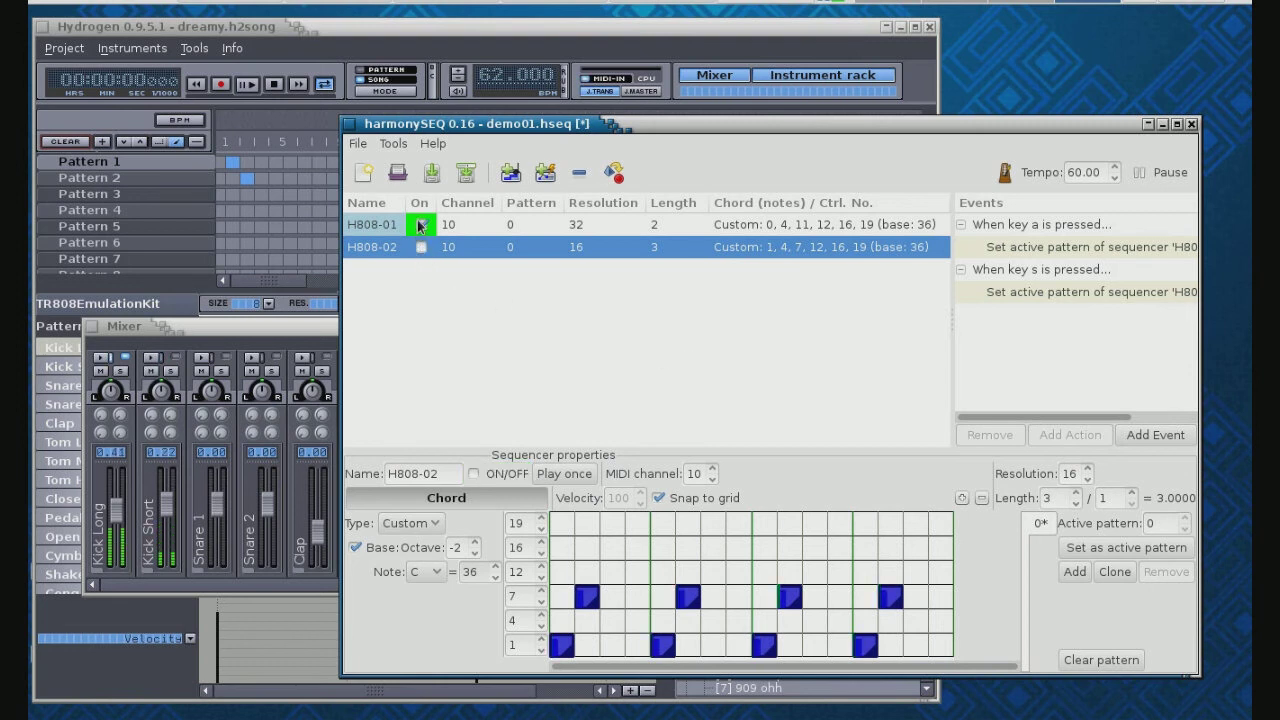
{"action": "left_click", "coordinate": [419, 223]}
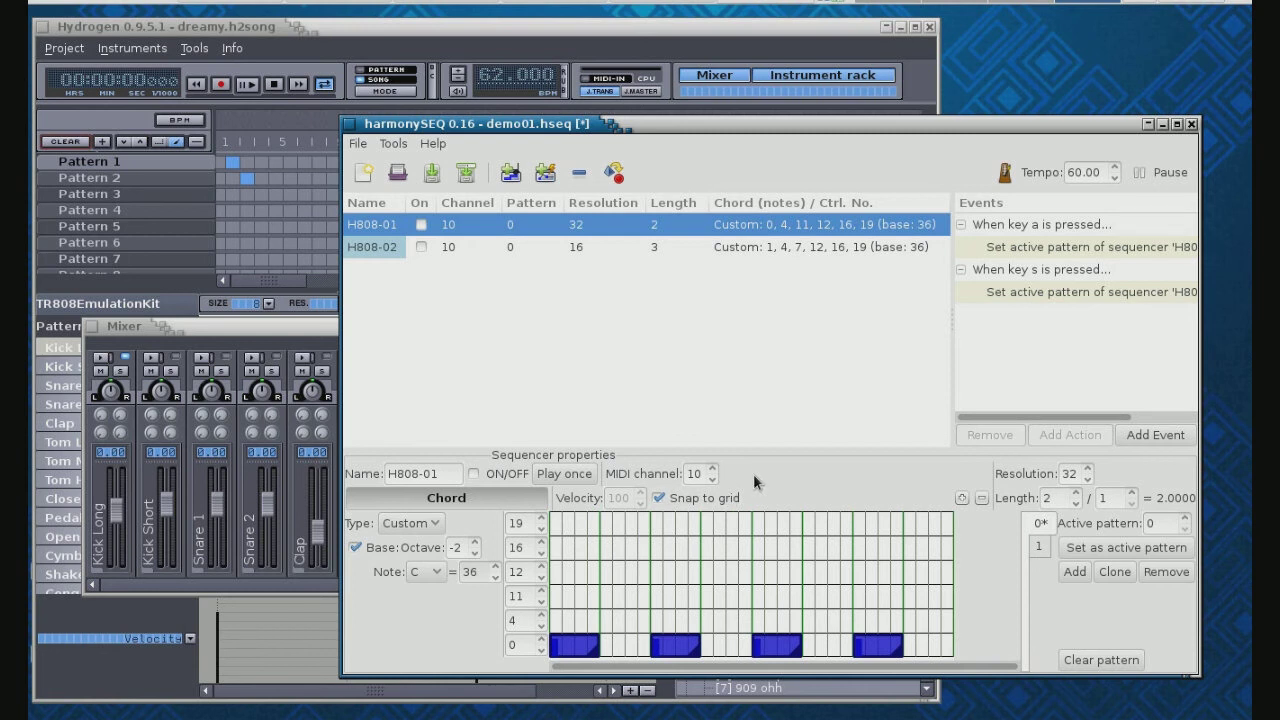
Check the MIDI driver, input and channel in Hydrogen's preferences, and return to harmonySEQ
{"action": "left_click", "coordinate": [230, 46]}
{"action": "left_click", "coordinate": [190, 48]}
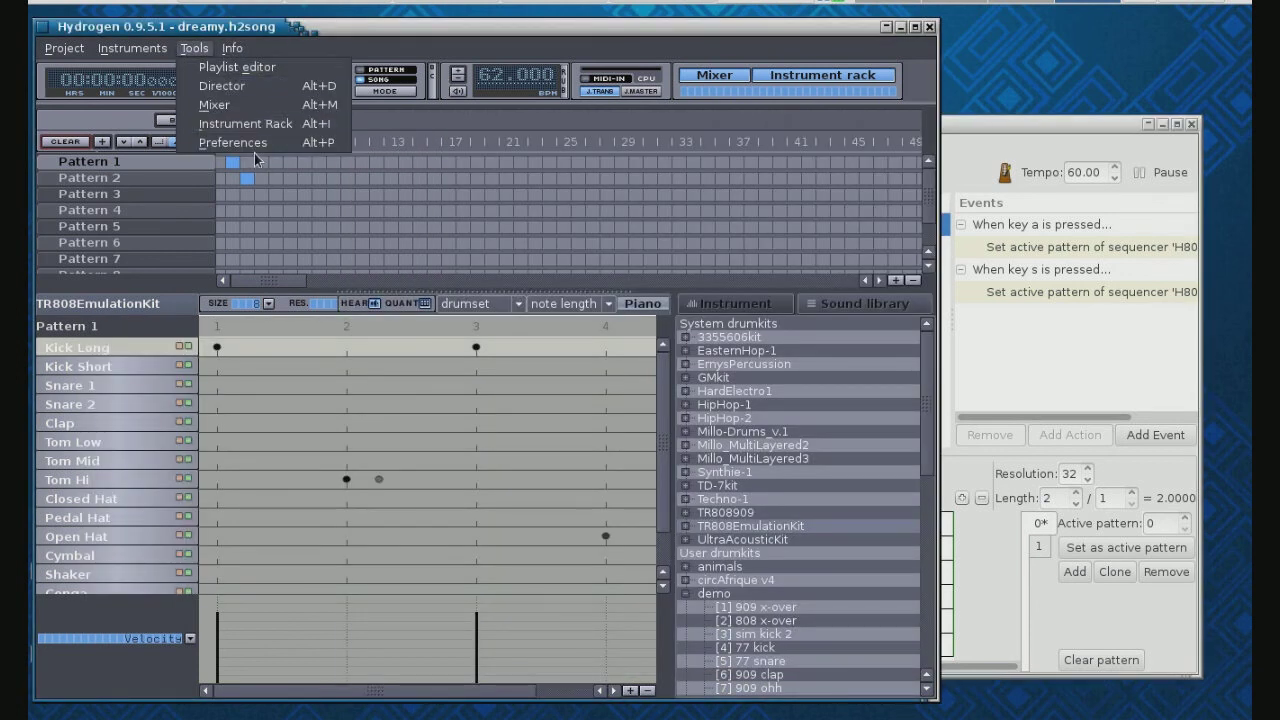
{"action": "left_click", "coordinate": [249, 144]}
{"action": "left_click", "coordinate": [476, 190]}
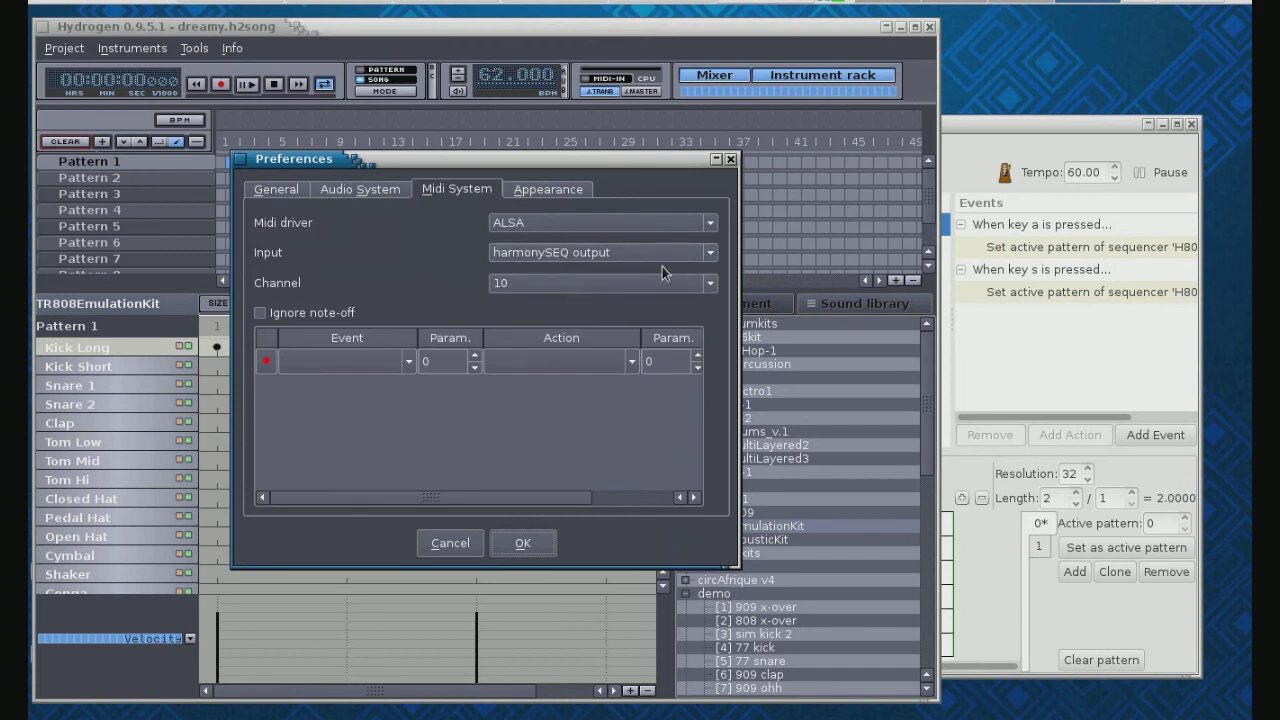
{"action": "left_click", "coordinate": [522, 543]}
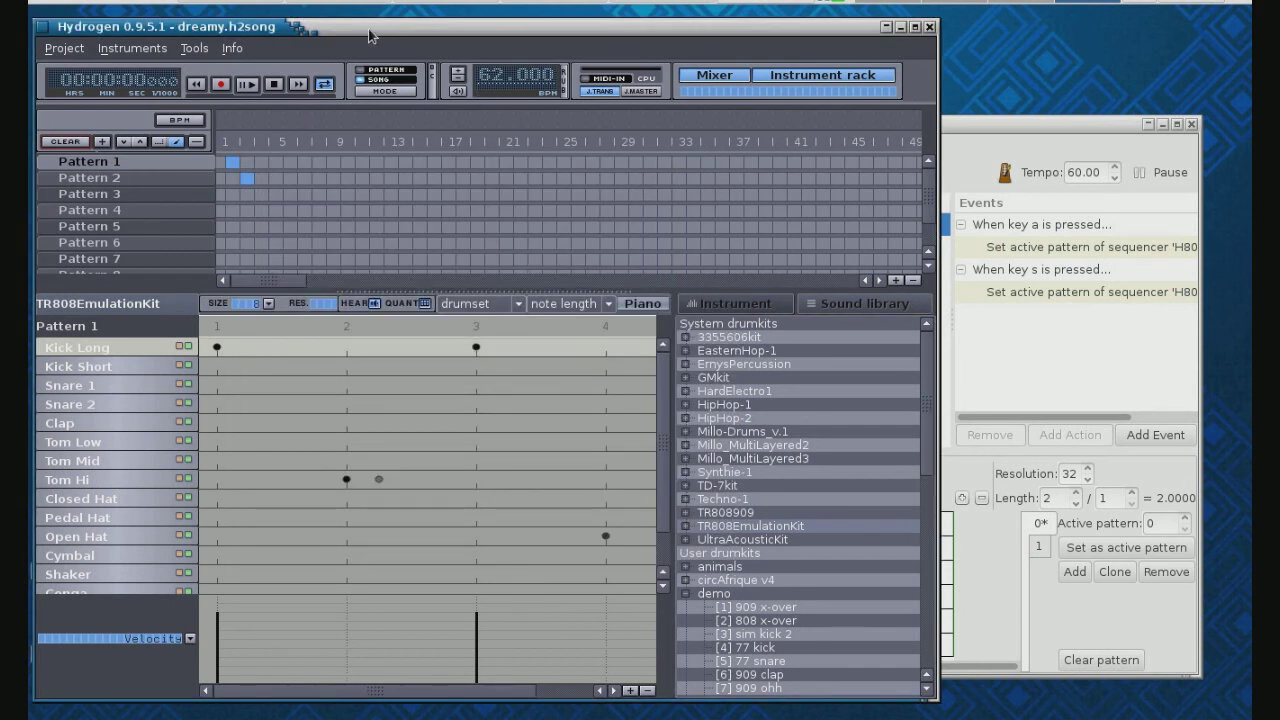
{"action": "left_click", "coordinate": [1027, 125]}
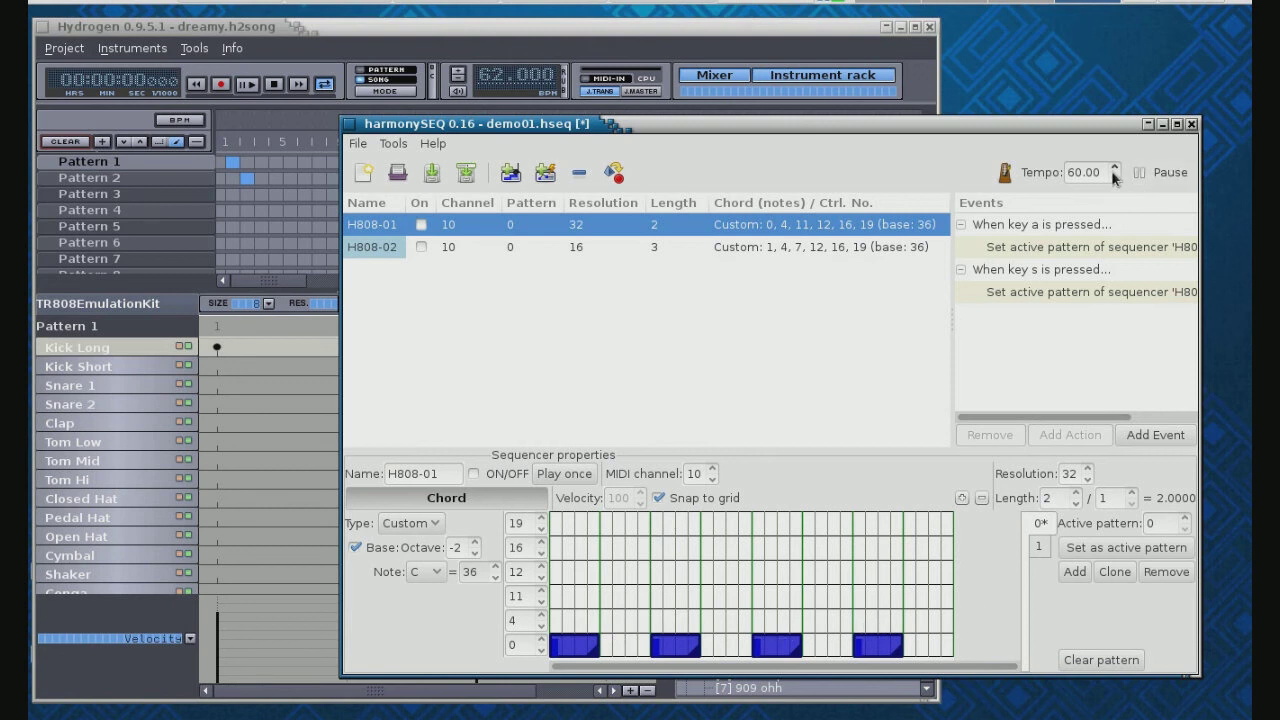
Set the length of H808-01 to 1, and replace the first note in row 0 with a three-step note
{"action": "left_click", "coordinate": [1076, 502]}
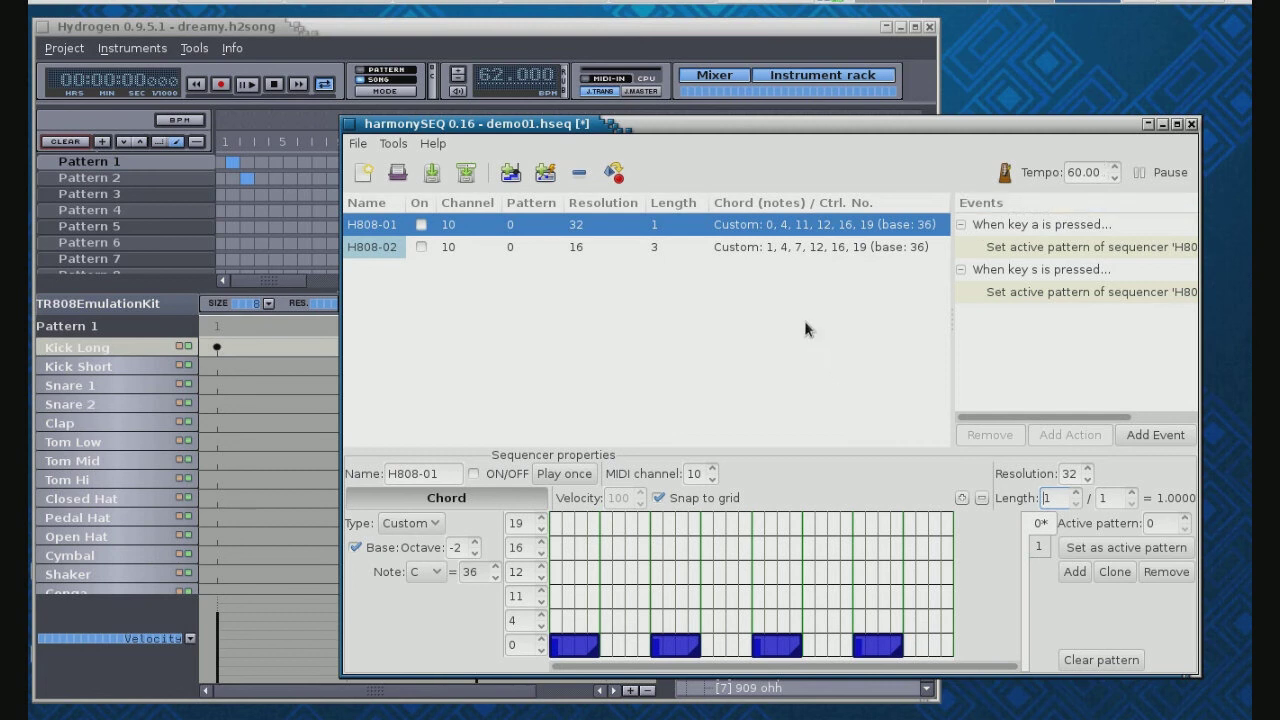
{"action": "left_click", "coordinate": [575, 650]}
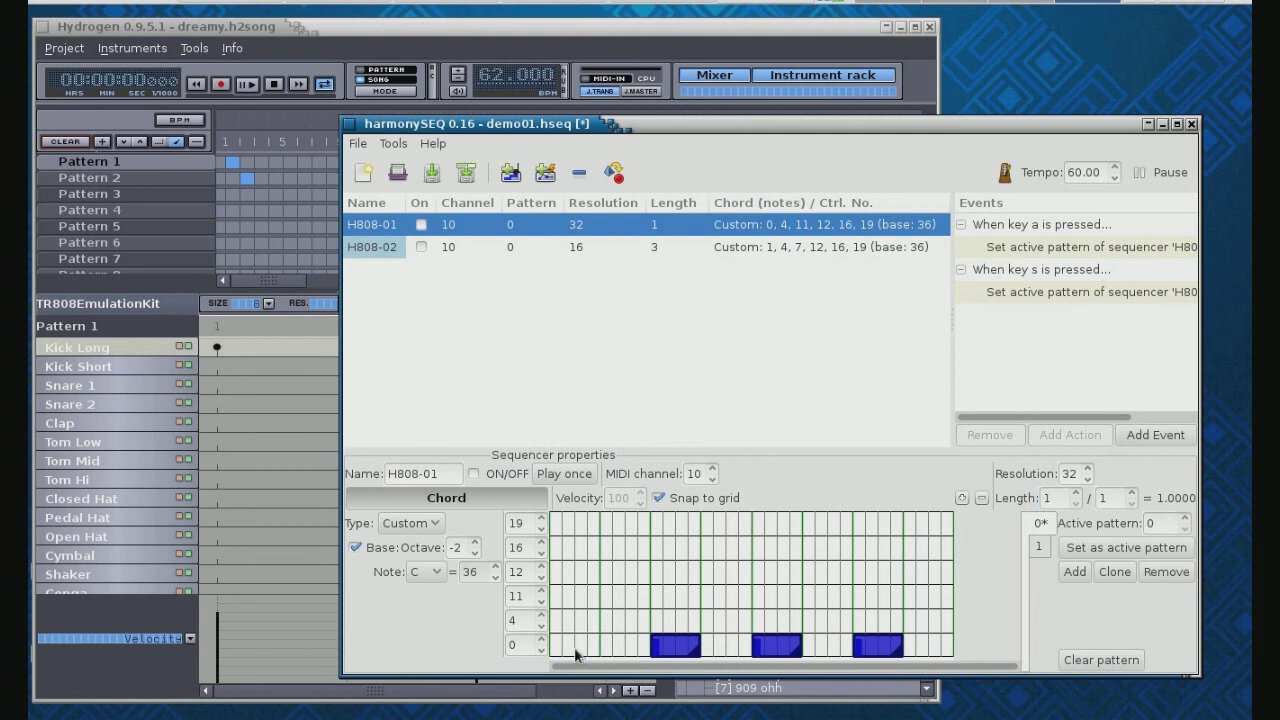
{"action": "left_click", "coordinate": [556, 646]}
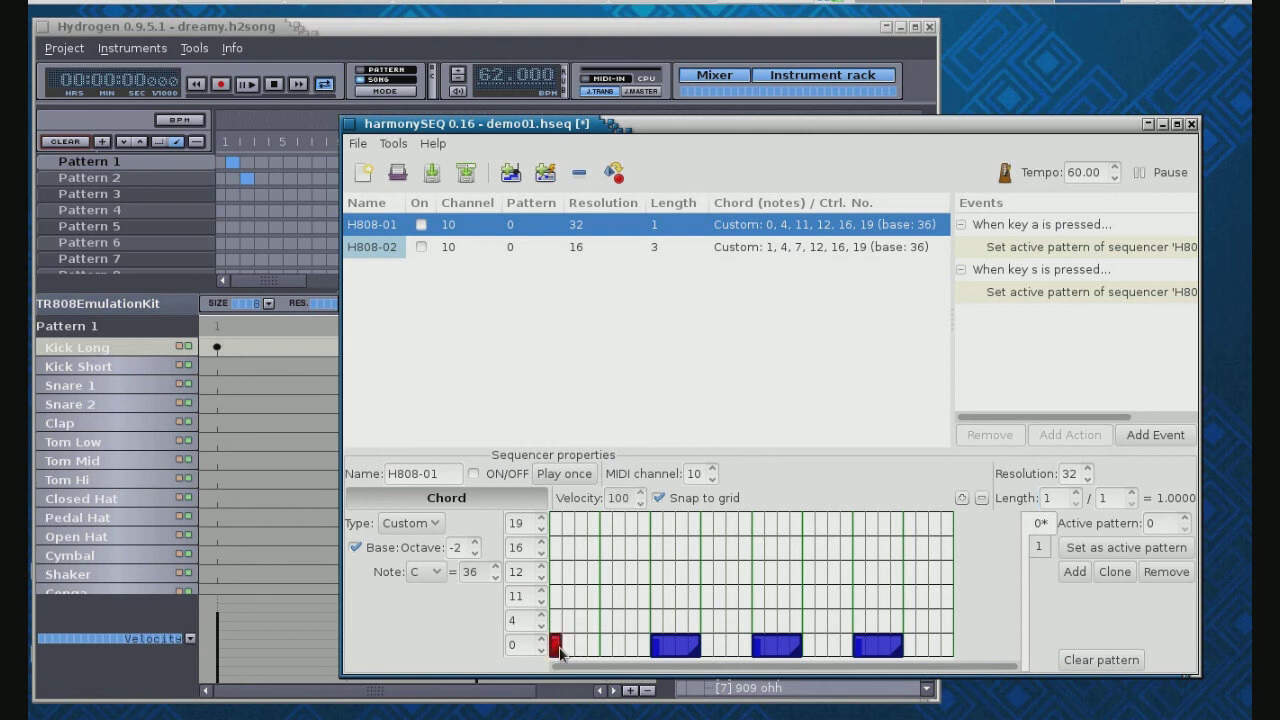
{"action": "left_click_drag", "start_coordinate": [560, 654], "coordinate": [588, 652]}
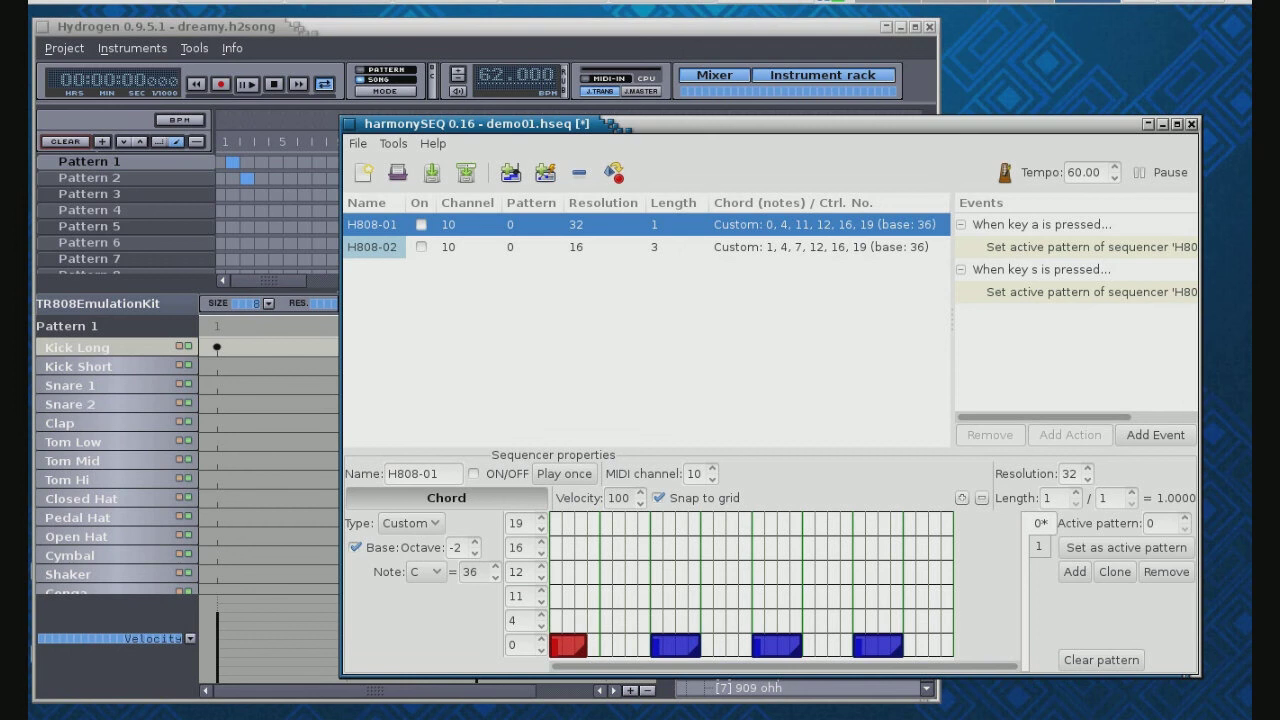
Bring up Hydrogen's Mixer window, move it slightly lower, and return to harmonySEQ
{"action": "left_click", "coordinate": [400, 2]}
{"action": "left_click_drag", "start_coordinate": [443, 328], "coordinate": [428, 378]}
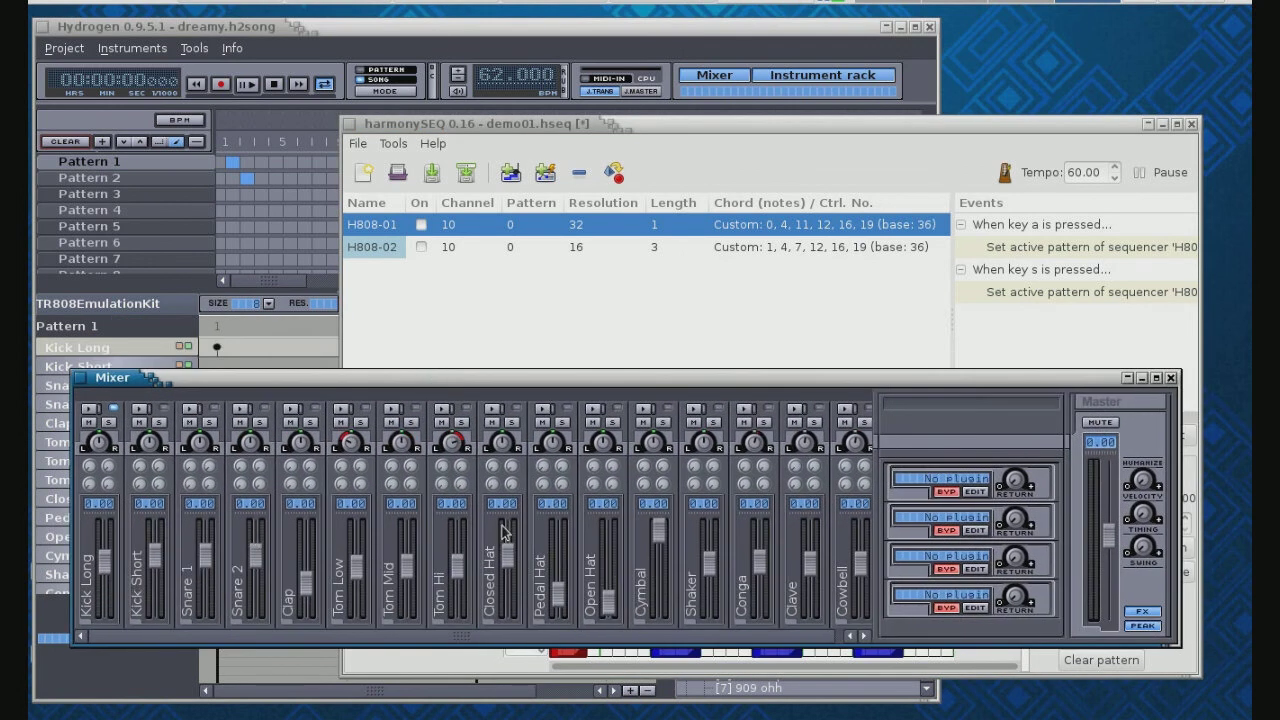
{"action": "left_click", "coordinate": [701, 130]}
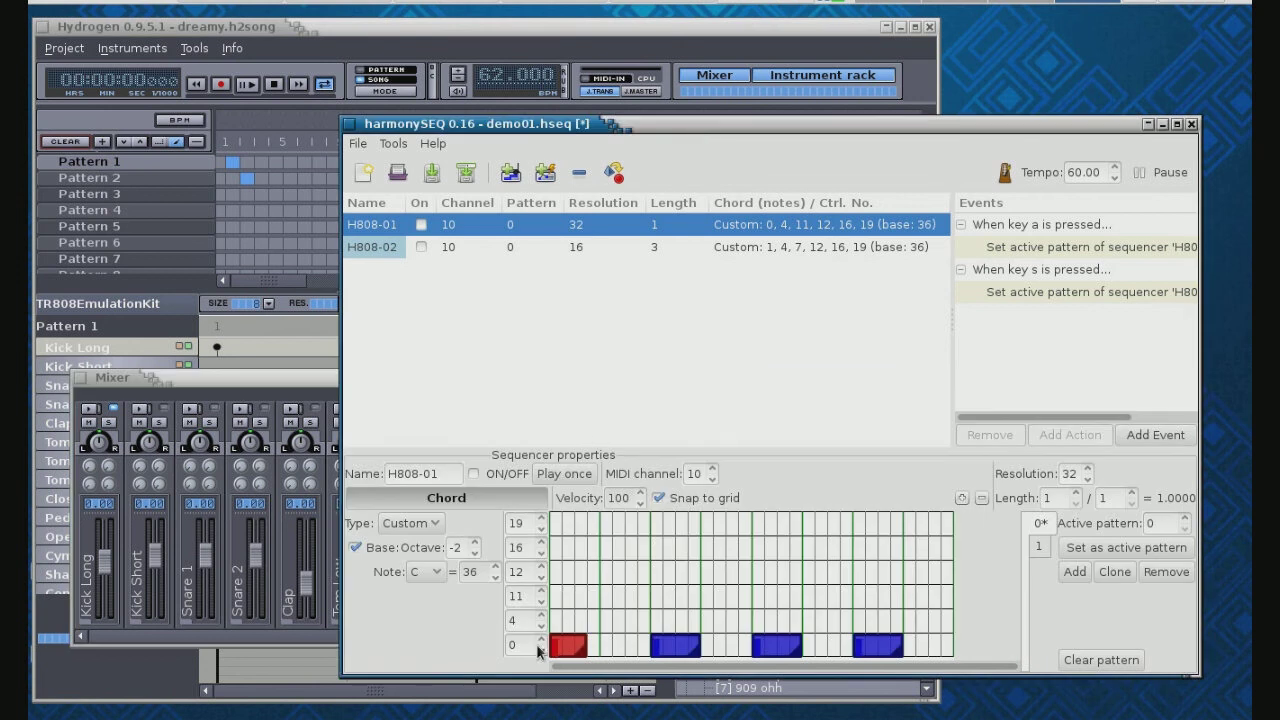
Add one-step notes at steps 3 and 10 in row 11 of H808-01's pattern 0
{"action": "left_click", "coordinate": [580, 598]}
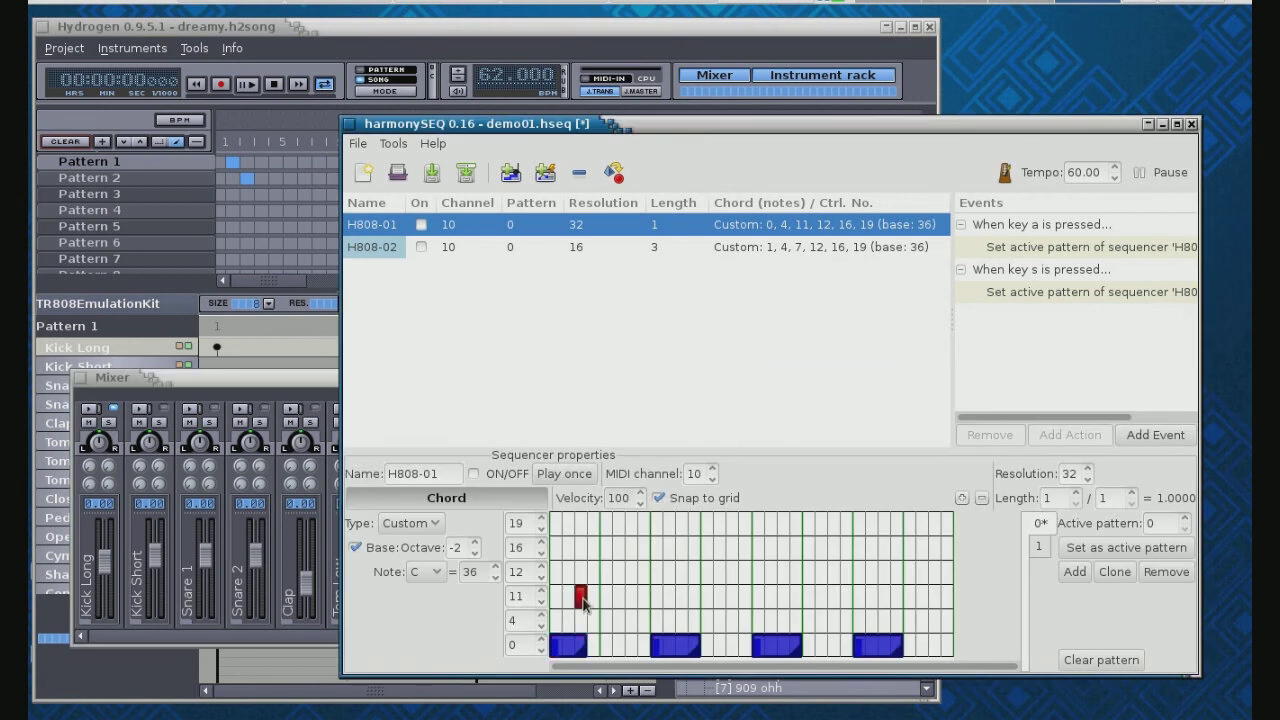
{"action": "left_click", "coordinate": [669, 597]}
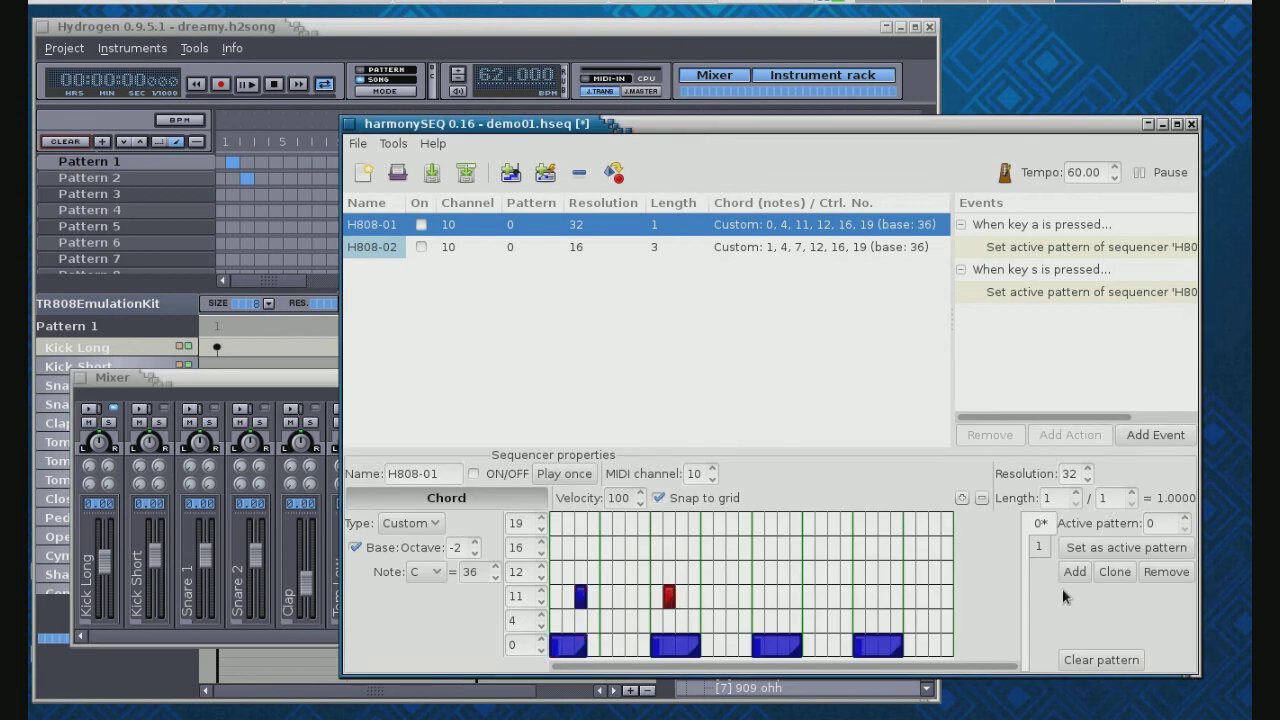